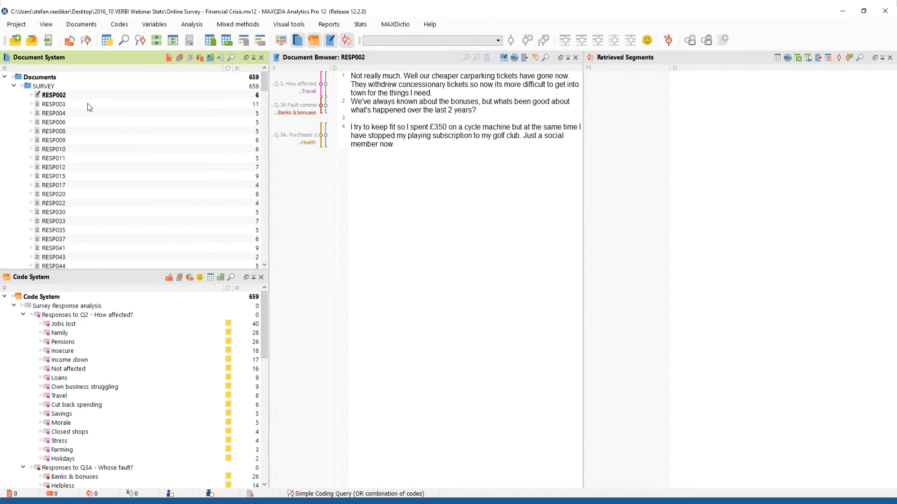
Examine the RESP002 document in the SURVEY group and the full text of its open-ended responses.
{"action": "mouse_move", "coordinate": [60, 97]}
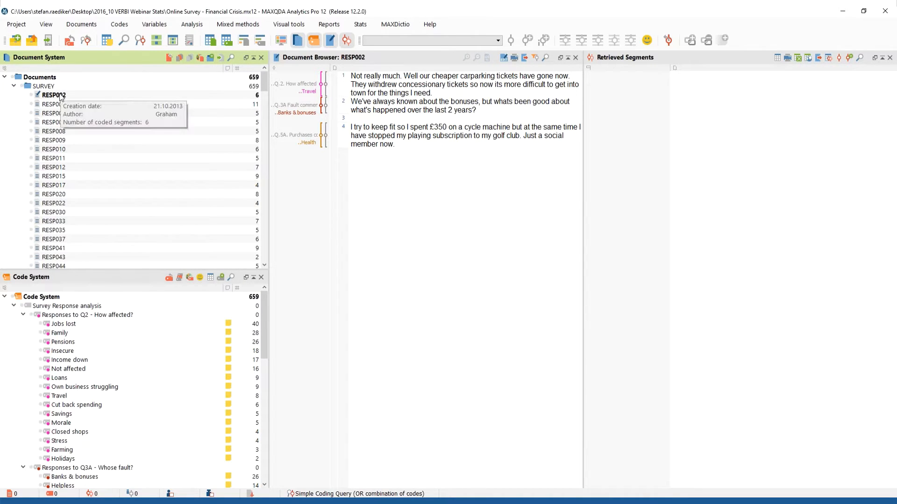
{"action": "left_click", "coordinate": [60, 97]}
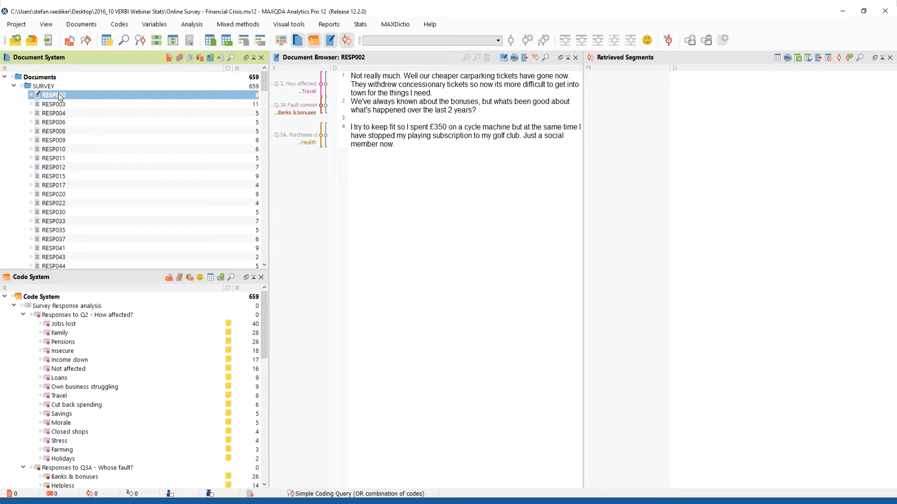
{"action": "mouse_move", "coordinate": [57, 106]}
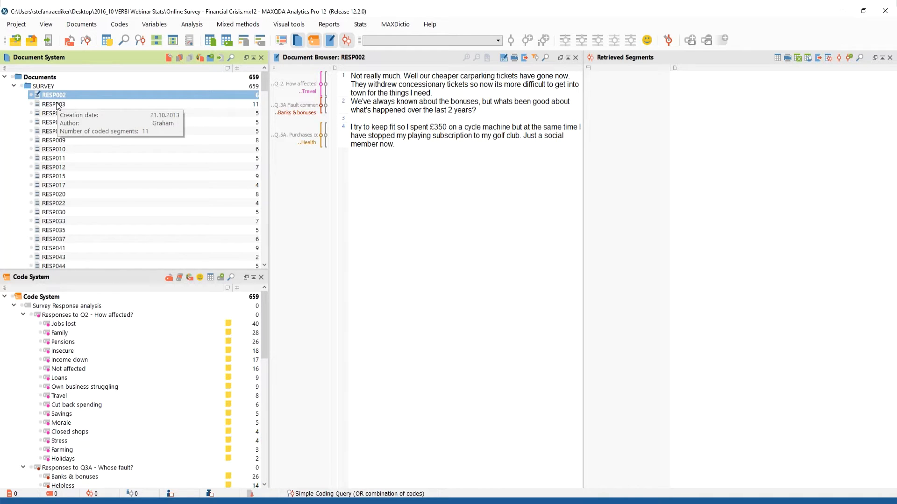
{"action": "mouse_move", "coordinate": [203, 112]}
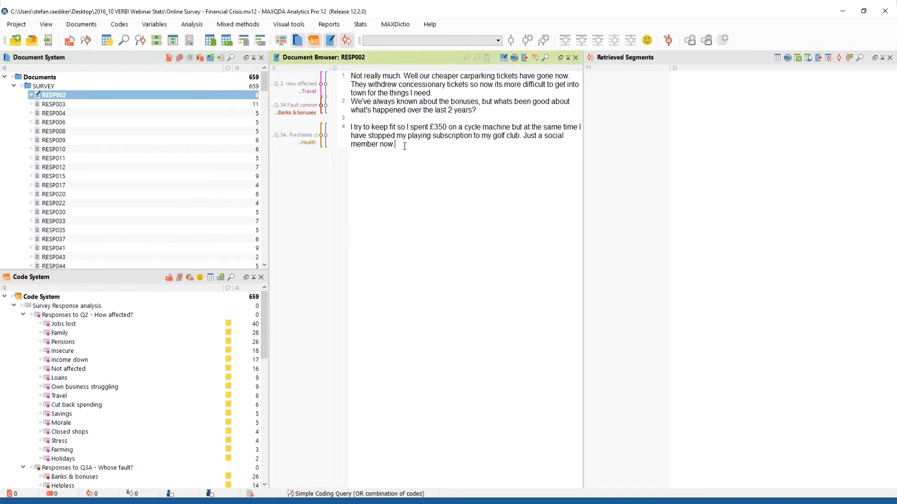
{"action": "left_click_drag", "start_coordinate": [404, 146], "coordinate": [350, 78]}
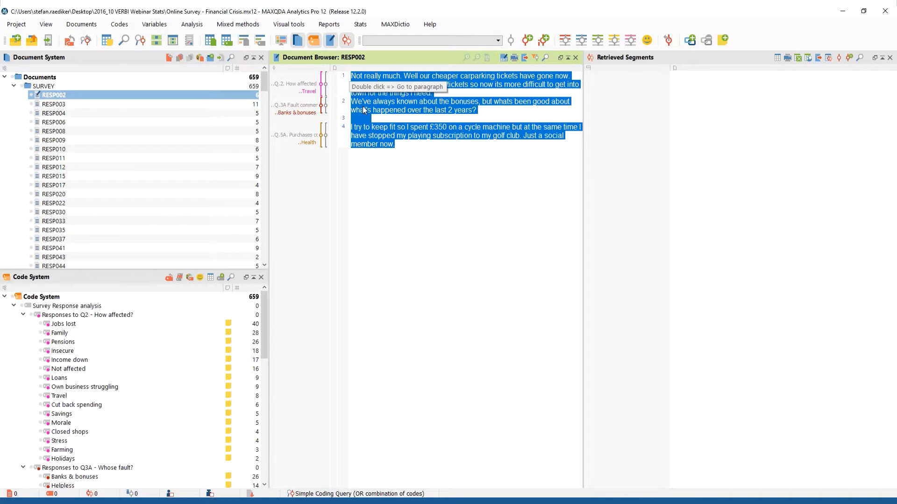
{"action": "left_click", "coordinate": [395, 145]}
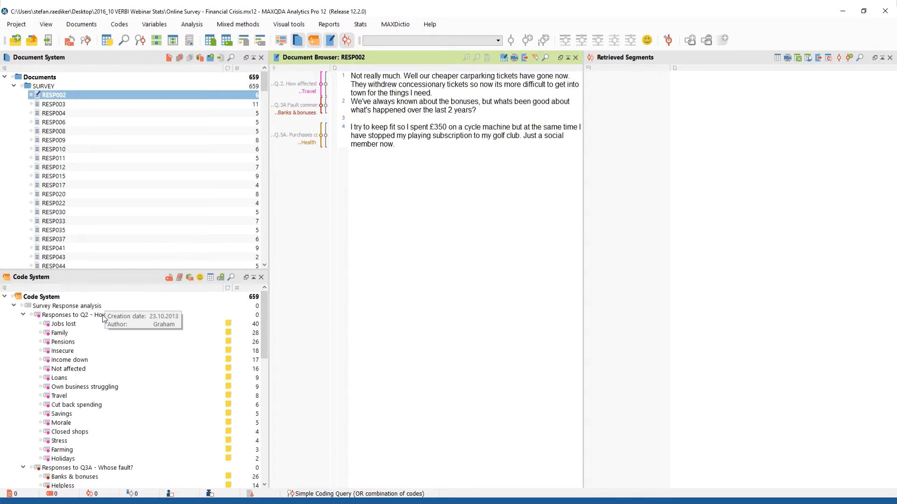
Examine the code system's response categories for Q2, Q3A, Q4A and Q5A together with their subcodes.
{"action": "left_click", "coordinate": [79, 315]}
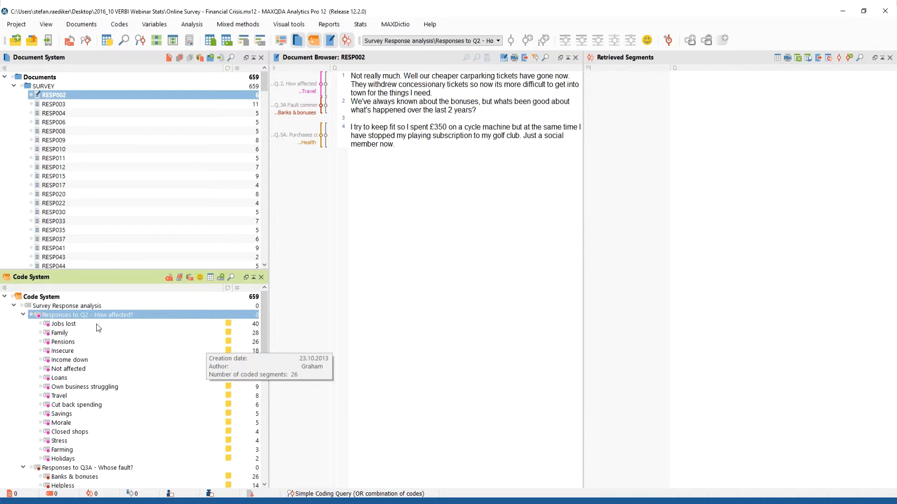
{"action": "scroll", "coordinate": [99, 326], "scroll_direction": "down", "scroll_amount": 1}
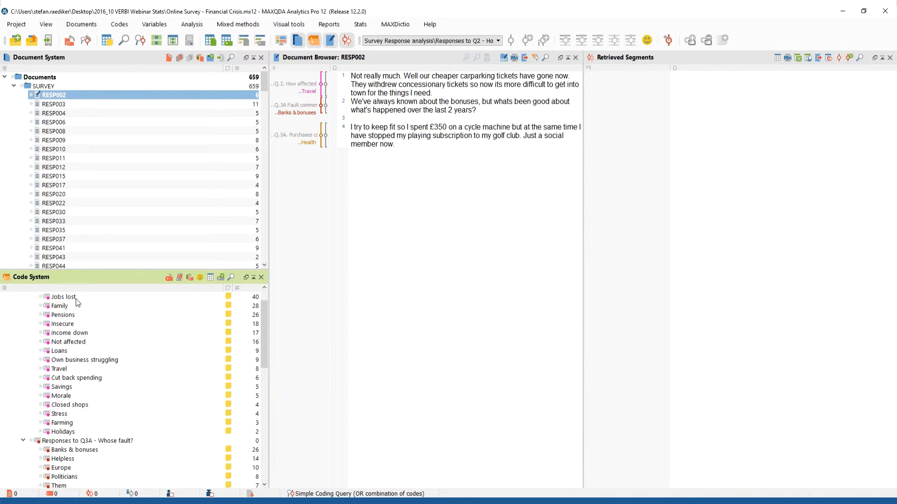
{"action": "mouse_move", "coordinate": [78, 301]}
{"action": "scroll", "coordinate": [98, 341], "scroll_direction": "down", "scroll_amount": 4}
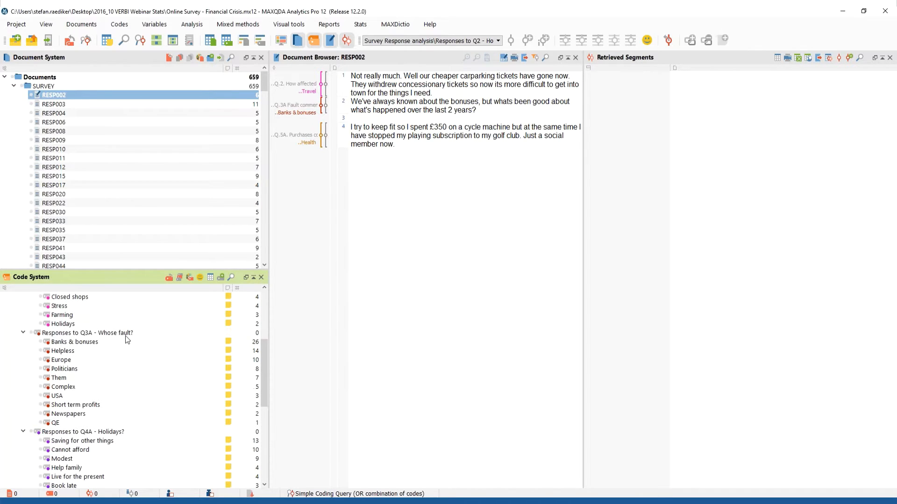
{"action": "mouse_move", "coordinate": [126, 336]}
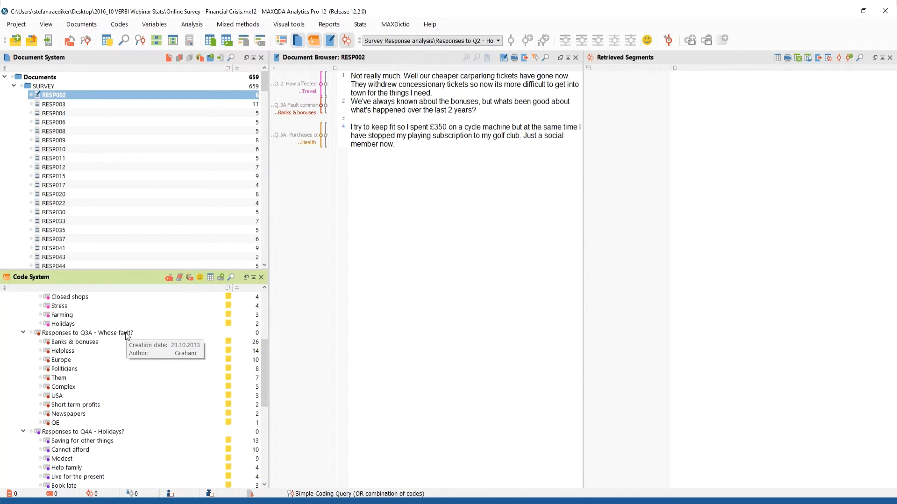
{"action": "scroll", "coordinate": [126, 336], "scroll_direction": "down", "scroll_amount": 4}
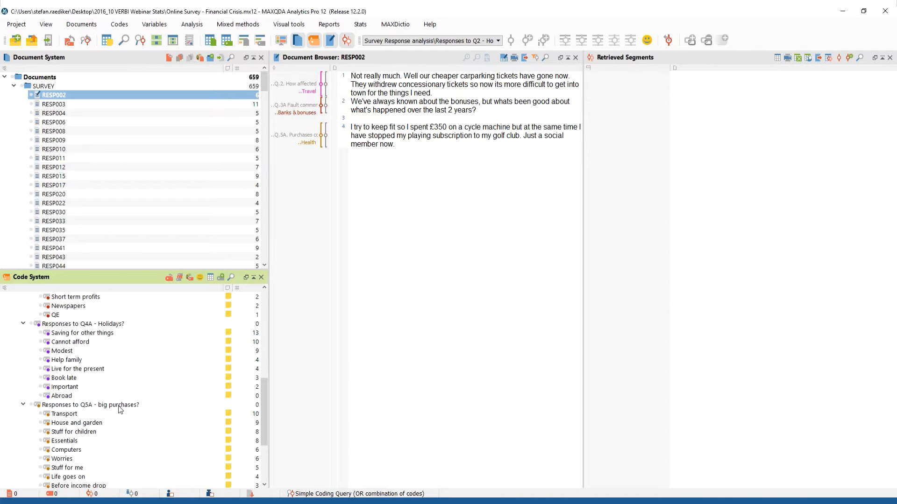
{"action": "mouse_move", "coordinate": [120, 409]}
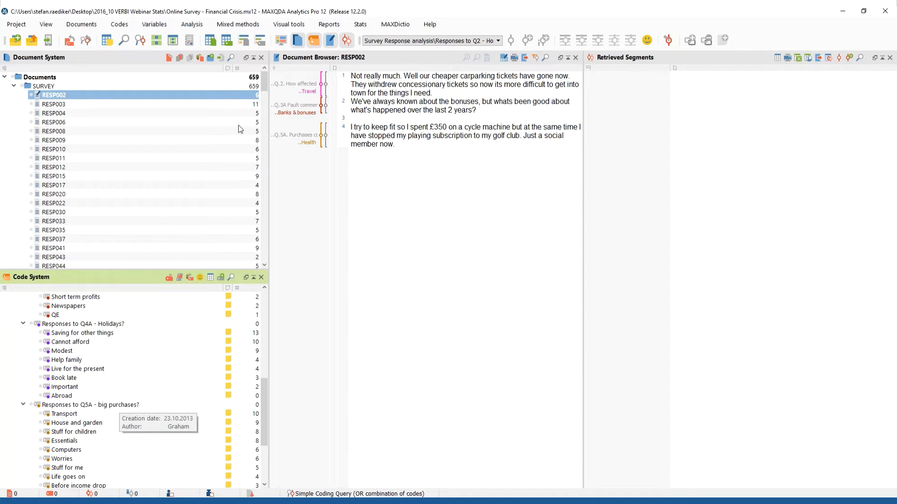
Open the document variables data editor for all documents and widen the Q.1. Job Security Scale column to show its full name.
{"action": "left_click", "coordinate": [215, 41]}
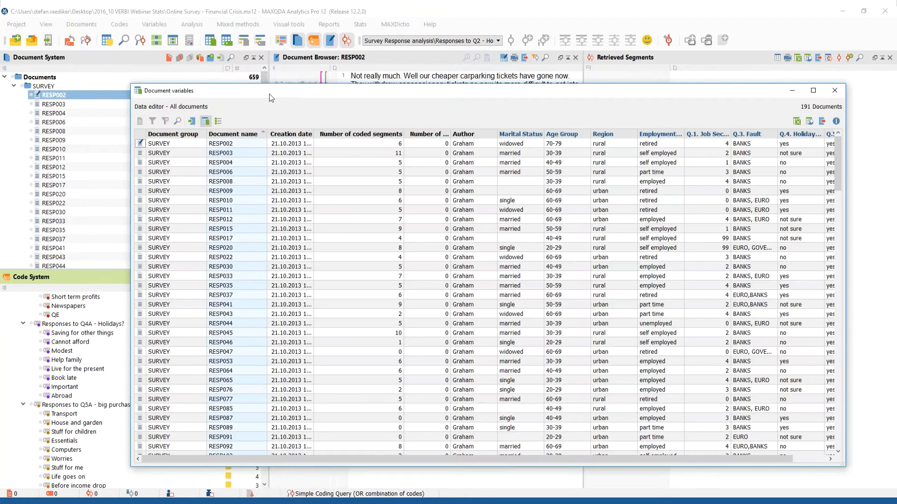
{"action": "left_click_drag", "start_coordinate": [273, 93], "coordinate": [259, 96]}
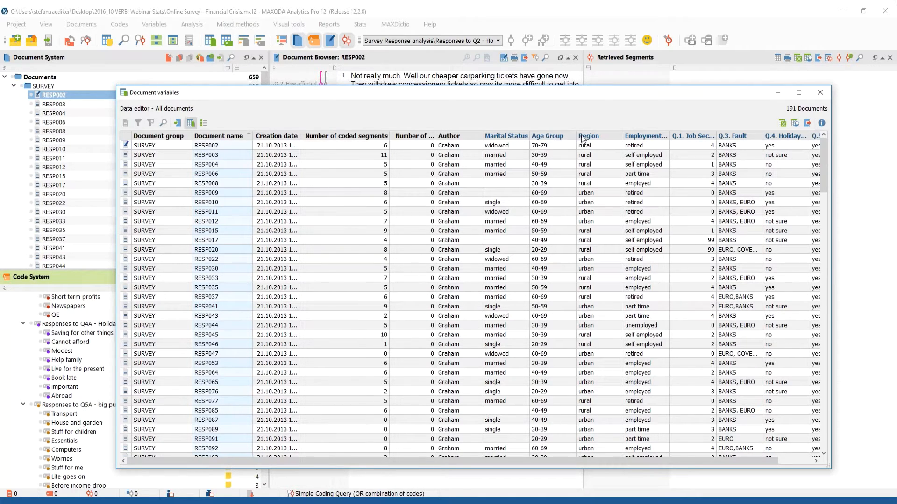
{"action": "left_click_drag", "start_coordinate": [579, 96], "coordinate": [584, 116]}
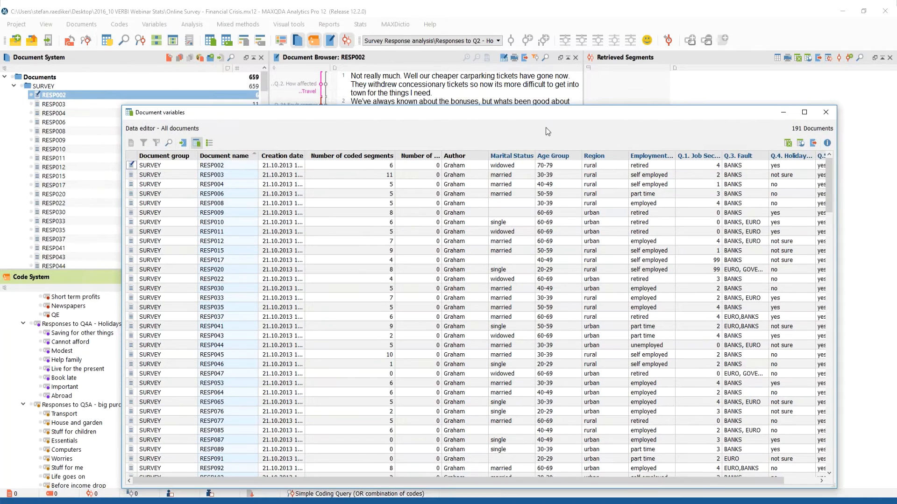
{"action": "left_click", "coordinate": [416, 165]}
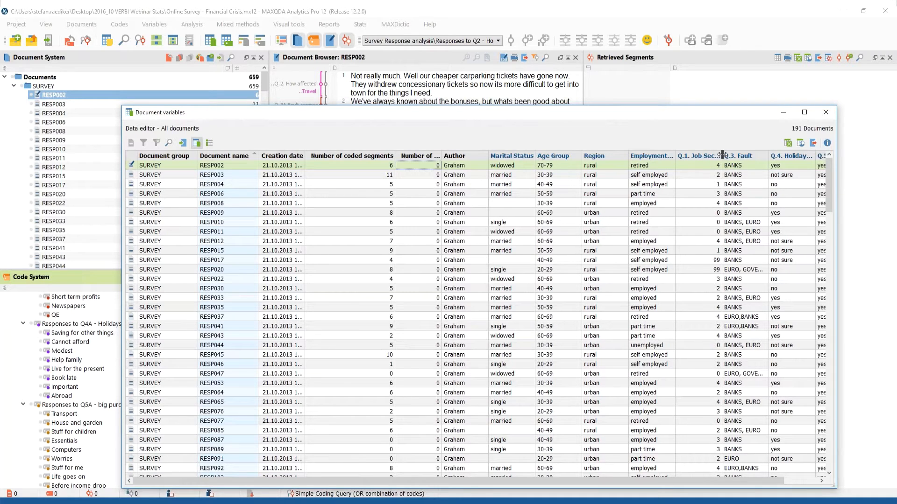
{"action": "left_click_drag", "start_coordinate": [722, 154], "coordinate": [756, 156]}
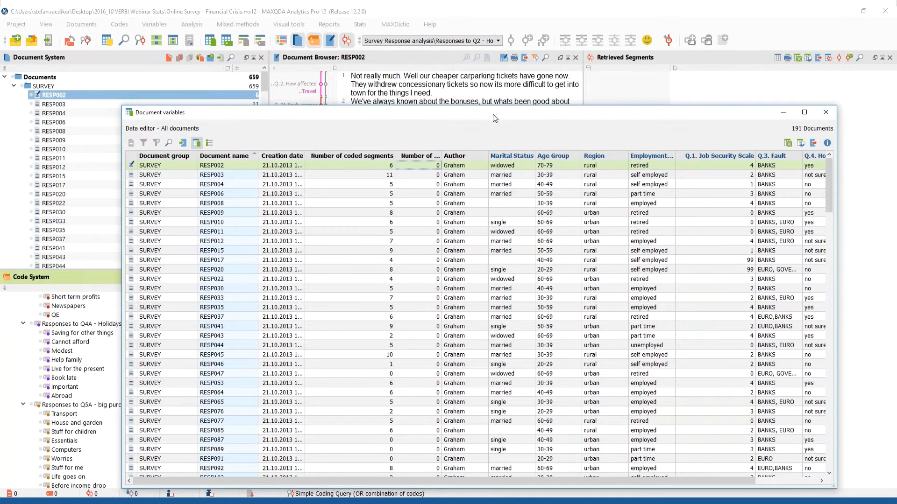
{"action": "left_click_drag", "start_coordinate": [492, 114], "coordinate": [479, 93]}
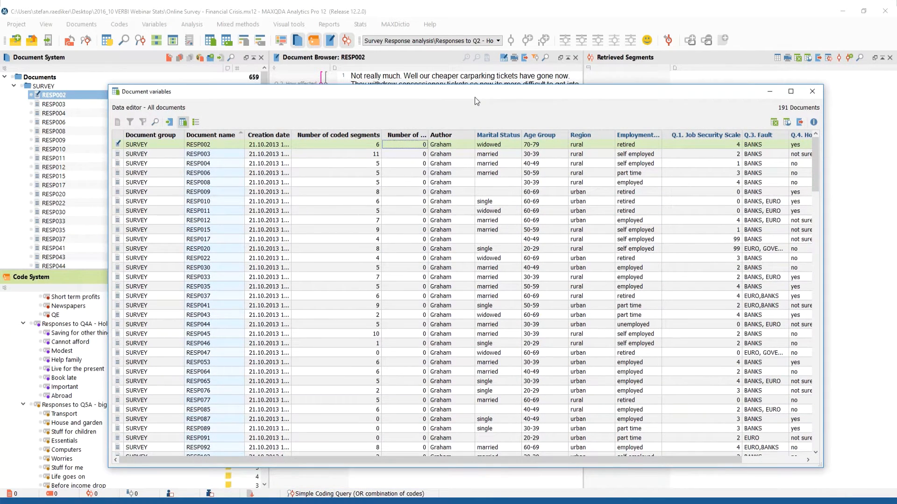
Start MAXQDA Stats with all documents of the project.
{"action": "left_click", "coordinate": [363, 12]}
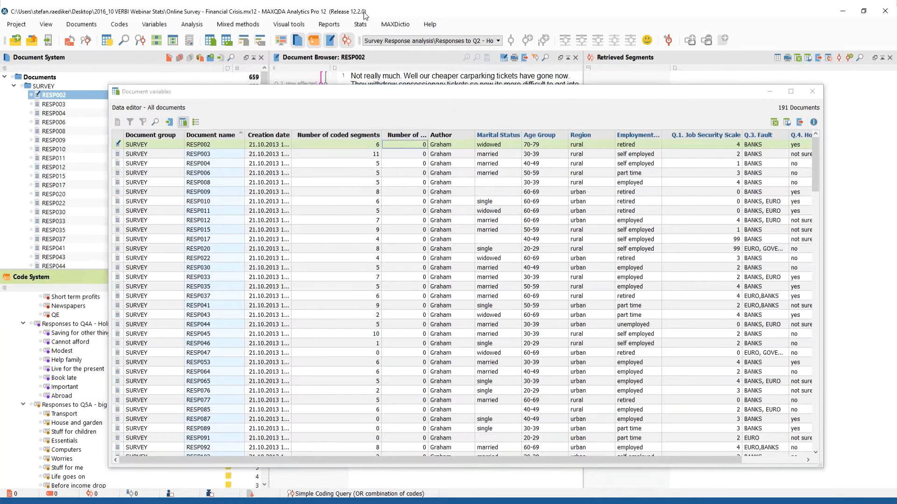
{"action": "left_click", "coordinate": [361, 25]}
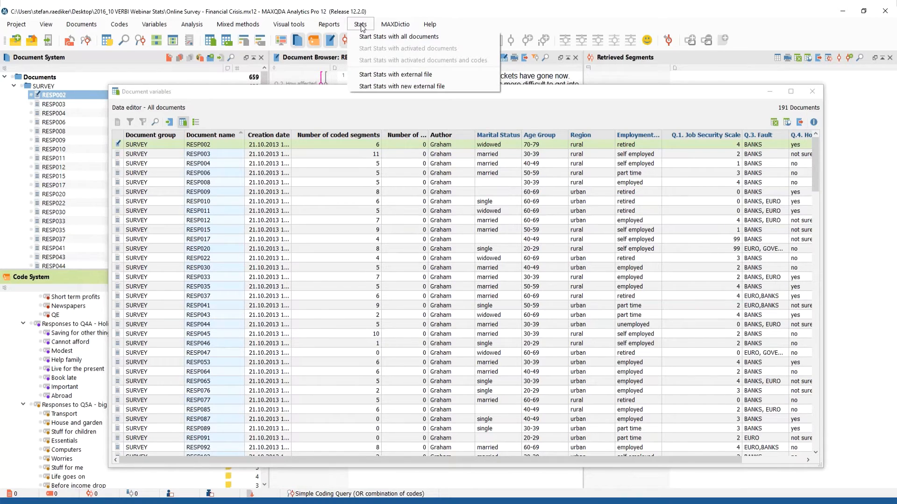
{"action": "left_click", "coordinate": [452, 36]}
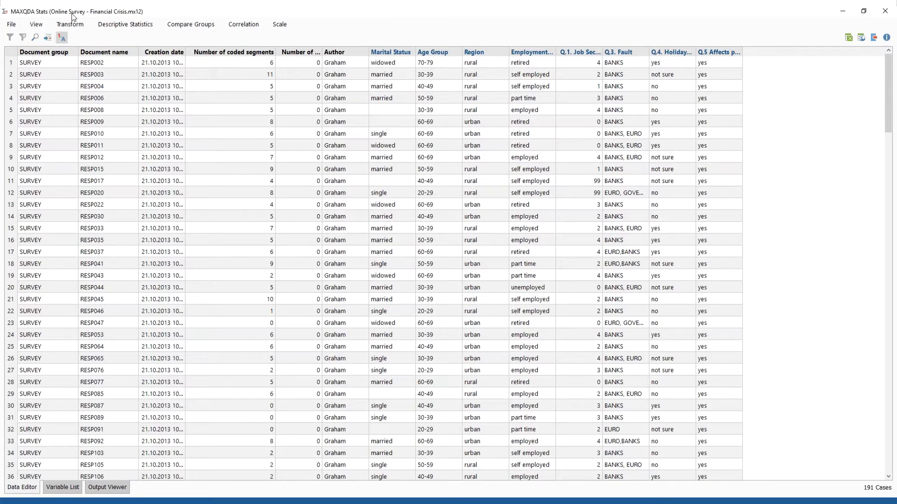
{"action": "left_click", "coordinate": [11, 25]}
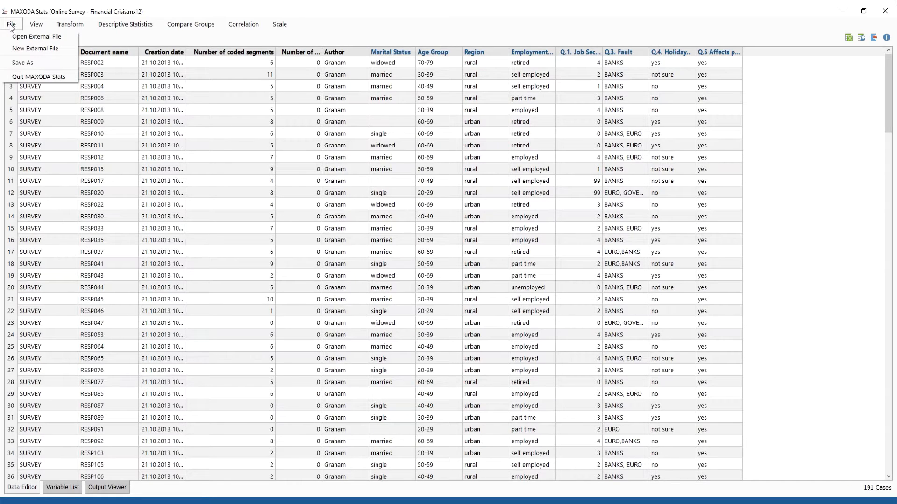
{"action": "mouse_move", "coordinate": [65, 26]}
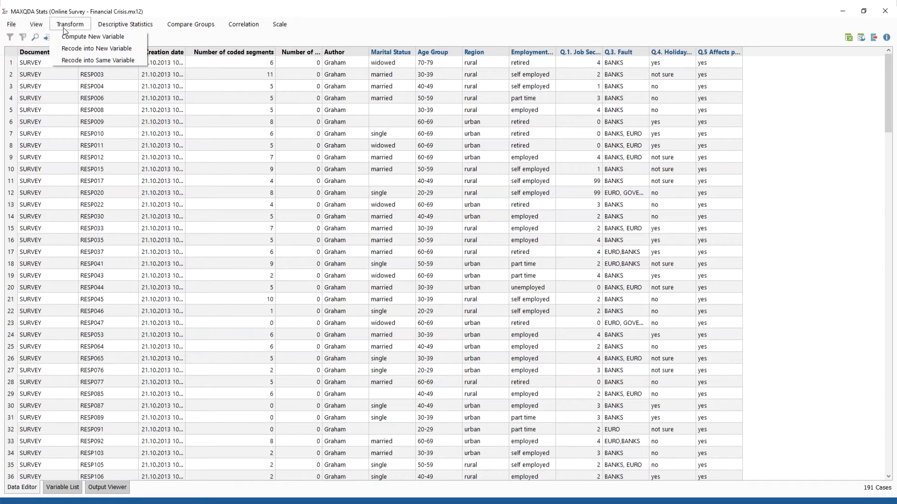
{"action": "left_click", "coordinate": [64, 28]}
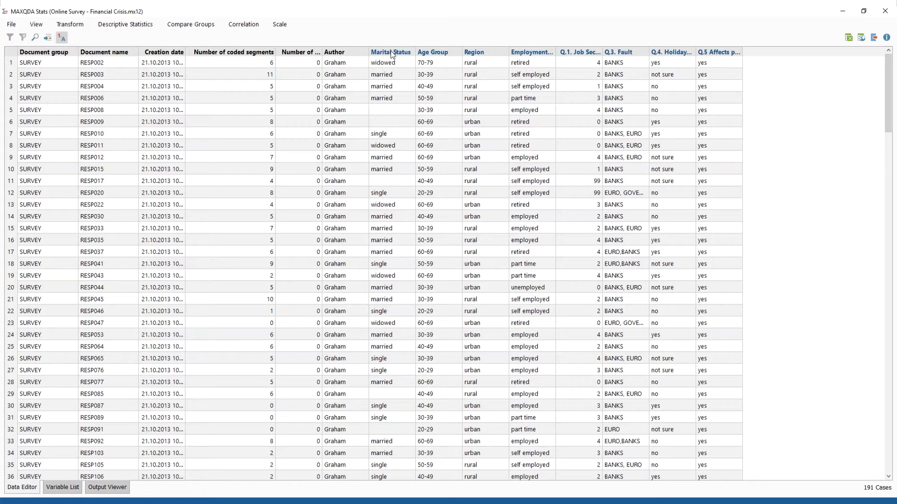
Look through the cases in the Stats data editor, widen the Q.1. Job Security Scale column and select its value for RESP017.
{"action": "left_click", "coordinate": [331, 63]}
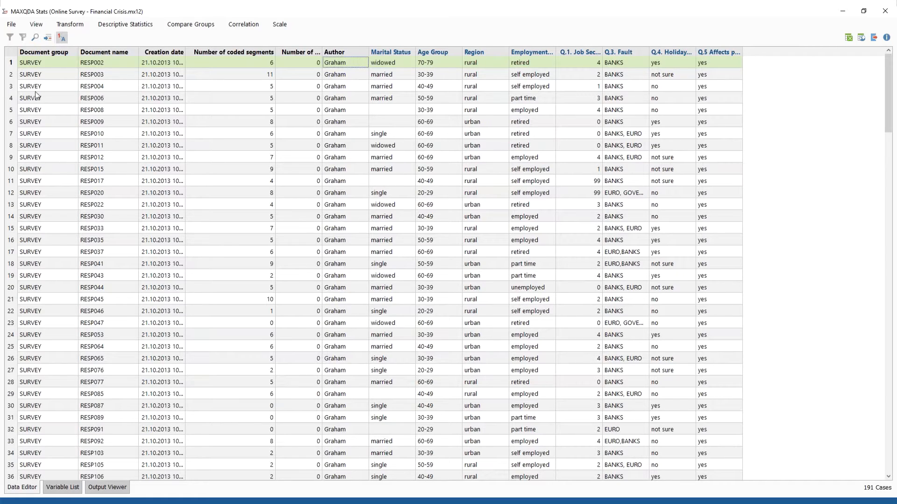
{"action": "scroll", "coordinate": [12, 176], "scroll_direction": "down", "scroll_amount": 9}
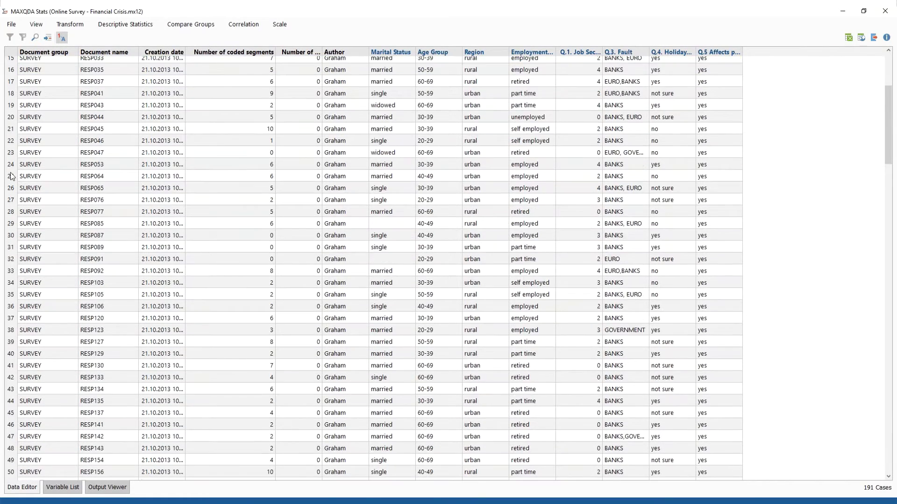
{"action": "scroll", "coordinate": [12, 177], "scroll_direction": "up", "scroll_amount": 9}
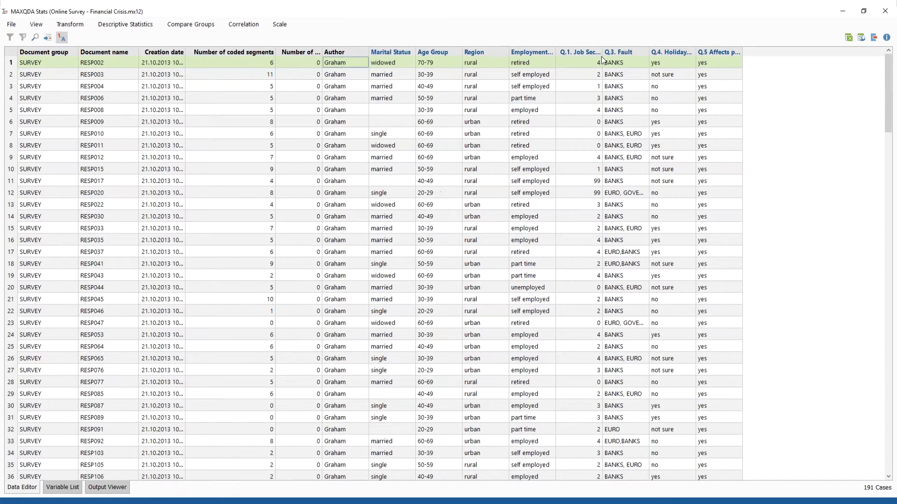
{"action": "left_click_drag", "start_coordinate": [602, 52], "coordinate": [635, 51]}
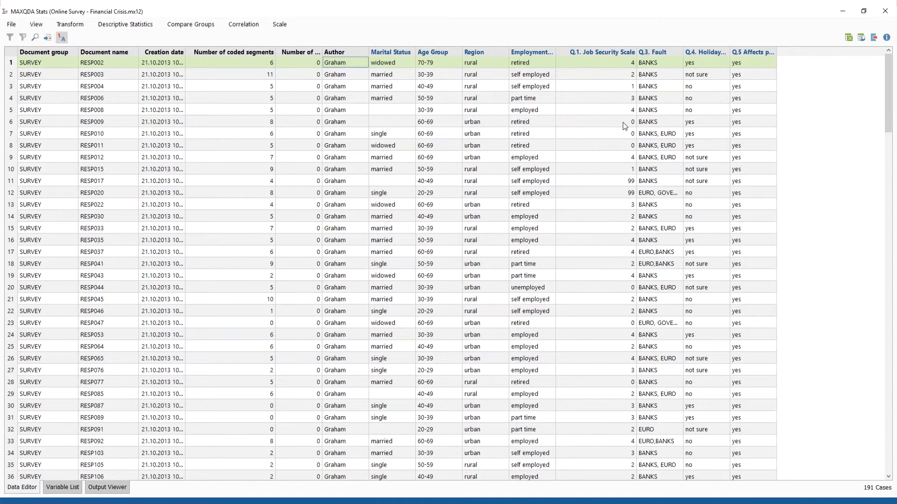
{"action": "left_click", "coordinate": [620, 180]}
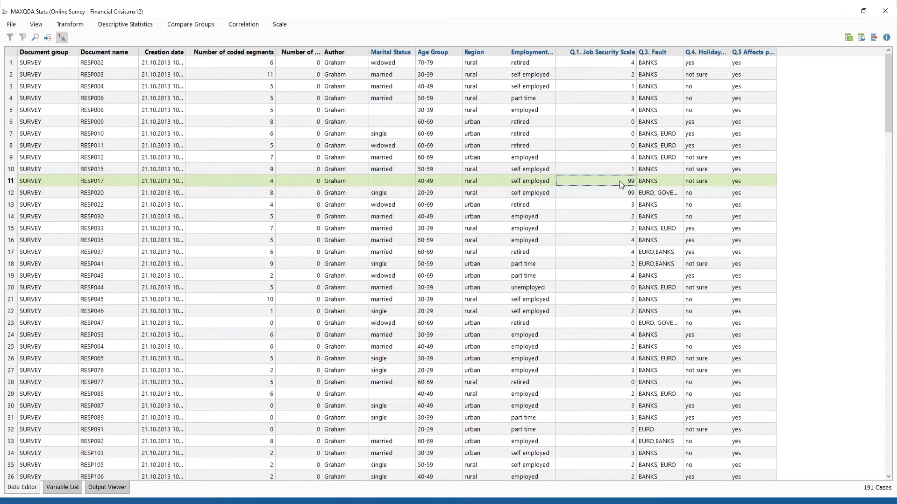
Check the missing values definition of Q.1. Job Security Scale in the variable list without changing it.
{"action": "left_click", "coordinate": [62, 488]}
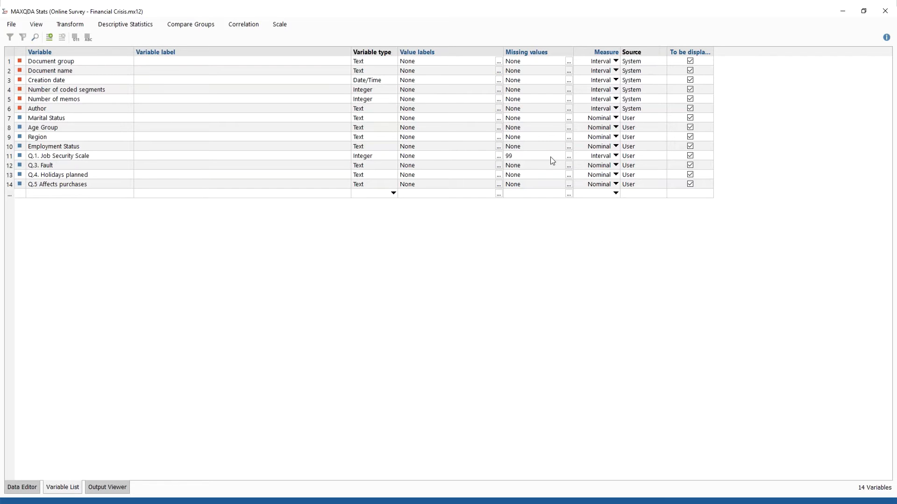
{"action": "left_click", "coordinate": [569, 156]}
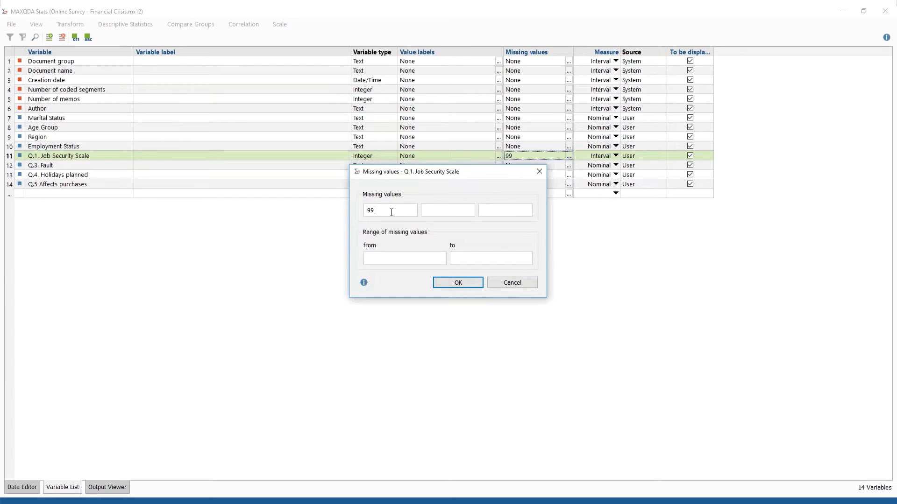
{"action": "left_click", "coordinate": [512, 283]}
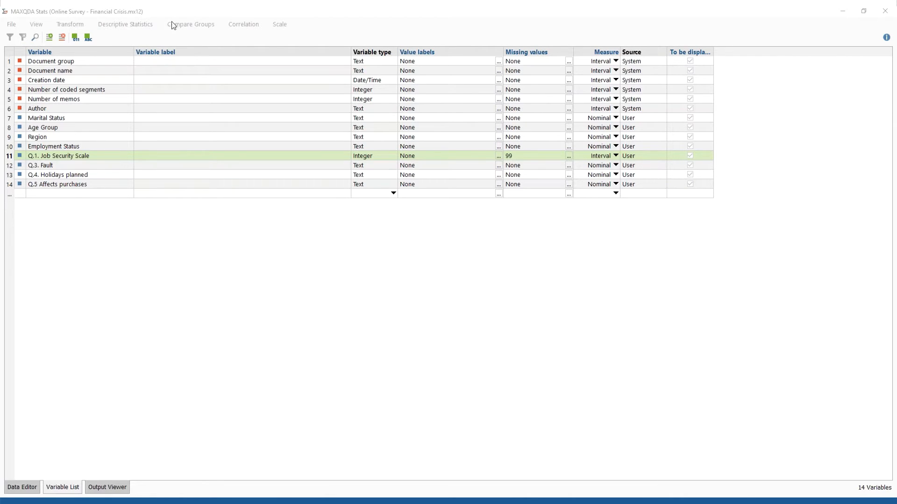
Set up a frequency analysis with the variables Marital Status, Age Group and Q.1. Job Security Scale.
{"action": "left_click", "coordinate": [142, 28]}
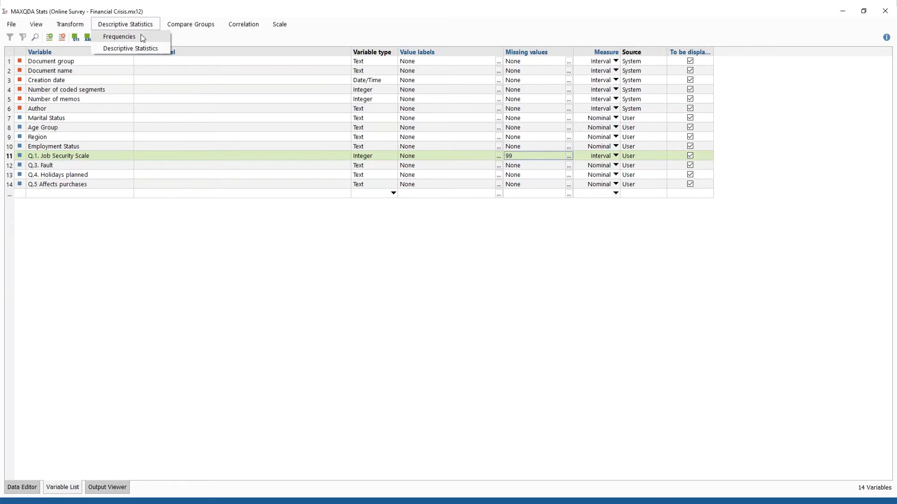
{"action": "left_click", "coordinate": [141, 37]}
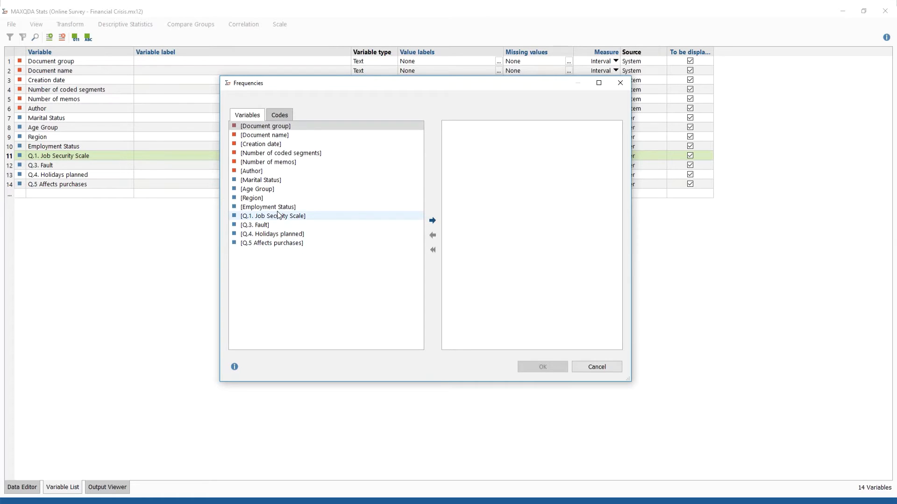
{"action": "double_click", "coordinate": [275, 180]}
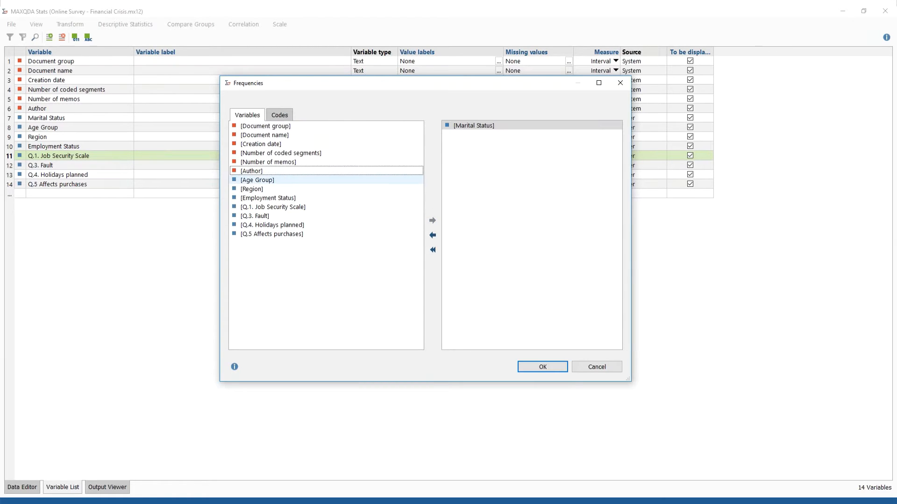
{"action": "double_click", "coordinate": [261, 180]}
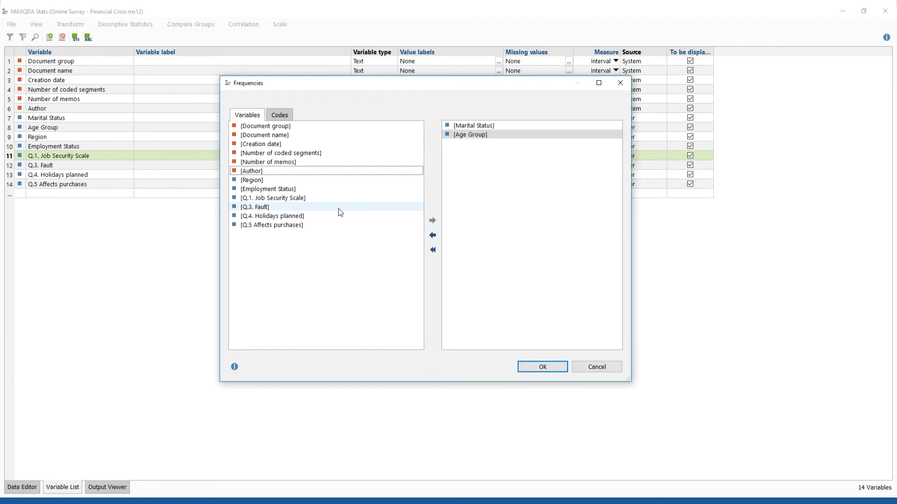
{"action": "left_click", "coordinate": [285, 198]}
{"action": "double_click", "coordinate": [285, 198]}
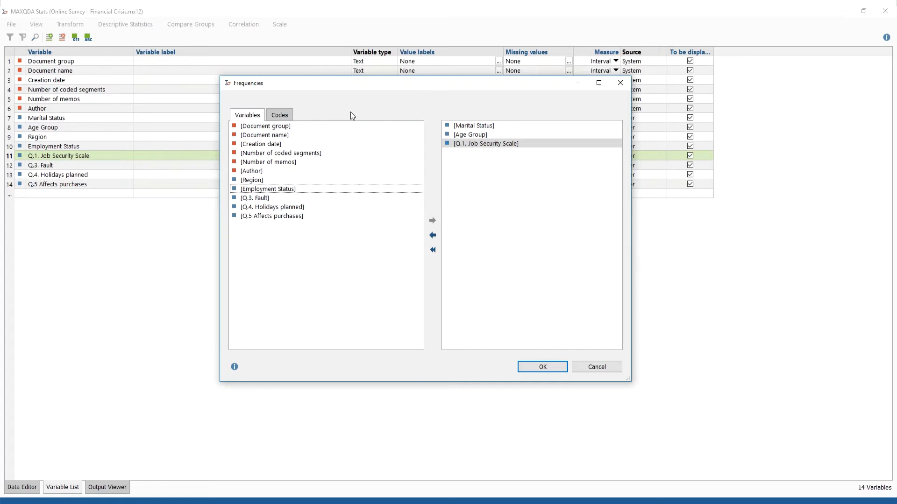
Add the code Not affected from Responses to Q2 - How affected? to the analysis and generate the frequency tables.
{"action": "left_click", "coordinate": [284, 116]}
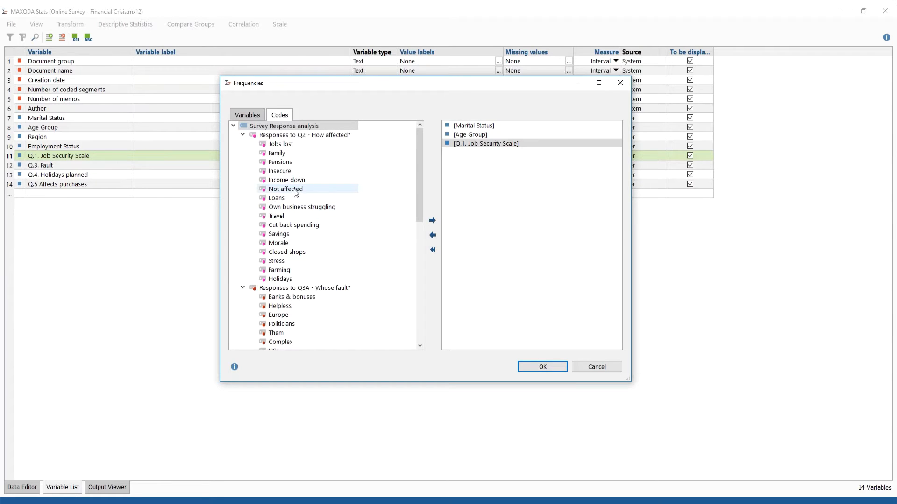
{"action": "left_click_drag", "start_coordinate": [296, 192], "coordinate": [509, 205]}
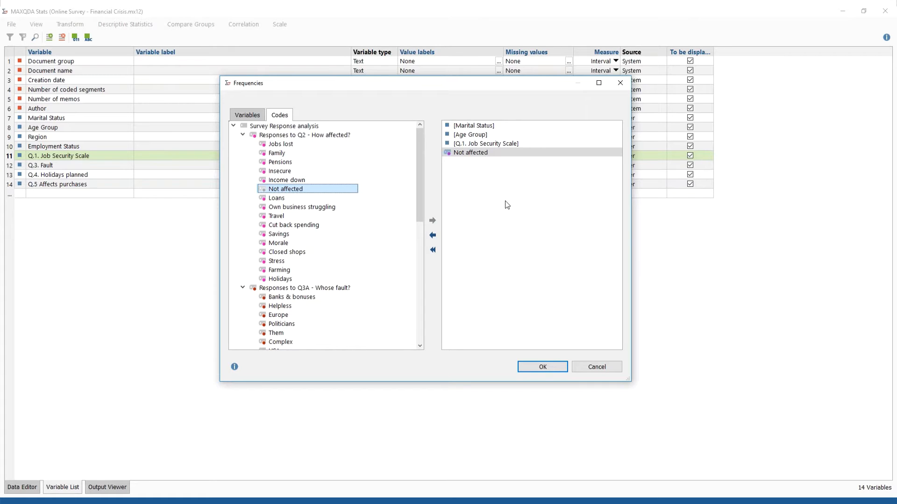
{"action": "left_click", "coordinate": [541, 366]}
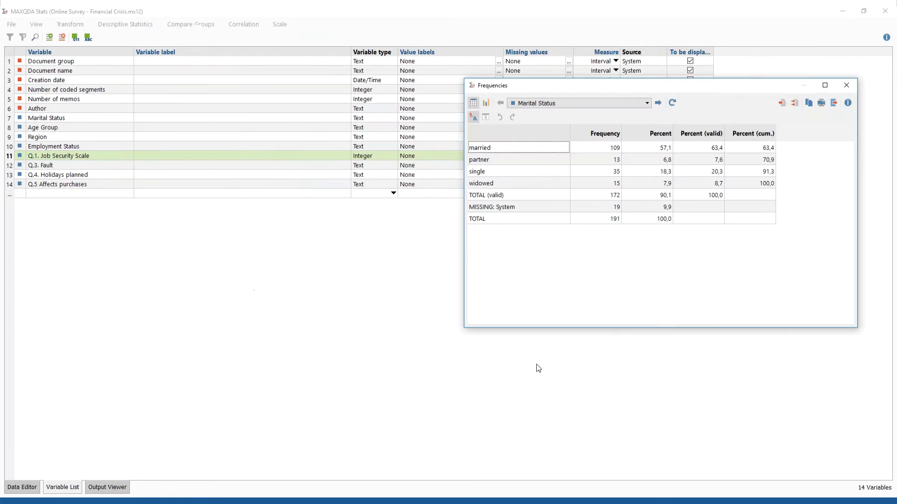
Look through the frequency tables of Marital Status, Age Group and Q.1. Job Security Scale, examining the latter's value 0 and missing value 99 rows.
{"action": "left_click_drag", "start_coordinate": [645, 85], "coordinate": [424, 101]}
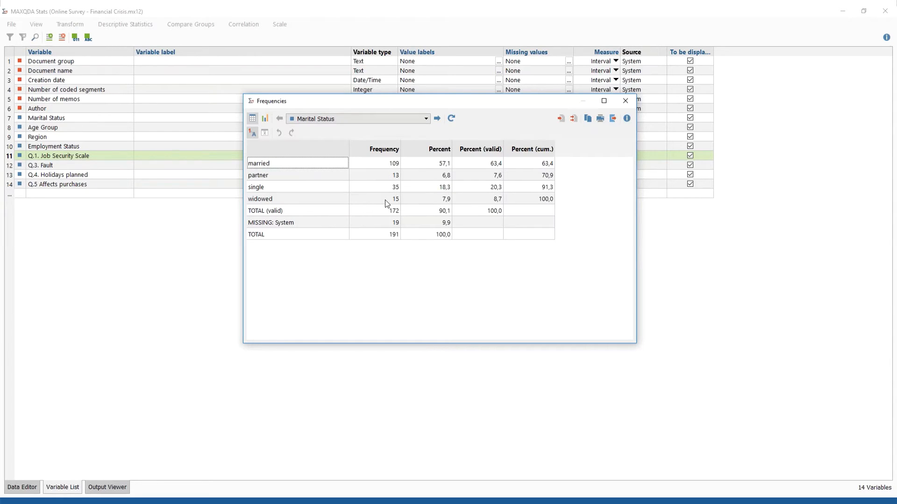
{"action": "left_click", "coordinate": [437, 119]}
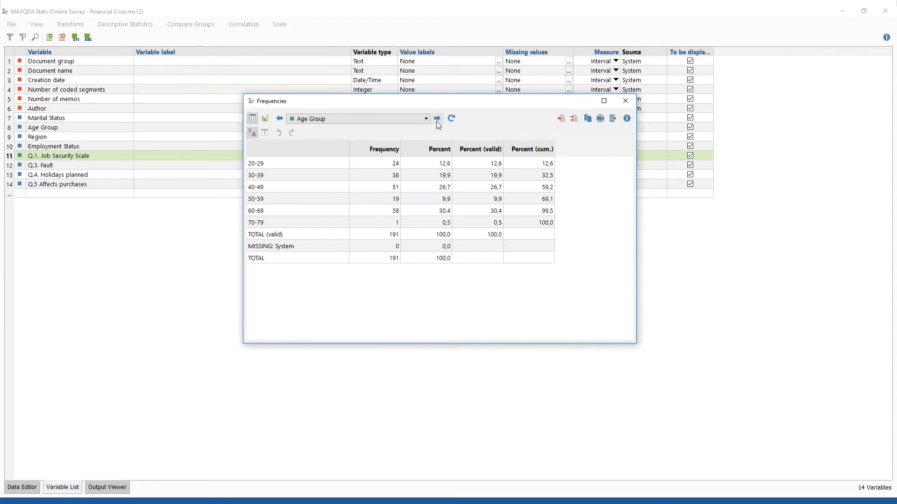
{"action": "left_click", "coordinate": [437, 119]}
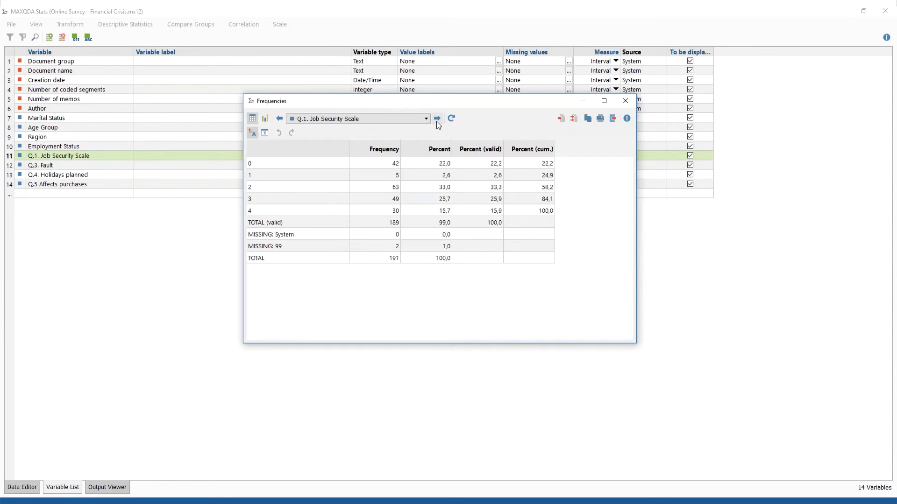
{"action": "left_click", "coordinate": [394, 119]}
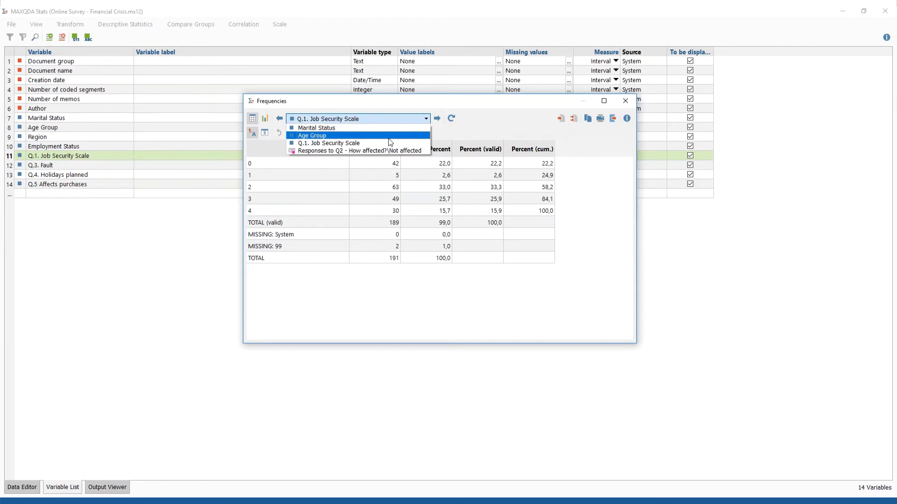
{"action": "left_click", "coordinate": [452, 128]}
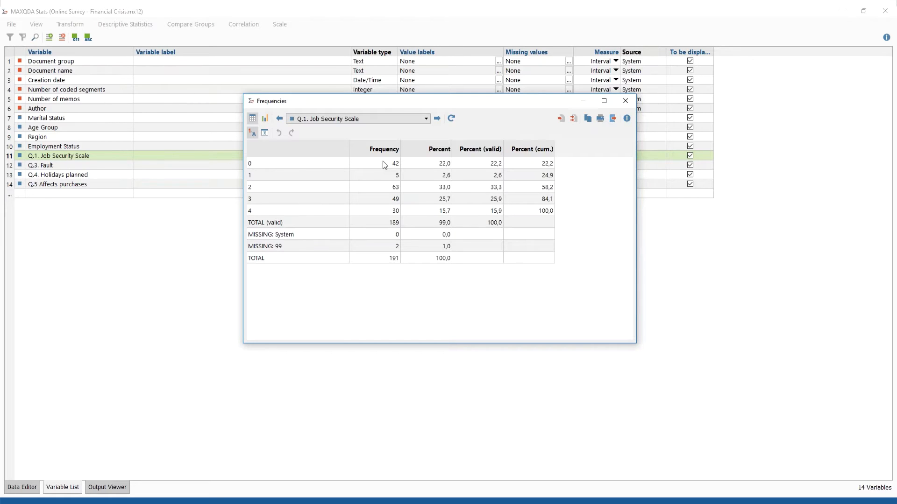
{"action": "left_click", "coordinate": [284, 164]}
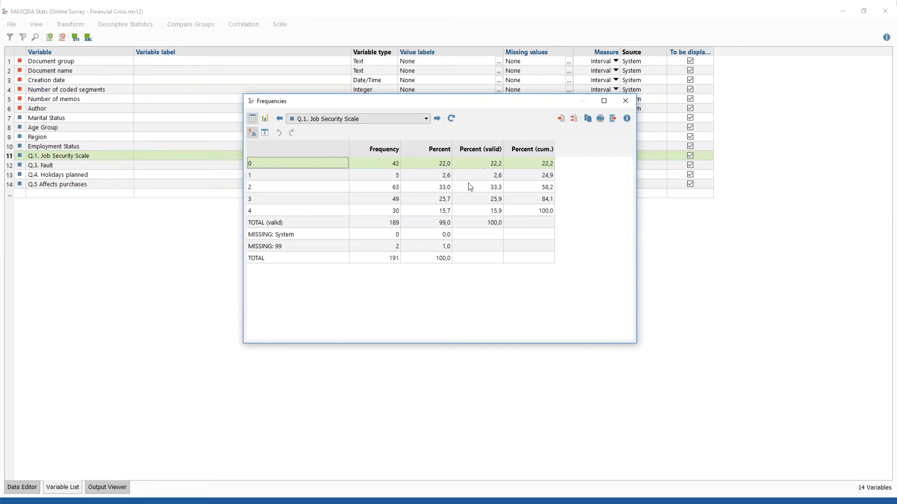
{"action": "left_click", "coordinate": [396, 248]}
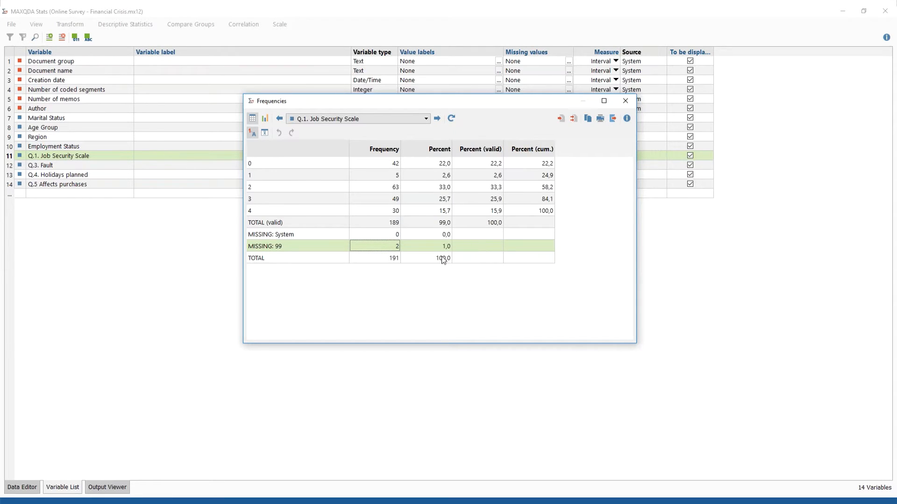
Delete the MISSING: System row from the Q.1. Job Security Scale frequency table, undo the deletion and redo it.
{"action": "left_click", "coordinate": [393, 234]}
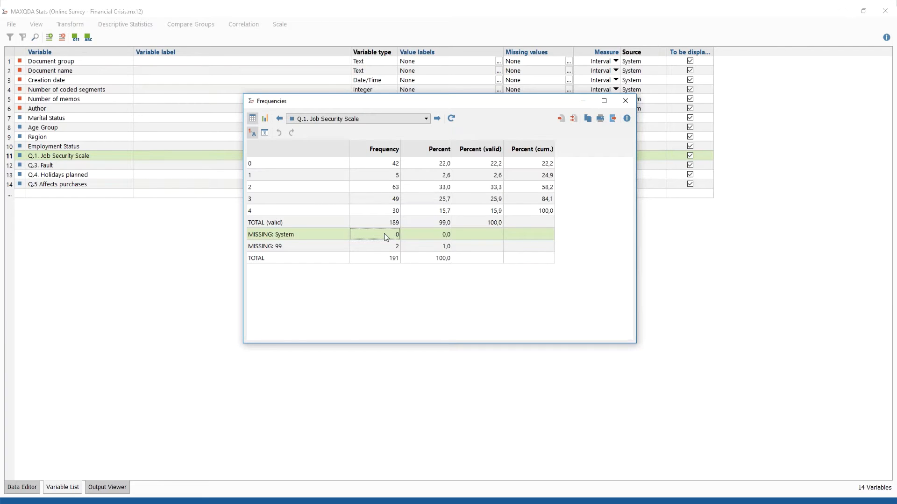
{"action": "right_click", "coordinate": [386, 237]}
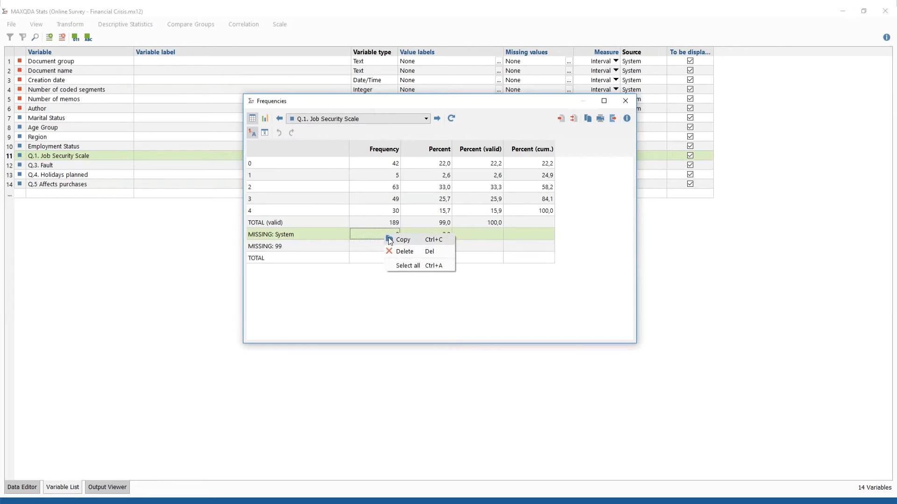
{"action": "left_click", "coordinate": [396, 251]}
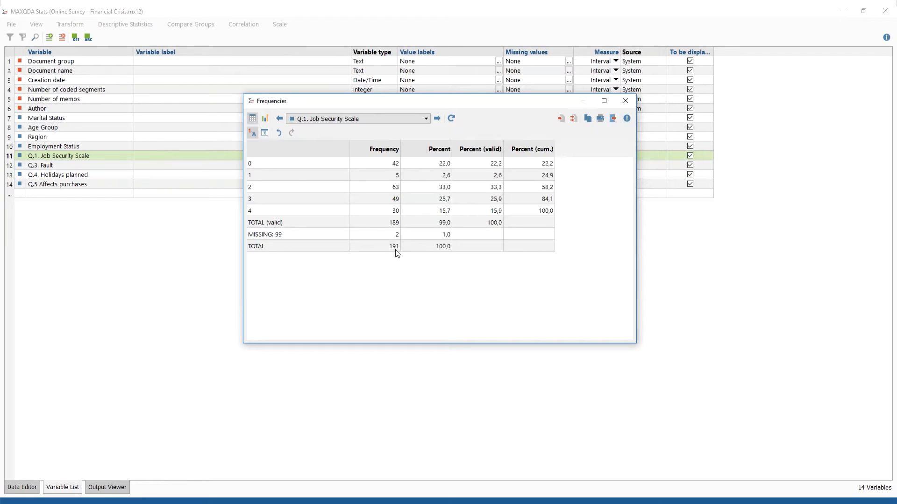
{"action": "left_click", "coordinate": [279, 133]}
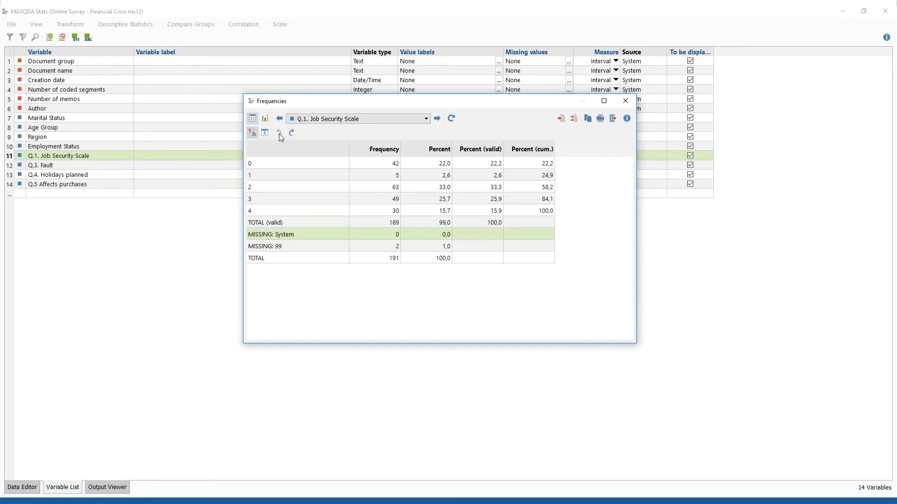
{"action": "left_click", "coordinate": [291, 133]}
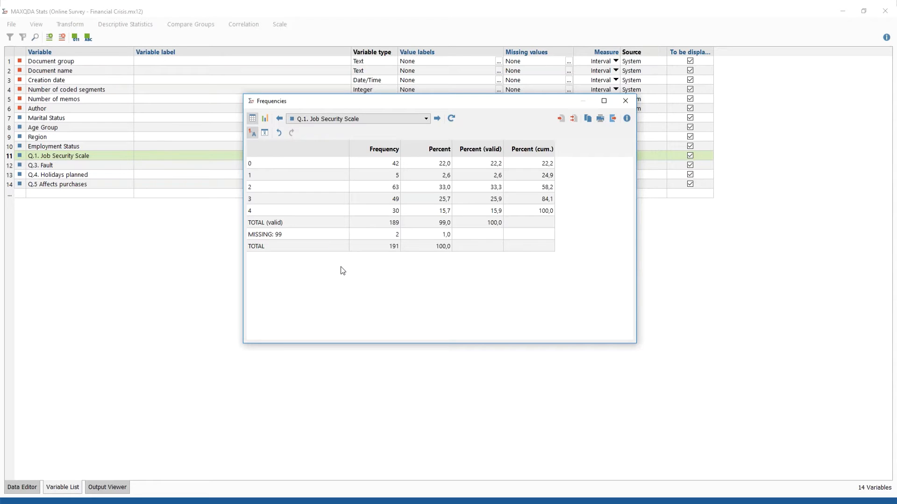
View the descriptive statistics of Q.1. Job Security Scale, and merge values 3 and 4 in its frequency table.
{"action": "left_click", "coordinate": [264, 134]}
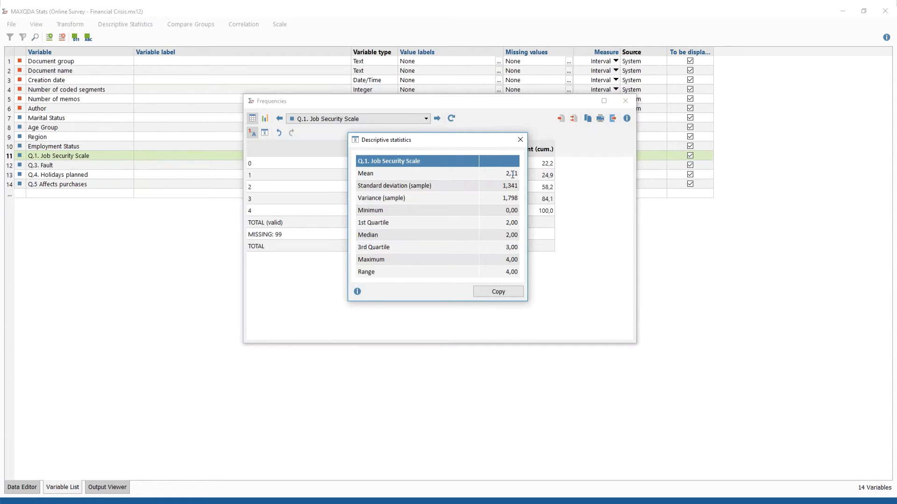
{"action": "left_click", "coordinate": [519, 140]}
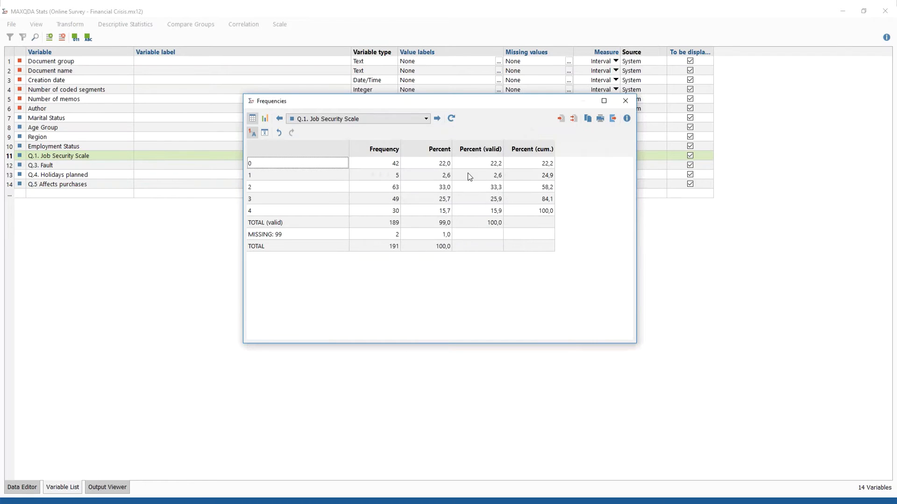
{"action": "left_click", "coordinate": [310, 200]}
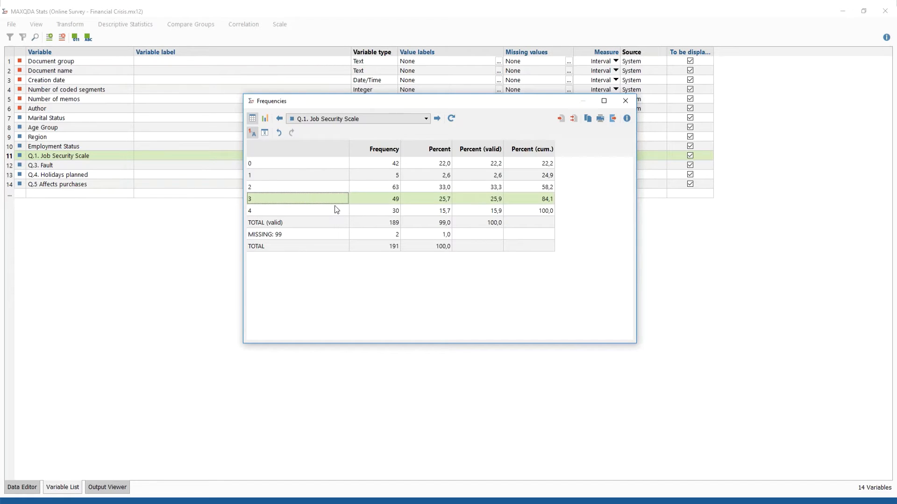
{"action": "left_click", "coordinate": [335, 211], "text": "shift"}
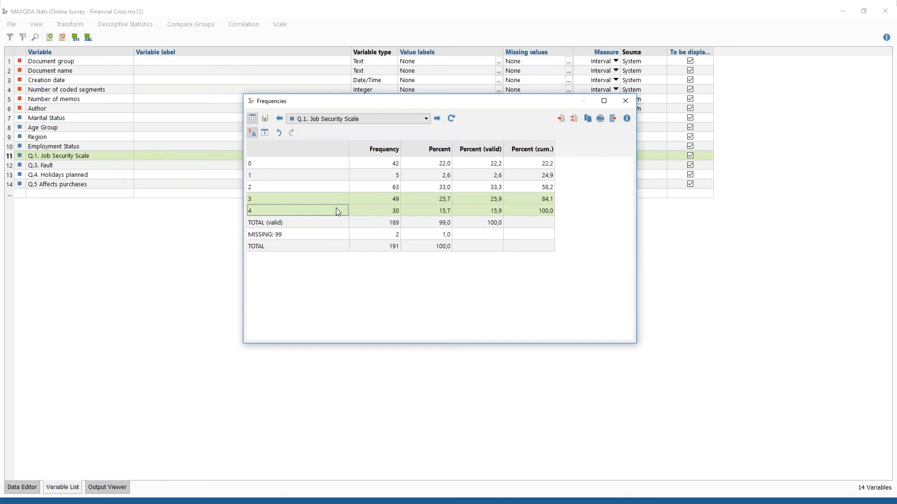
{"action": "right_click", "coordinate": [371, 202]}
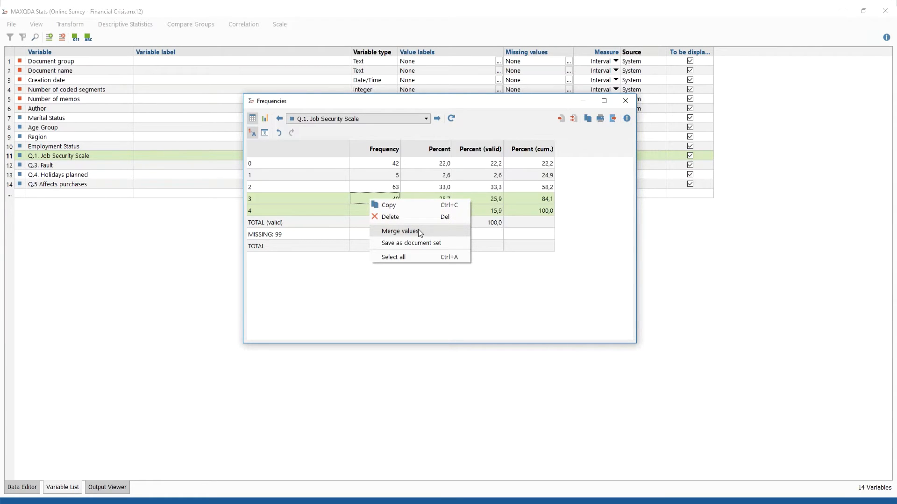
{"action": "left_click", "coordinate": [400, 231]}
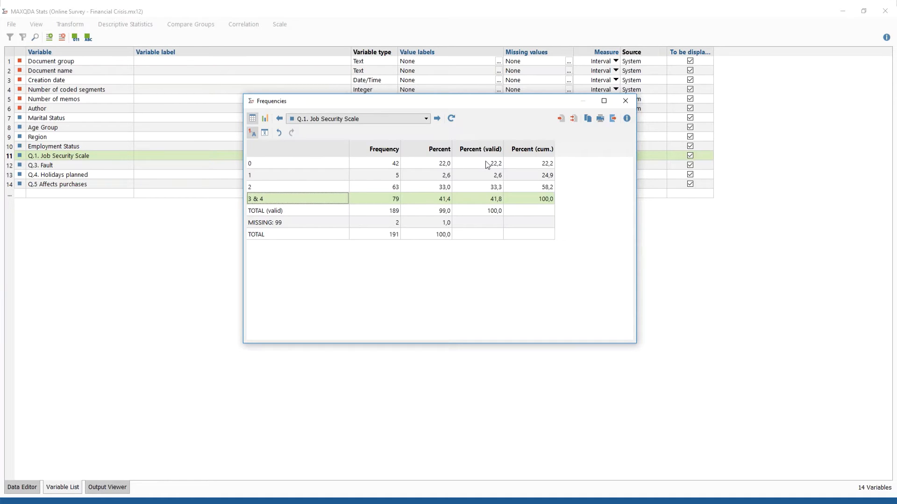
Copy the Q.1. Job Security Scale frequency table, paste it into the blank Word document and return to the frequency results in MAXQDA Stats.
{"action": "left_click", "coordinate": [587, 118]}
{"action": "mouse_move", "coordinate": [283, 488]}
{"action": "left_click", "coordinate": [323, 472]}
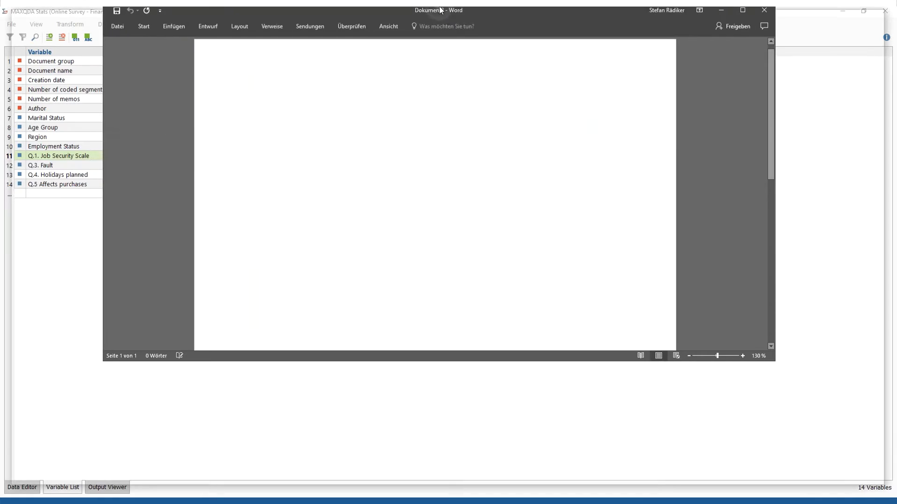
{"action": "double_click", "coordinate": [439, 6]}
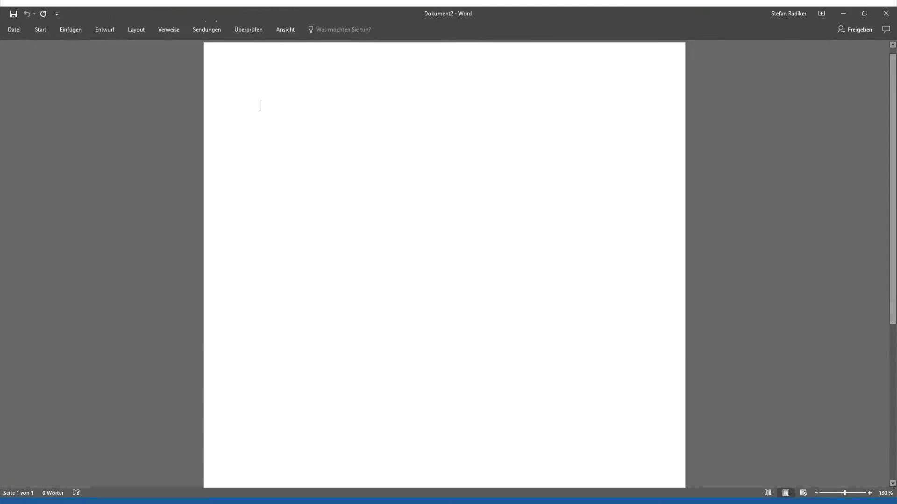
{"action": "key", "text": "ctrl+v"}
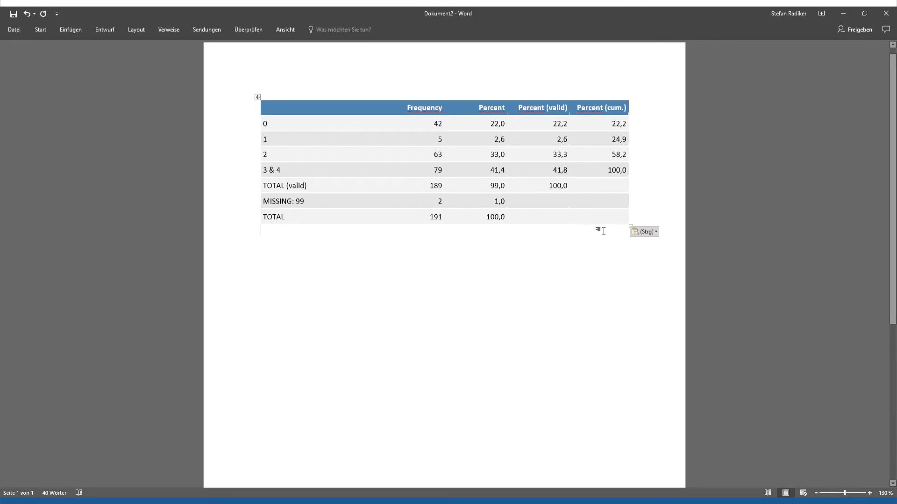
{"action": "left_click", "coordinate": [894, 9]}
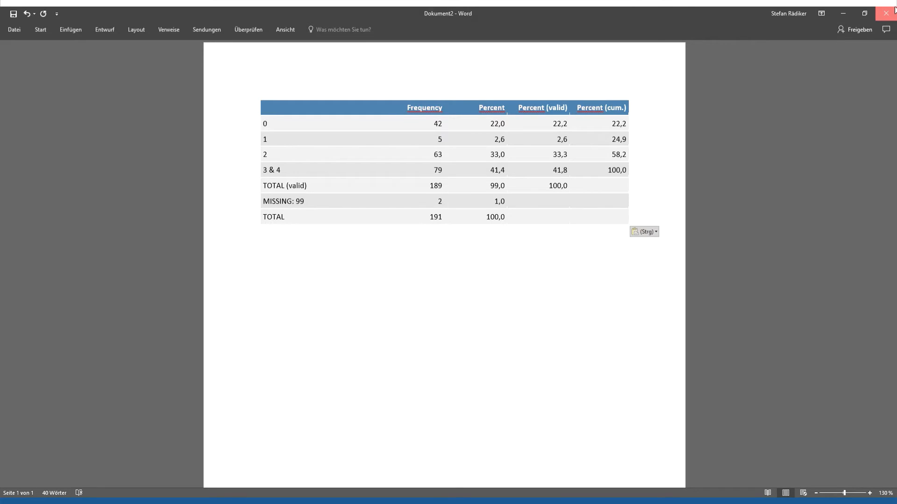
{"action": "left_click", "coordinate": [849, 10]}
{"action": "left_click", "coordinate": [567, 161]}
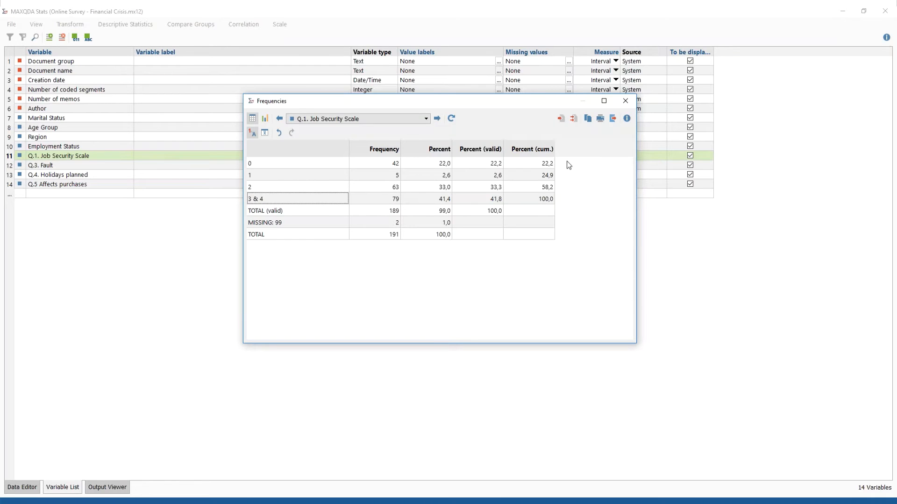
Insert the Q.1. Job Security Scale table and the tables of all analysed variables into the Output Viewer, each including descriptive statistics.
{"action": "left_click", "coordinate": [563, 122]}
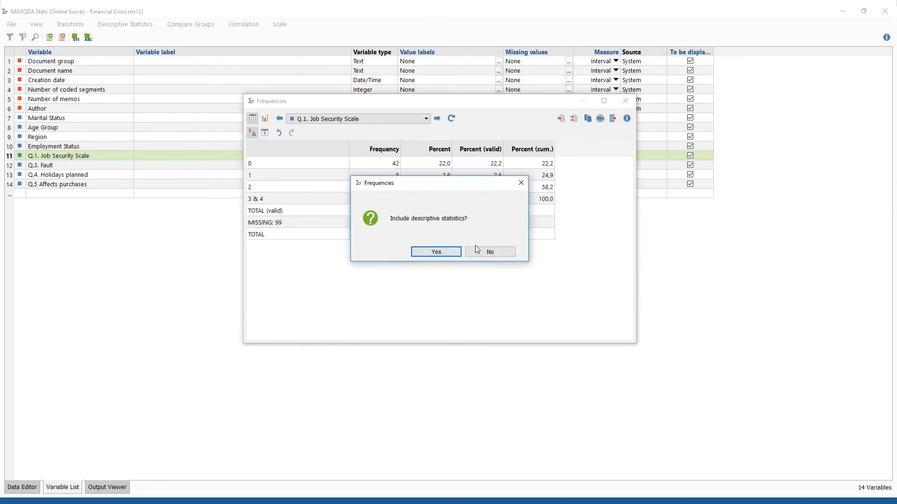
{"action": "left_click", "coordinate": [439, 254]}
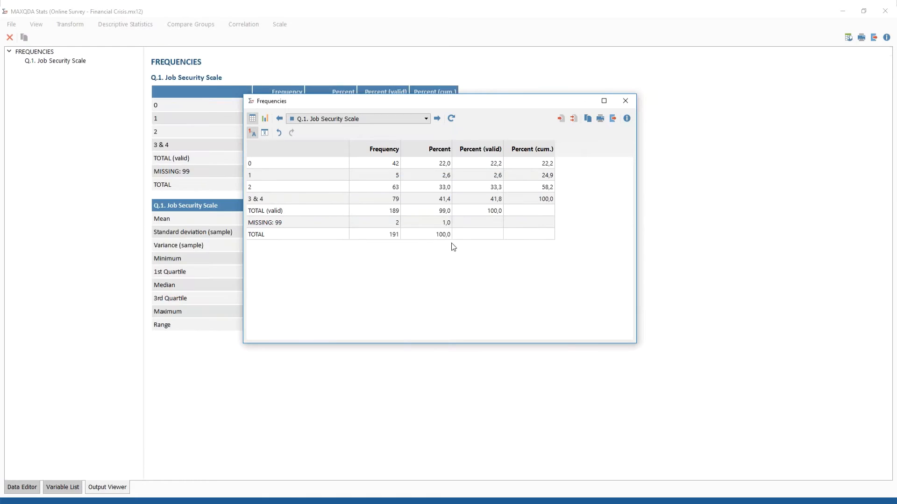
{"action": "left_click", "coordinate": [574, 118]}
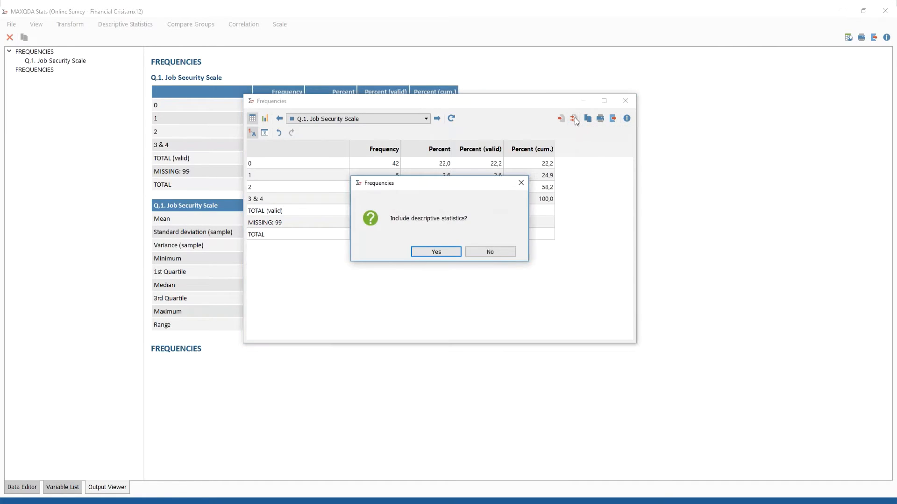
{"action": "left_click", "coordinate": [436, 252]}
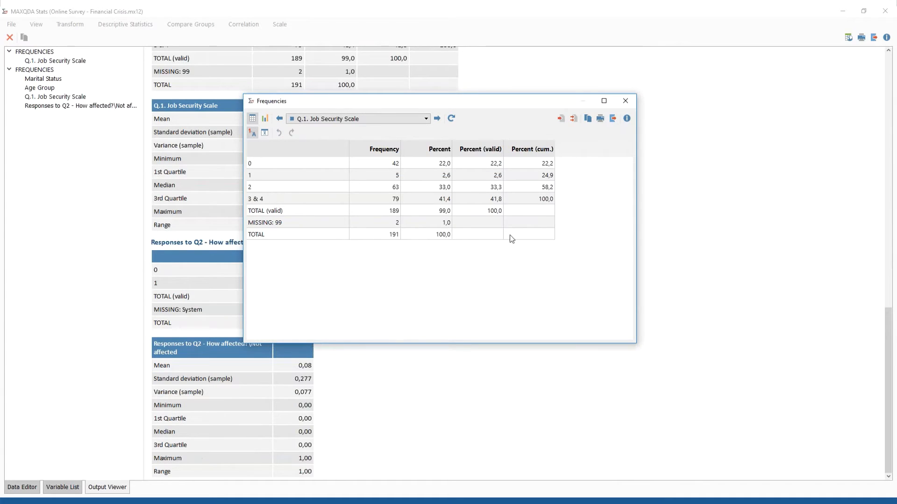
Browse the Marital Status, Age Group and first FREQUENCIES entries in the Output Viewer, and select all of its contents.
{"action": "left_click_drag", "start_coordinate": [512, 103], "coordinate": [723, 128]}
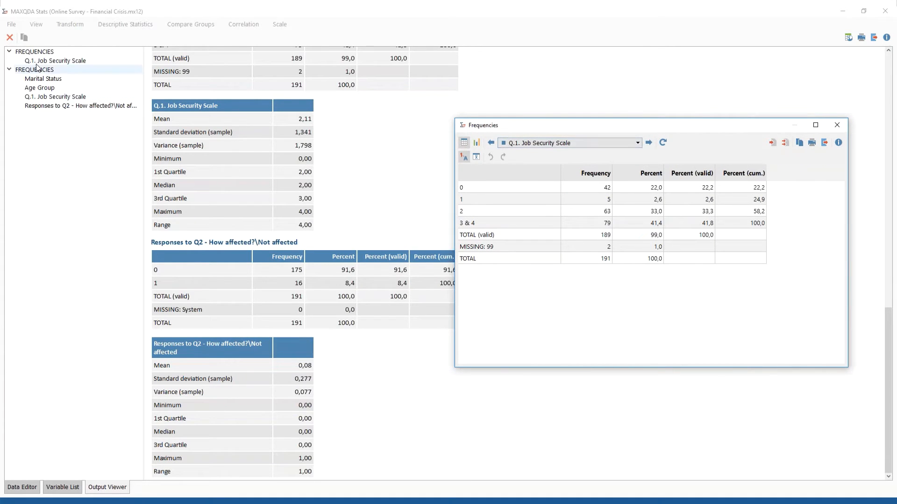
{"action": "left_click", "coordinate": [61, 78]}
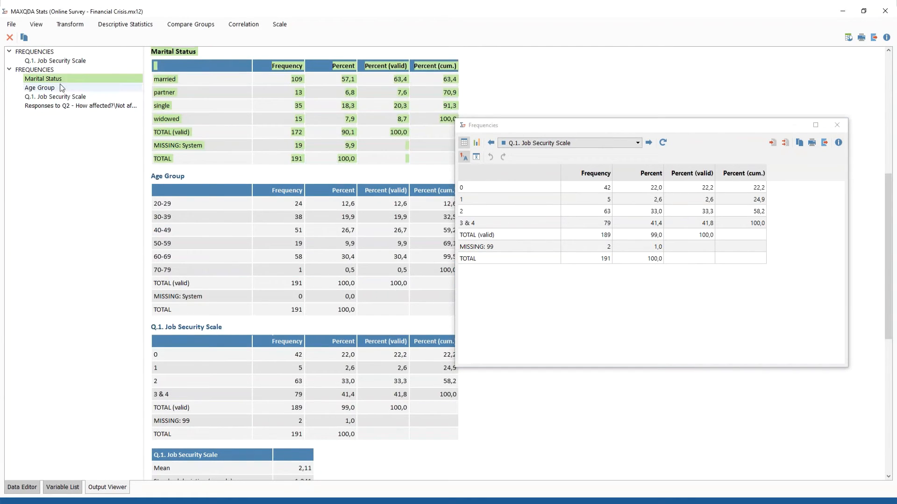
{"action": "left_click", "coordinate": [60, 88]}
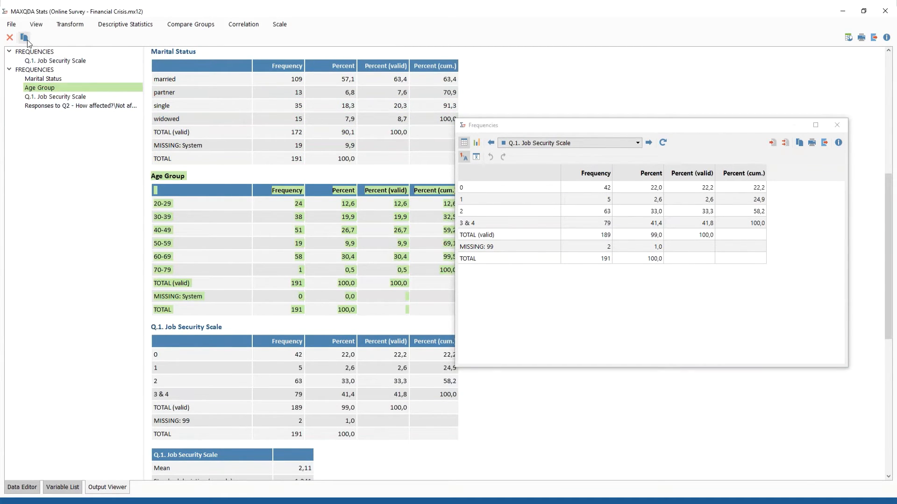
{"action": "left_click", "coordinate": [37, 70]}
{"action": "left_click", "coordinate": [37, 52]}
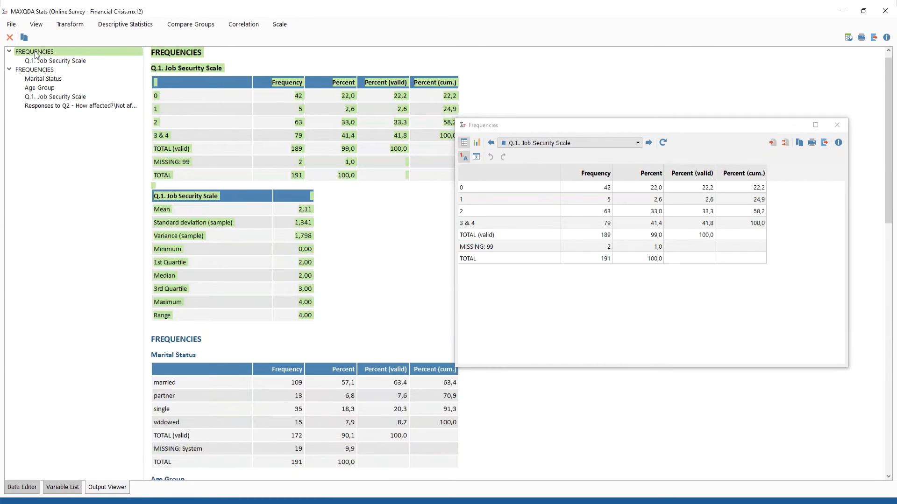
{"action": "right_click", "coordinate": [37, 53]}
{"action": "left_click", "coordinate": [57, 81]}
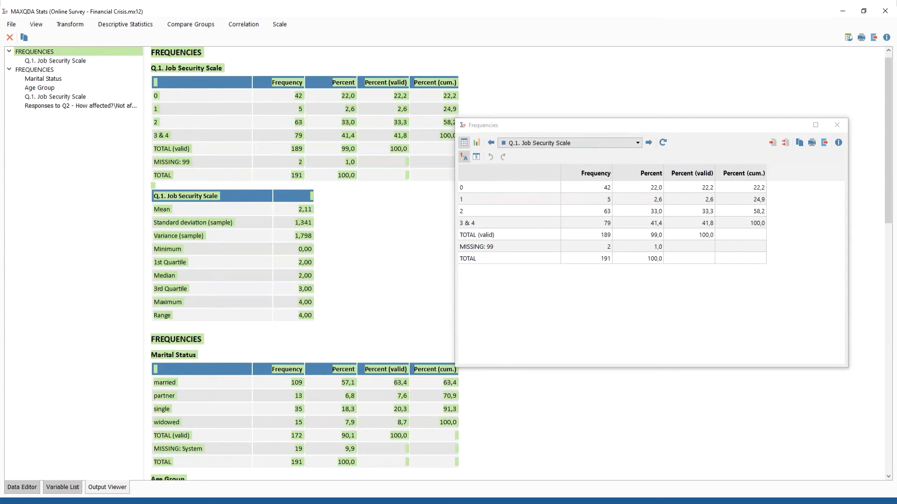
Display the Q.1. Job Security Scale frequencies as a bar chart, and switch to the chart of the Not affected code.
{"action": "left_click_drag", "start_coordinate": [582, 128], "coordinate": [377, 117]}
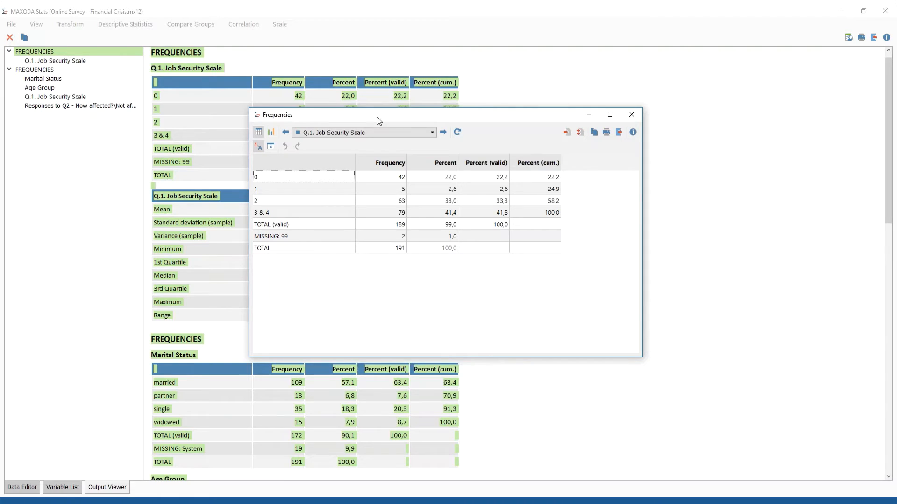
{"action": "left_click", "coordinate": [271, 133]}
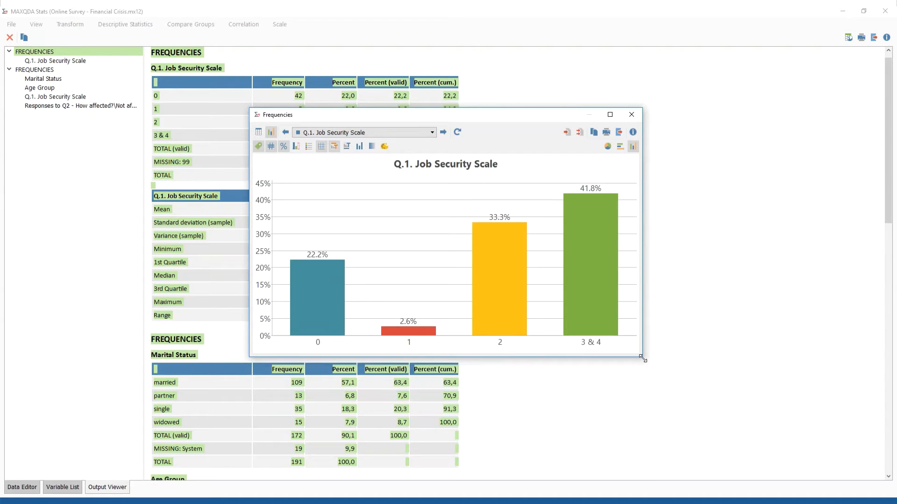
{"action": "left_click_drag", "start_coordinate": [640, 357], "coordinate": [739, 436]}
{"action": "left_click_drag", "start_coordinate": [687, 413], "coordinate": [642, 360]}
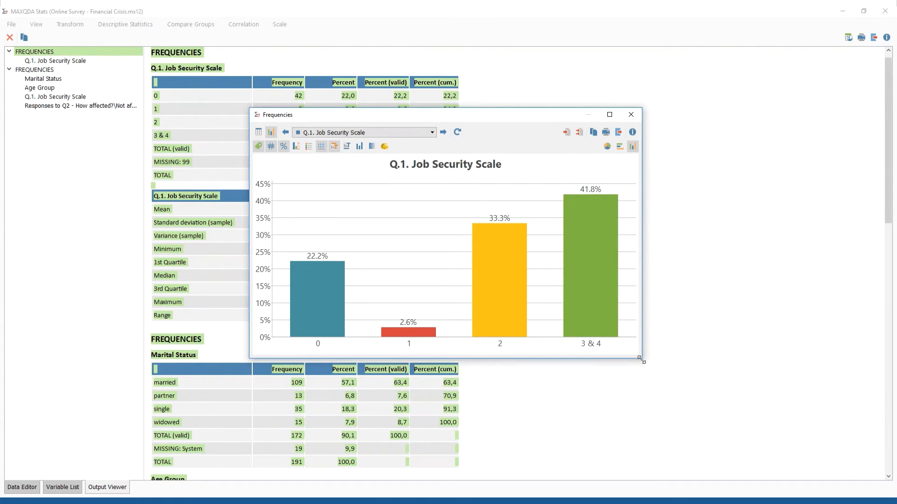
{"action": "left_click", "coordinate": [444, 133]}
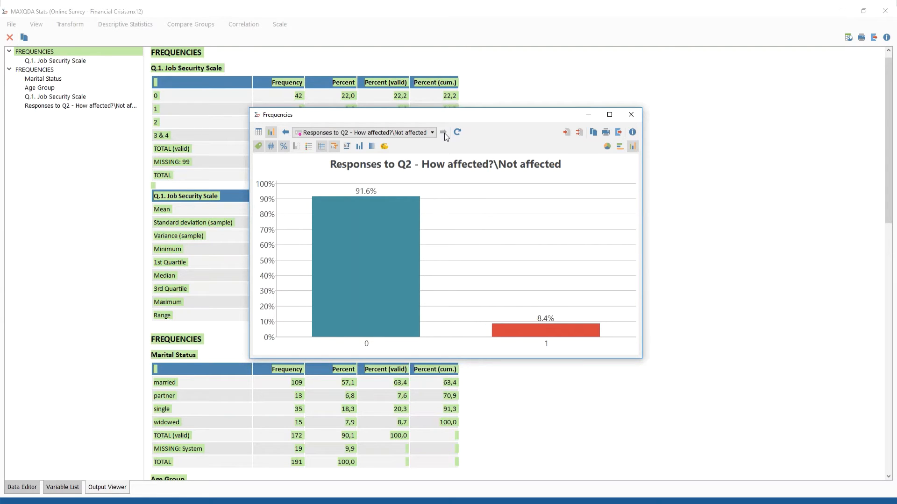
{"action": "left_click", "coordinate": [432, 133]}
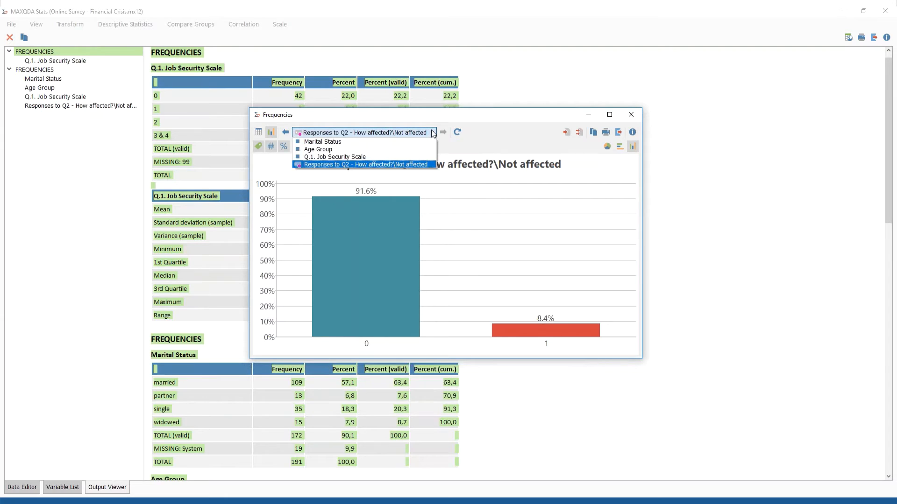
{"action": "left_click", "coordinate": [433, 132]}
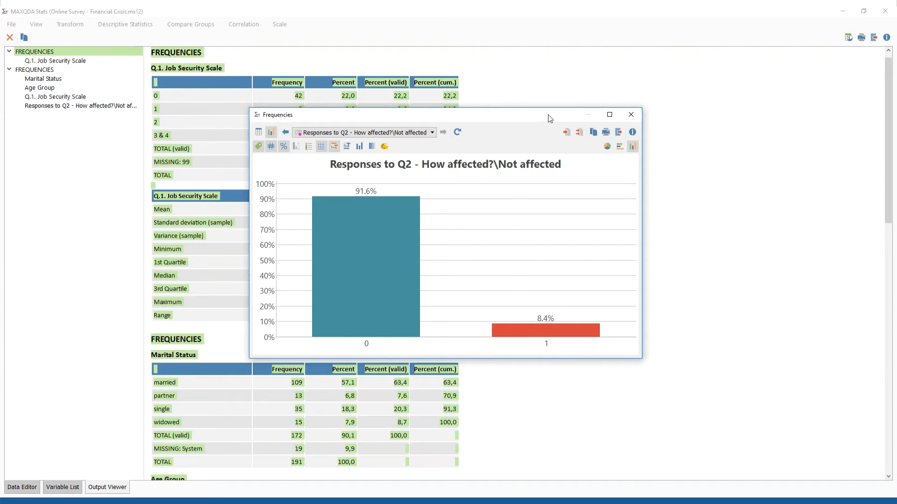
Insert the bar chart of the Not affected code into the Output Viewer and close the frequency results.
{"action": "left_click_drag", "start_coordinate": [547, 114], "coordinate": [767, 77]}
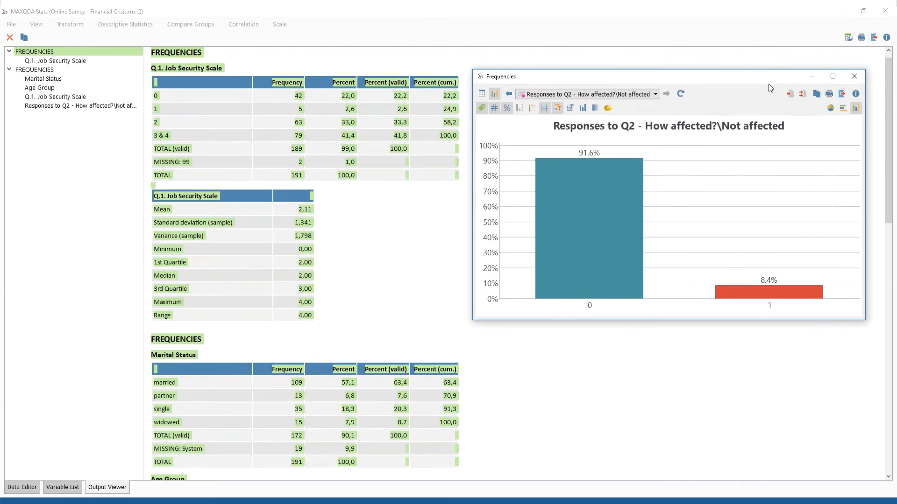
{"action": "left_click", "coordinate": [792, 95]}
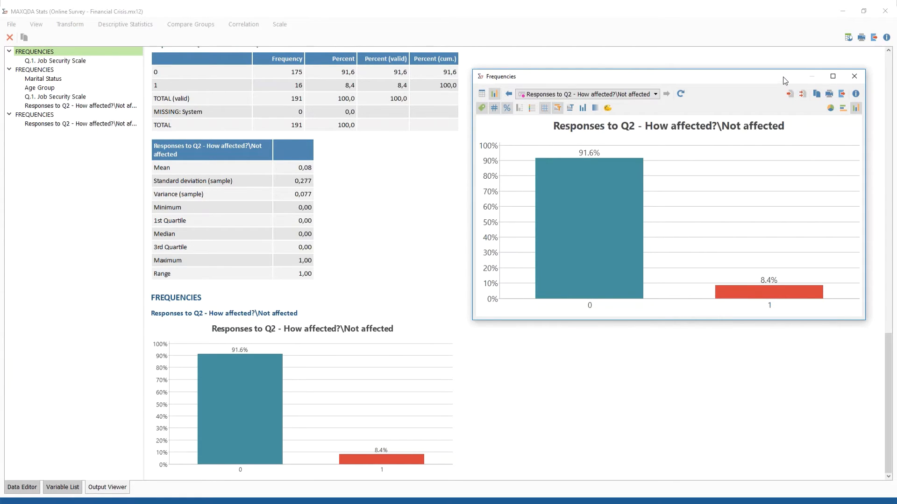
{"action": "left_click_drag", "start_coordinate": [782, 76], "coordinate": [544, 130]}
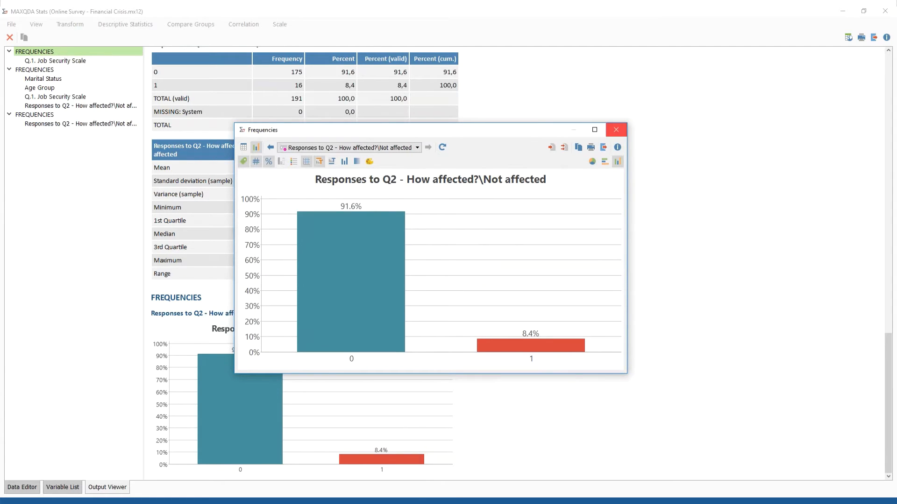
{"action": "left_click", "coordinate": [616, 129]}
Set up descriptive statistics for Q.1. Job Security Scale and Number of coded segments, adding Minimum, Median and Standard error to the selected statistics.
{"action": "left_click", "coordinate": [122, 26]}
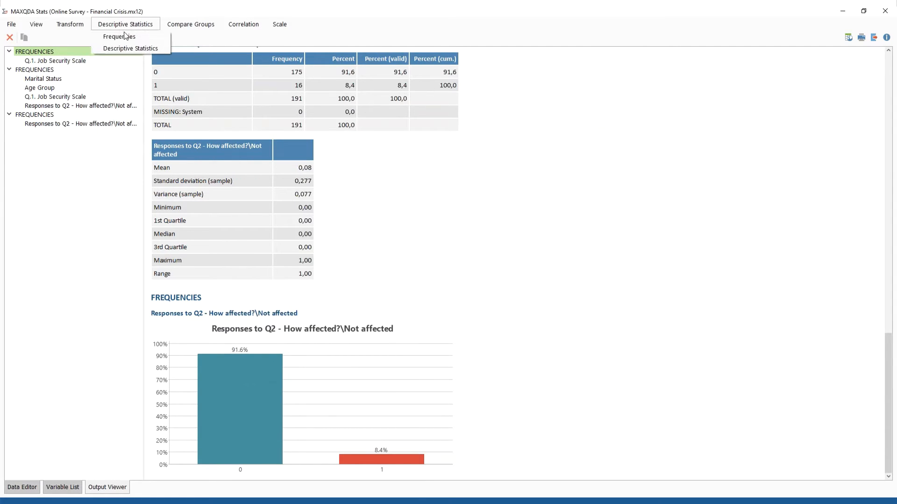
{"action": "left_click", "coordinate": [164, 48]}
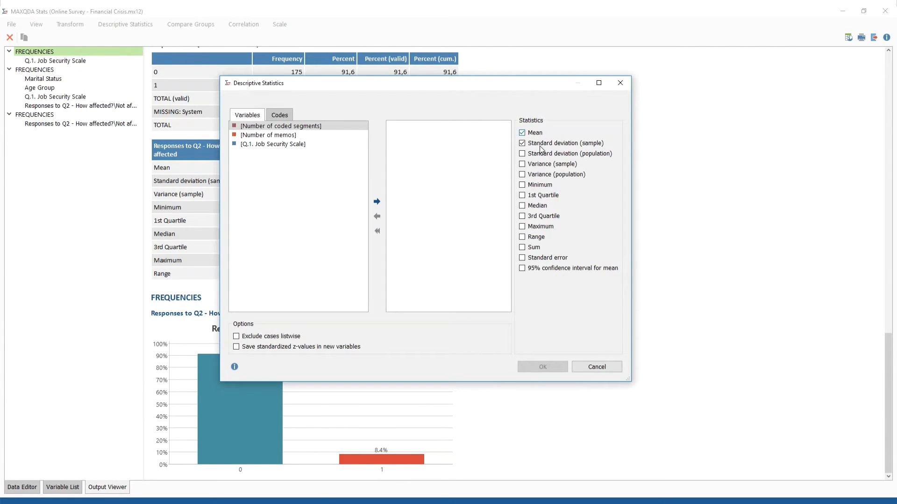
{"action": "left_click", "coordinate": [538, 185]}
{"action": "double_click", "coordinate": [288, 145]}
{"action": "left_click", "coordinate": [289, 127]}
{"action": "double_click", "coordinate": [289, 127]}
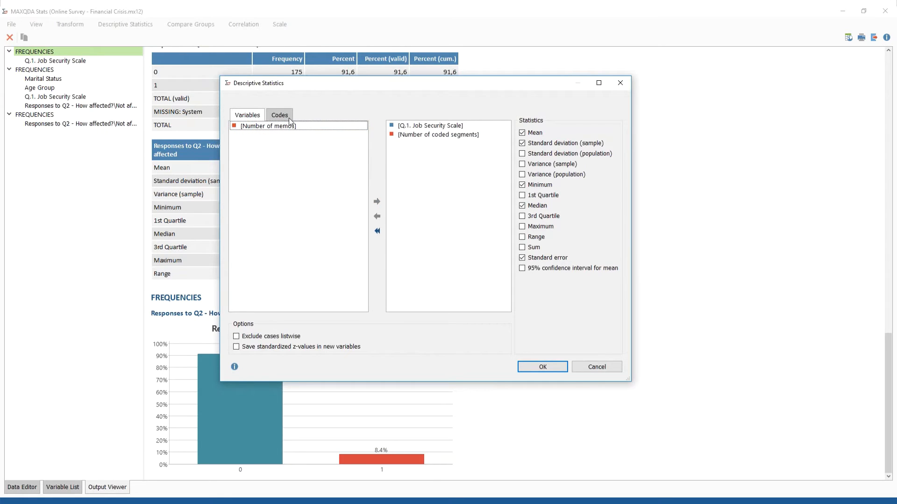
Calculate the descriptive statistics with cases excluded listwise and standardized z-values saved in new variables.
{"action": "left_click", "coordinate": [288, 116]}
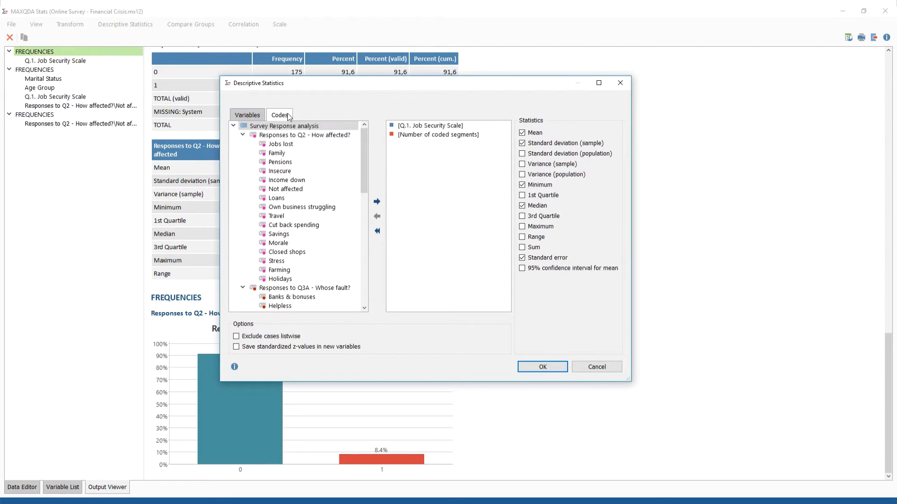
{"action": "left_click", "coordinate": [255, 117]}
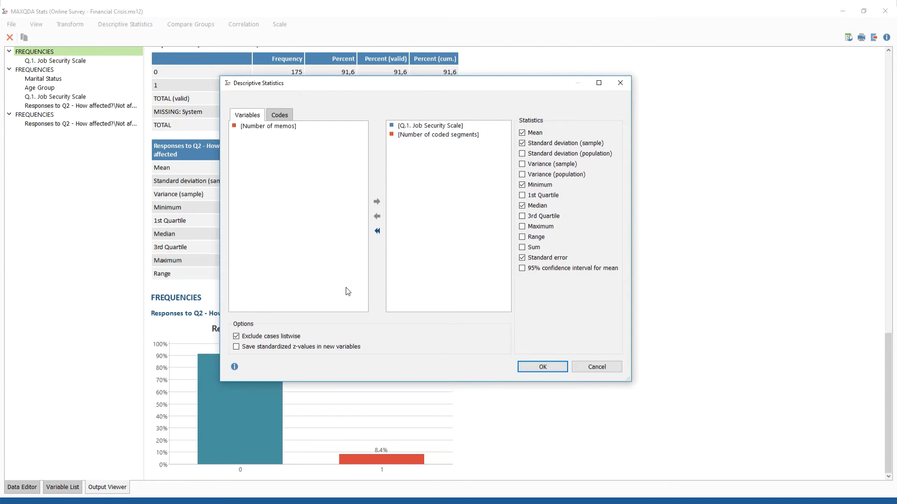
{"action": "left_click", "coordinate": [248, 348]}
{"action": "left_click", "coordinate": [537, 367]}
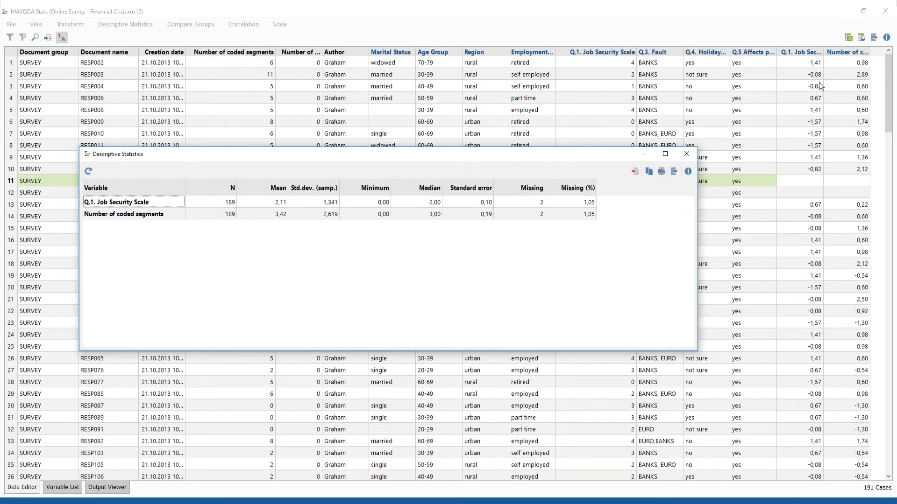
Insert the descriptive statistics table into the Output Viewer and close the results window.
{"action": "left_click", "coordinate": [154, 204]}
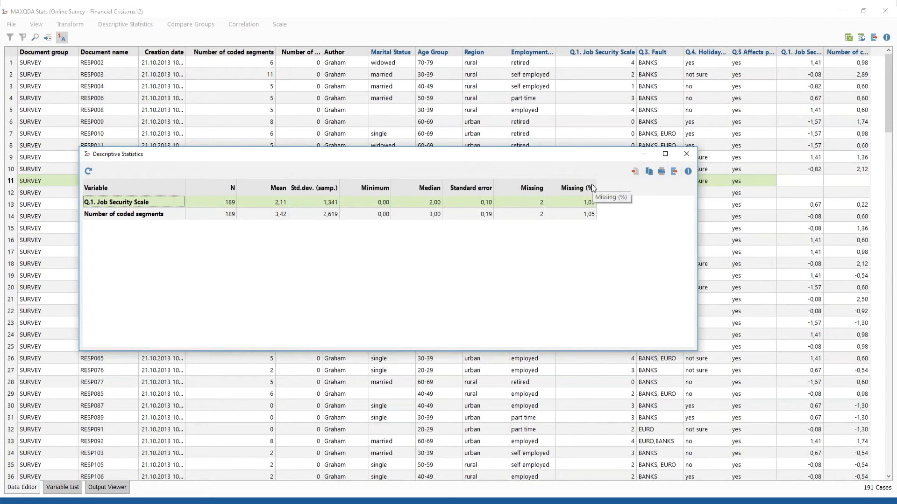
{"action": "left_click", "coordinate": [636, 173]}
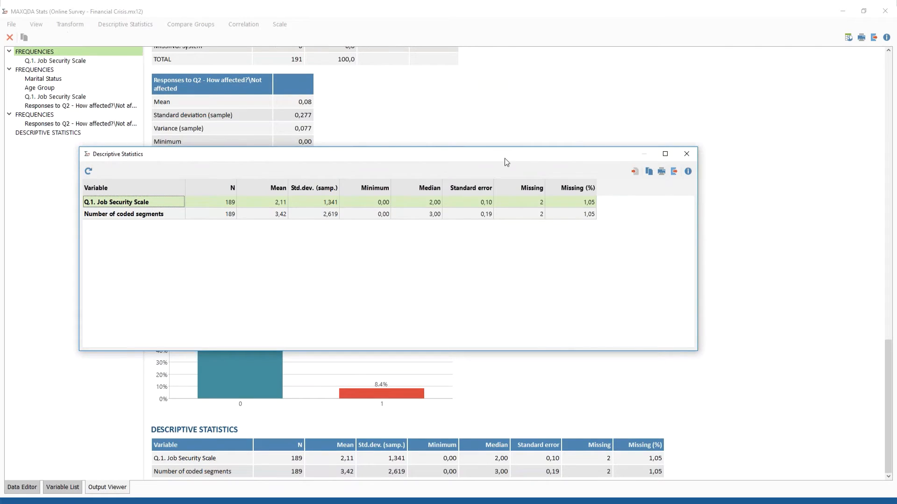
{"action": "left_click_drag", "start_coordinate": [514, 157], "coordinate": [582, 119]}
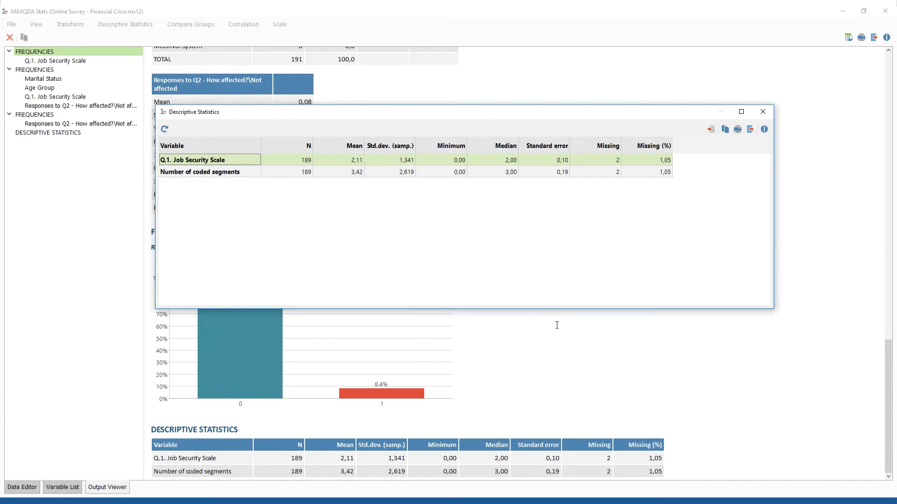
{"action": "left_click", "coordinate": [762, 111]}
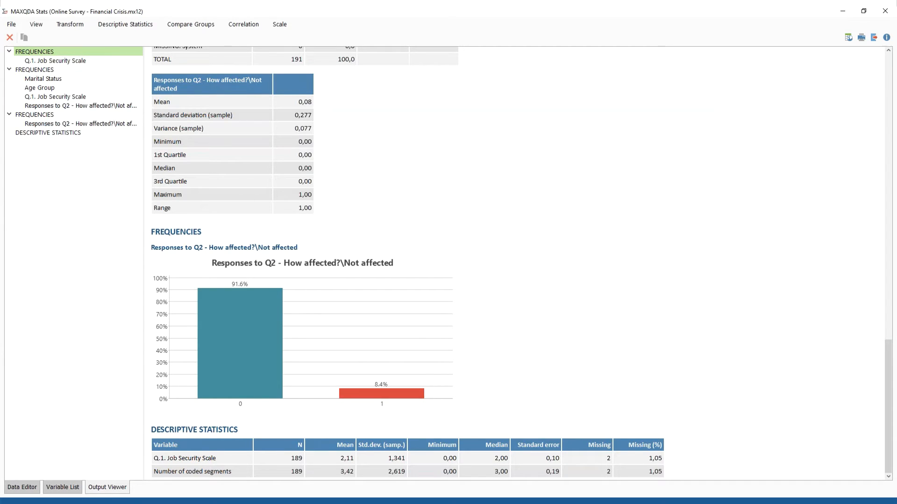
Start a new crosstab and add the Jobs lost code from Responses to Q2 to its rows.
{"action": "left_click", "coordinate": [191, 25]}
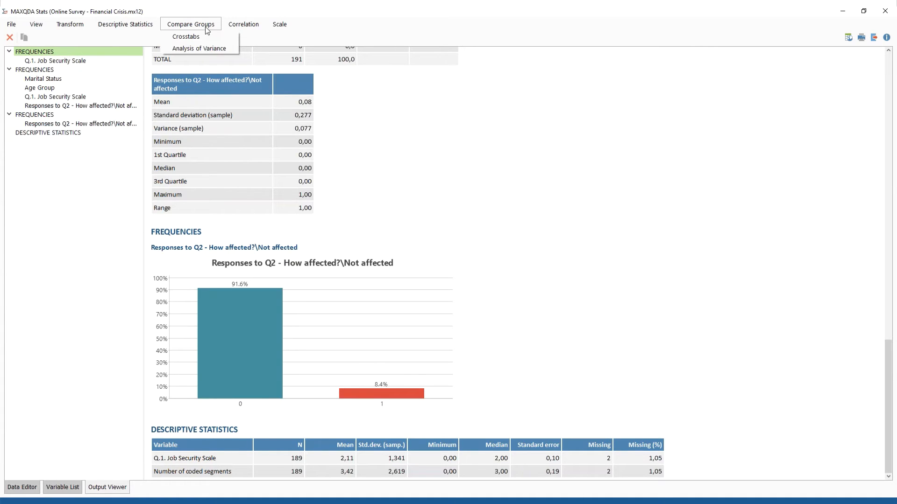
{"action": "left_click", "coordinate": [206, 36]}
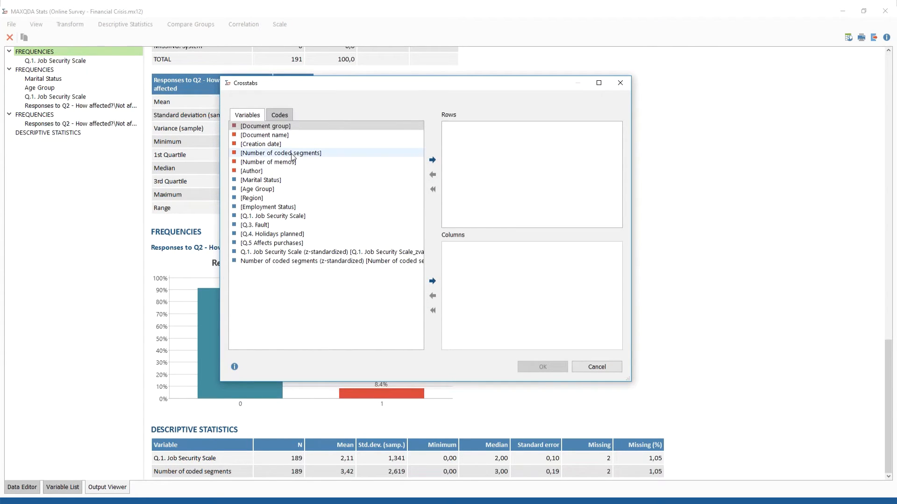
{"action": "left_click", "coordinate": [280, 115]}
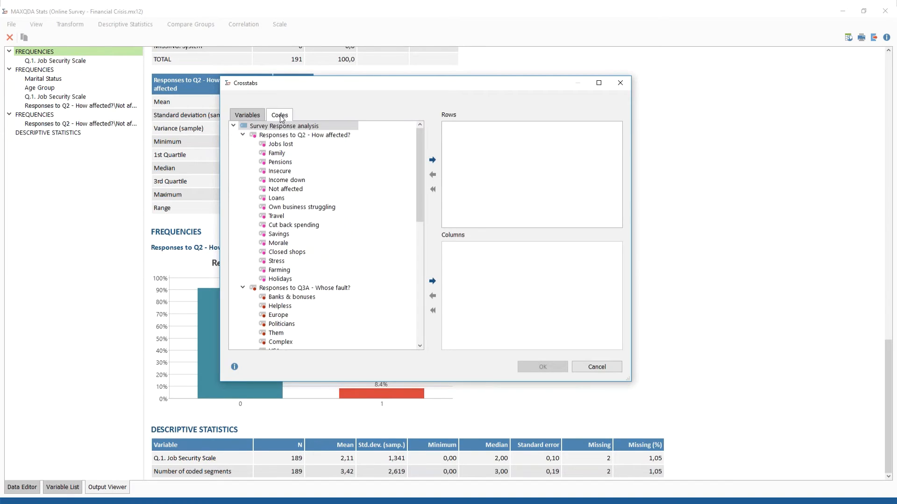
{"action": "left_click", "coordinate": [290, 145]}
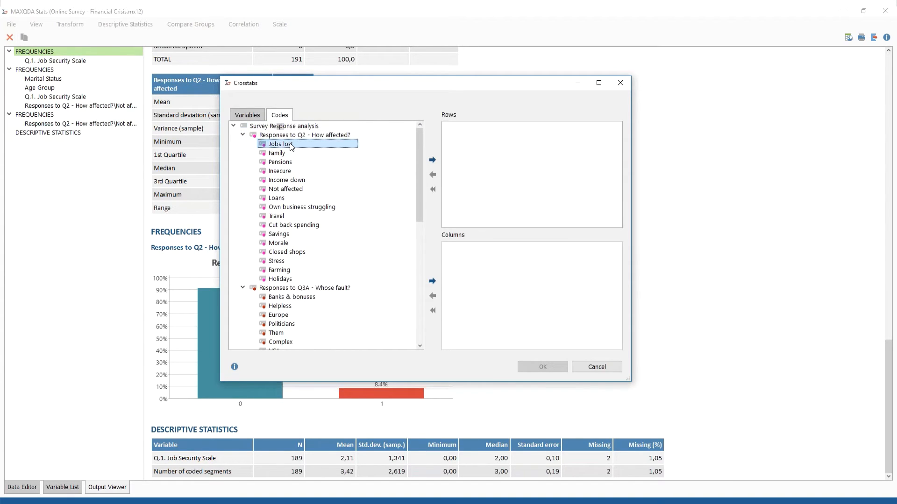
{"action": "left_click_drag", "start_coordinate": [291, 147], "coordinate": [517, 149]}
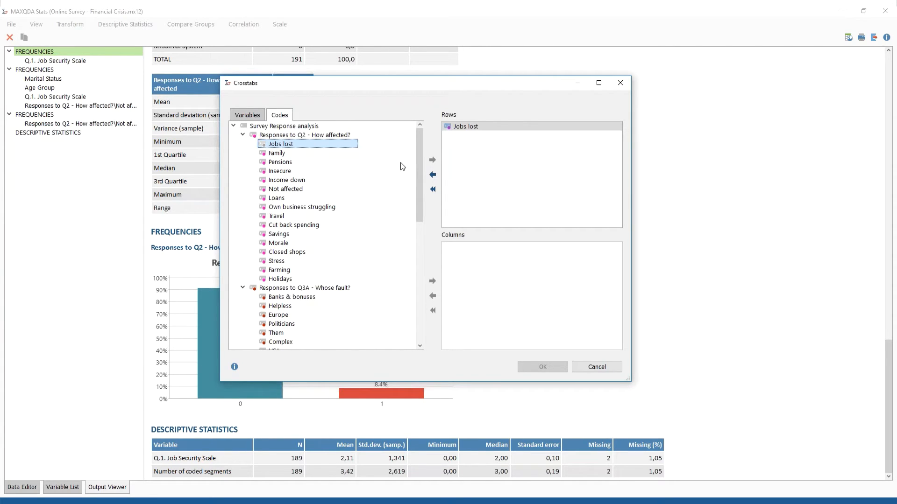
Add the variables Region and Age Group to the crosstab columns and generate the crosstabs.
{"action": "left_click", "coordinate": [242, 117]}
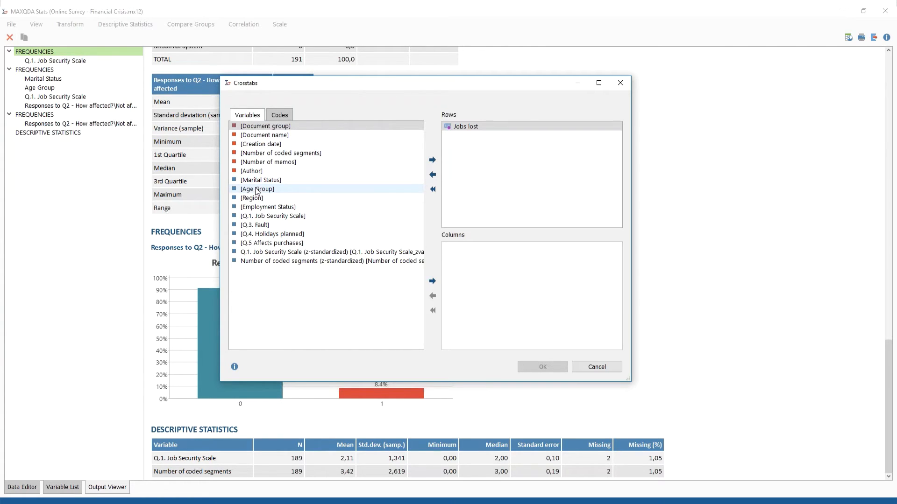
{"action": "left_click_drag", "start_coordinate": [252, 198], "coordinate": [551, 284]}
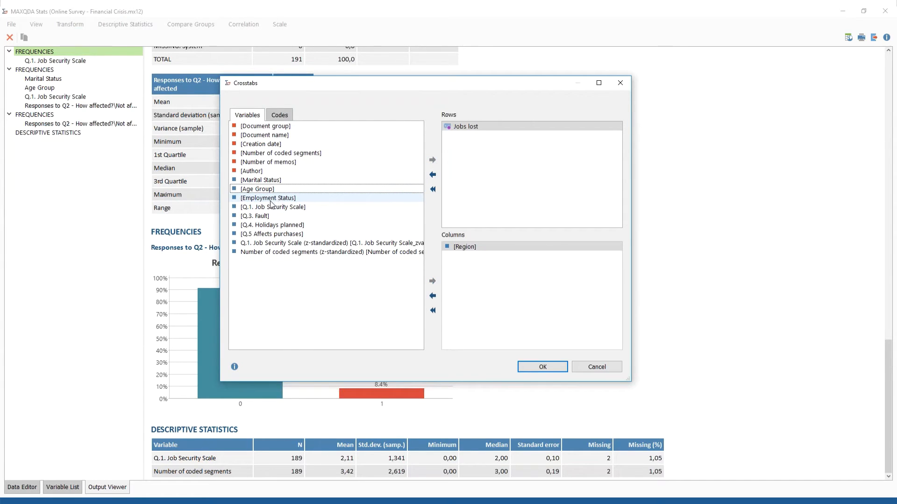
{"action": "left_click_drag", "start_coordinate": [261, 189], "coordinate": [522, 293]}
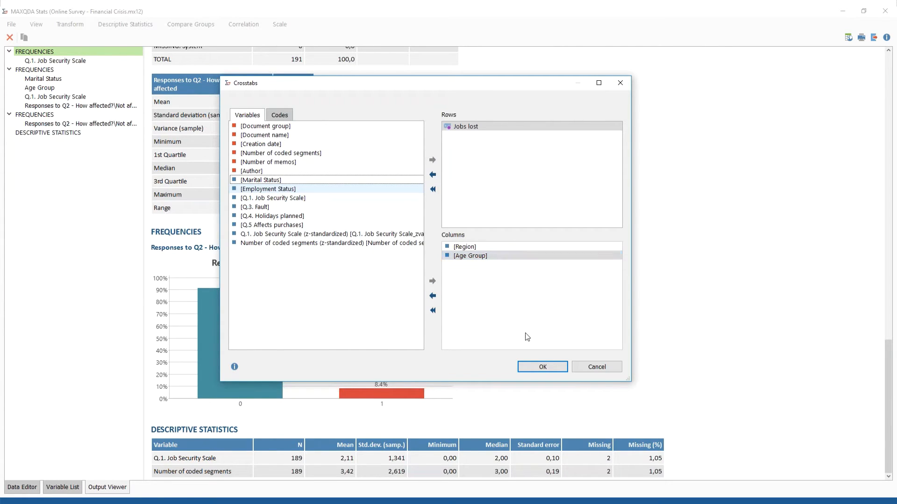
{"action": "left_click", "coordinate": [542, 367]}
Widen the label column of the Jobs lost by Region crosstab and show column percentages alongside the absolute frequencies.
{"action": "left_click_drag", "start_coordinate": [434, 235], "coordinate": [471, 199]}
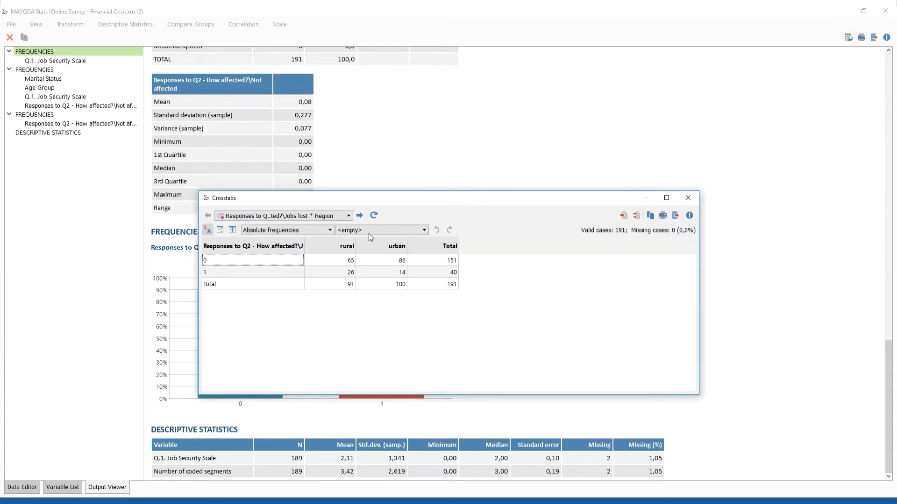
{"action": "left_click_drag", "start_coordinate": [304, 247], "coordinate": [335, 246]}
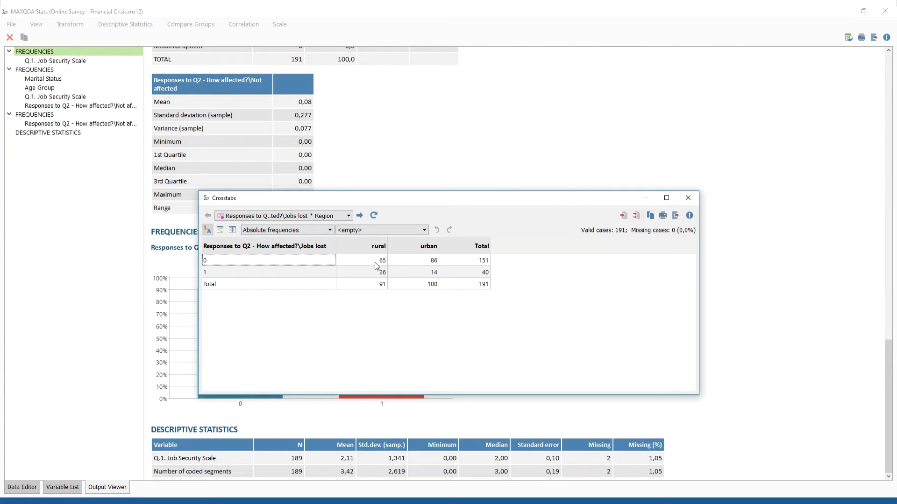
{"action": "left_click", "coordinate": [417, 231]}
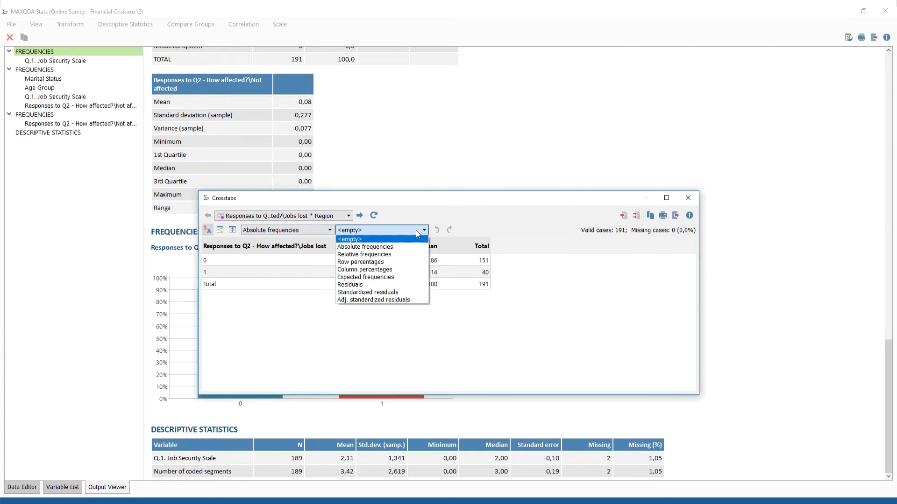
{"action": "left_click", "coordinate": [413, 270]}
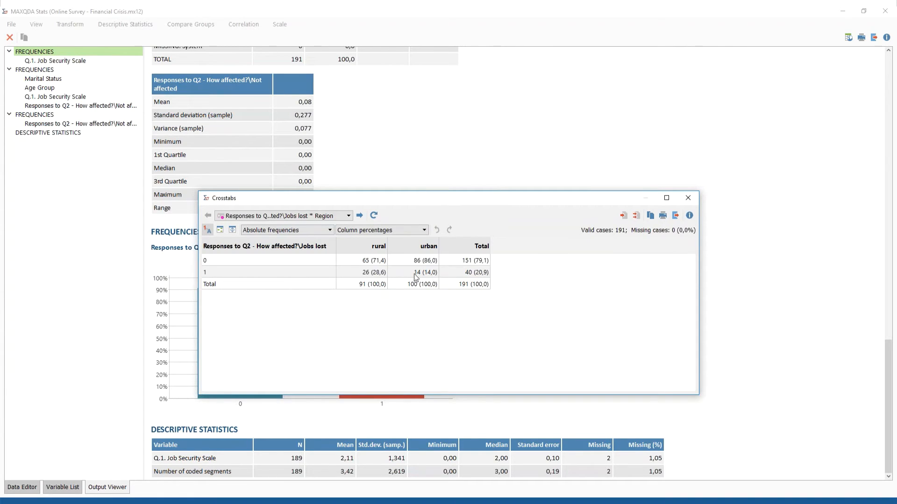
Examine the association measures for the Jobs lost by Region crosstab and close them.
{"action": "left_click", "coordinate": [233, 230]}
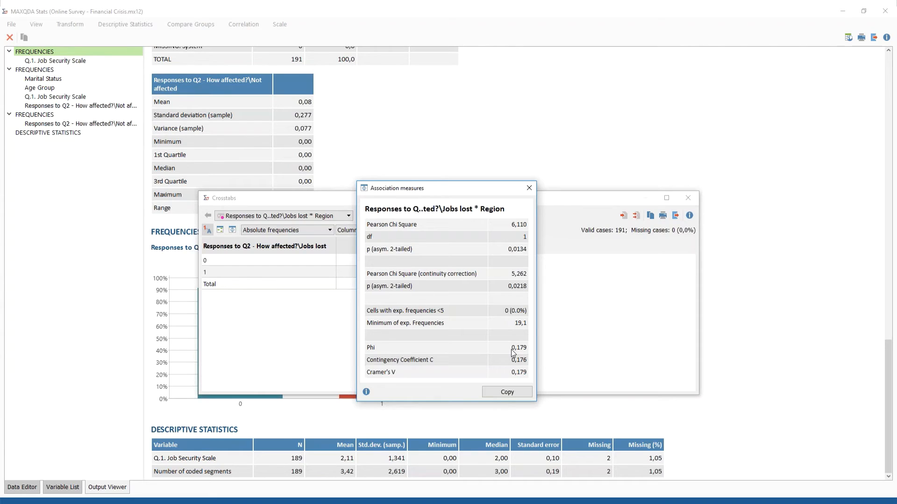
{"action": "left_click", "coordinate": [529, 189]}
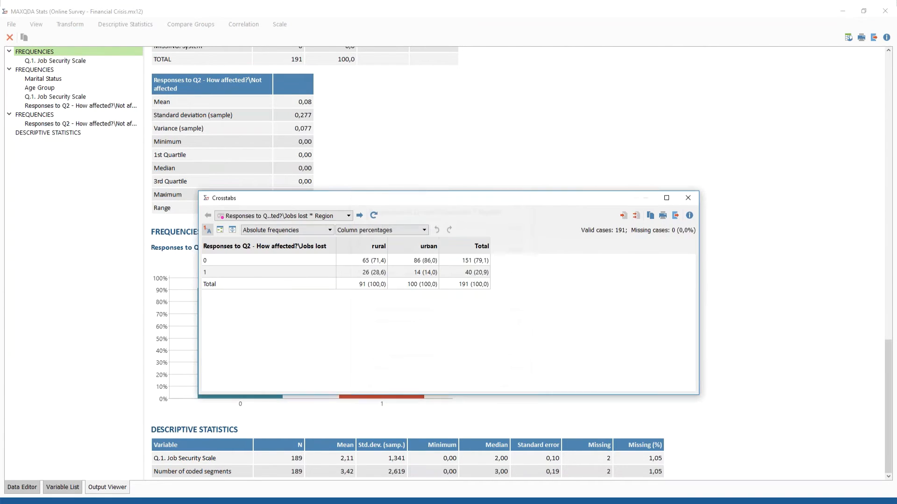
Switch to the Jobs lost by Age Group crosstab, widen the window to fit all columns and turn on cell highlighting.
{"action": "left_click", "coordinate": [359, 215]}
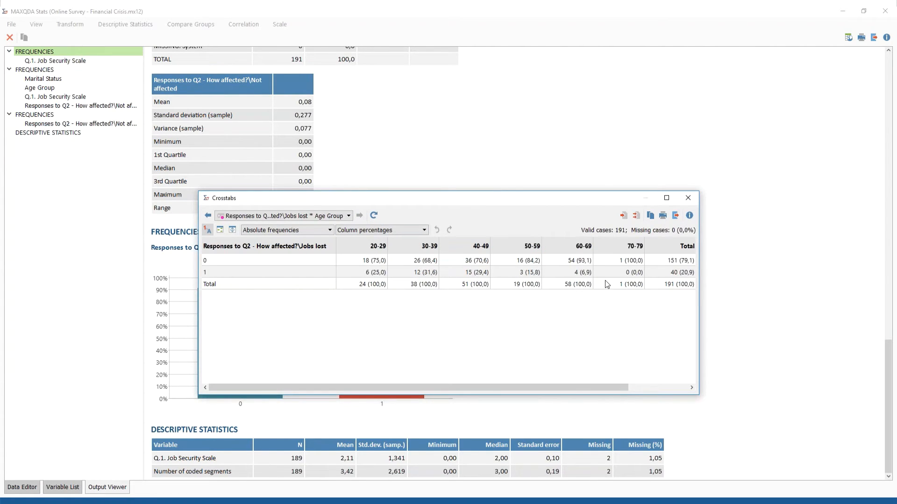
{"action": "left_click_drag", "start_coordinate": [699, 282], "coordinate": [726, 281]}
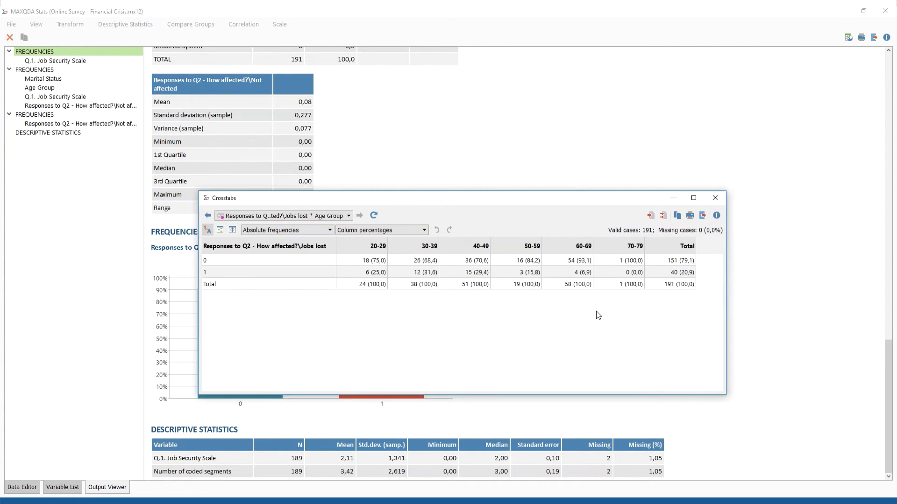
{"action": "left_click", "coordinate": [219, 231]}
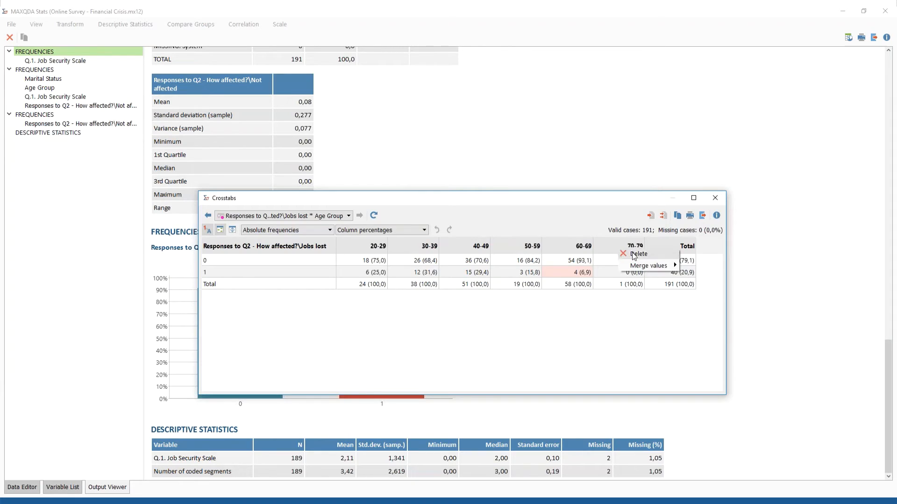
Delete the 70-79 age group column from the crosstab, trying out undo and redo on the deletion.
{"action": "left_click", "coordinate": [656, 254]}
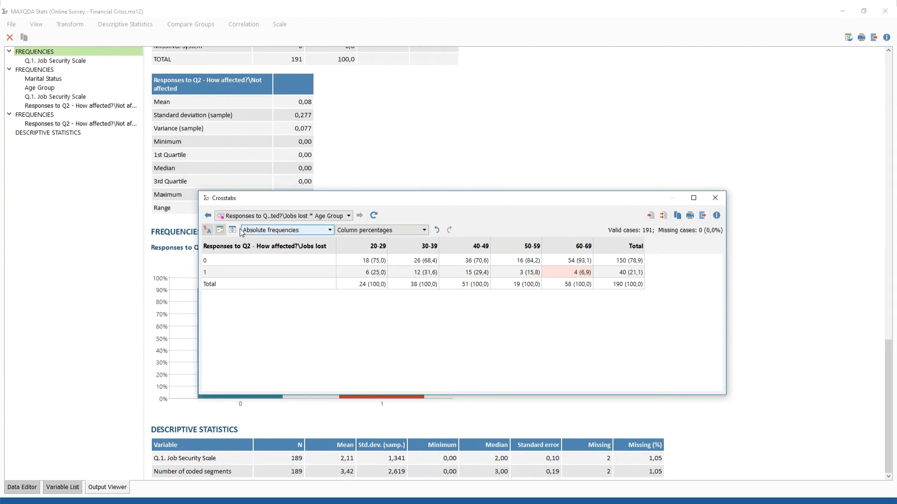
{"action": "left_click", "coordinate": [438, 229]}
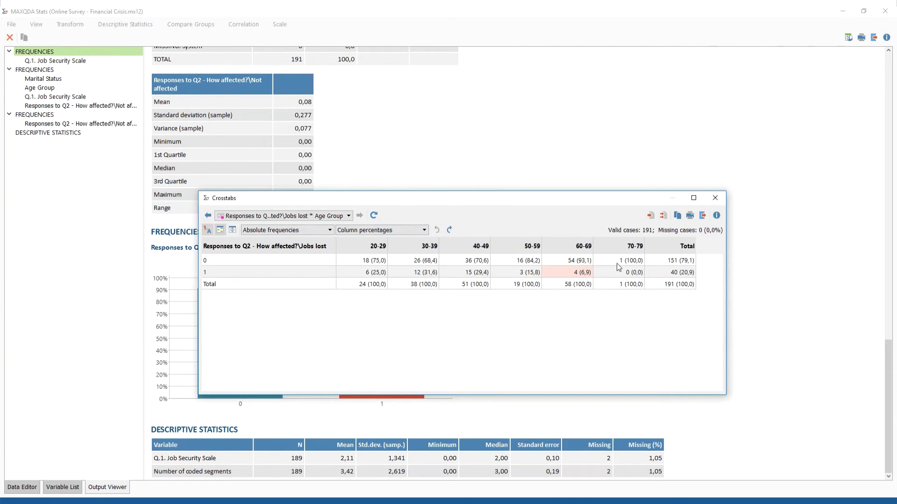
{"action": "left_click", "coordinate": [449, 229]}
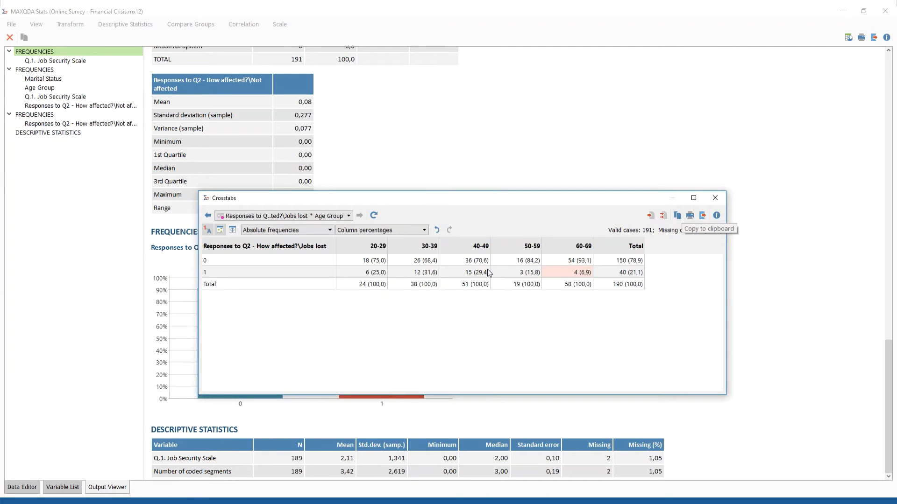
Save the respondents aged 60-69 who reported lost jobs (value 1) as a document set.
{"action": "right_click", "coordinate": [576, 274]}
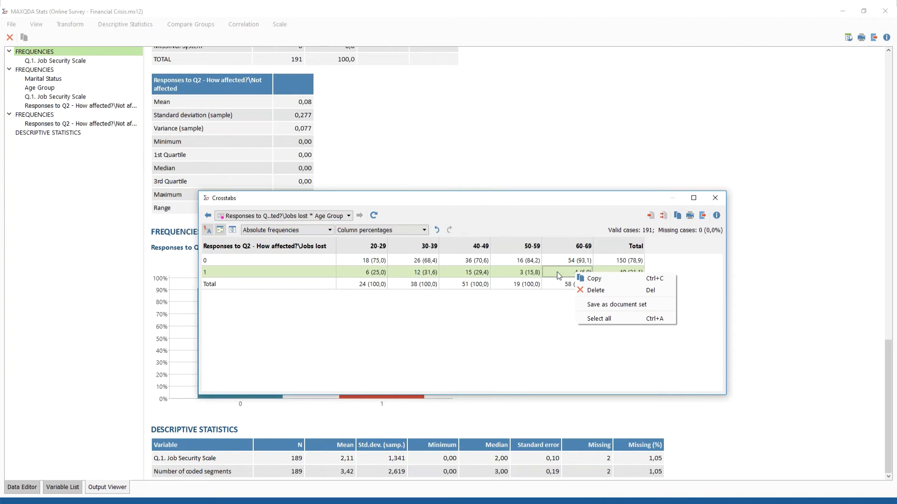
{"action": "left_click", "coordinate": [650, 306]}
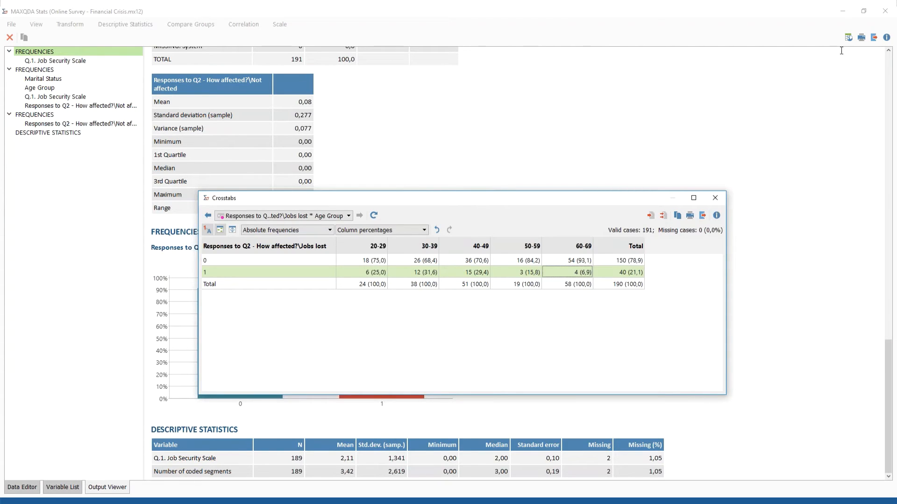
Quit MAXQDA Stats, creating the document set and inserting new document variables without updating the existing ones.
{"action": "left_click", "coordinate": [888, 9]}
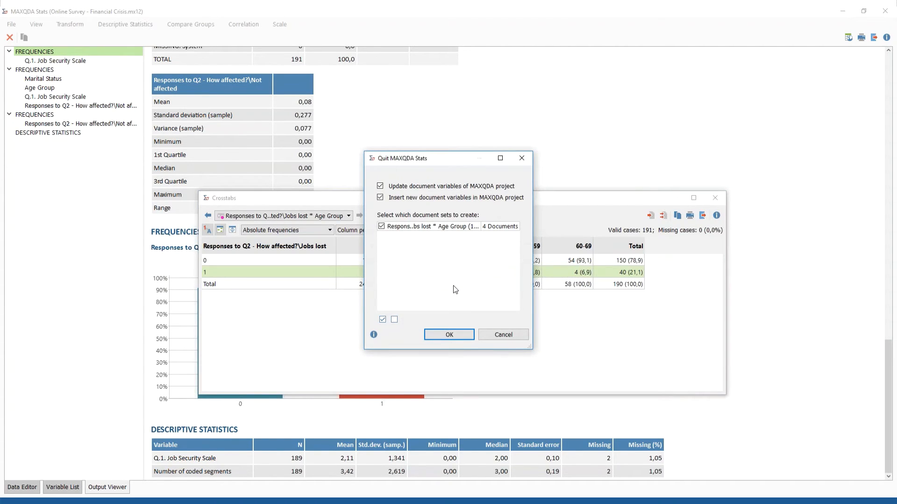
{"action": "left_click_drag", "start_coordinate": [533, 271], "coordinate": [572, 271]}
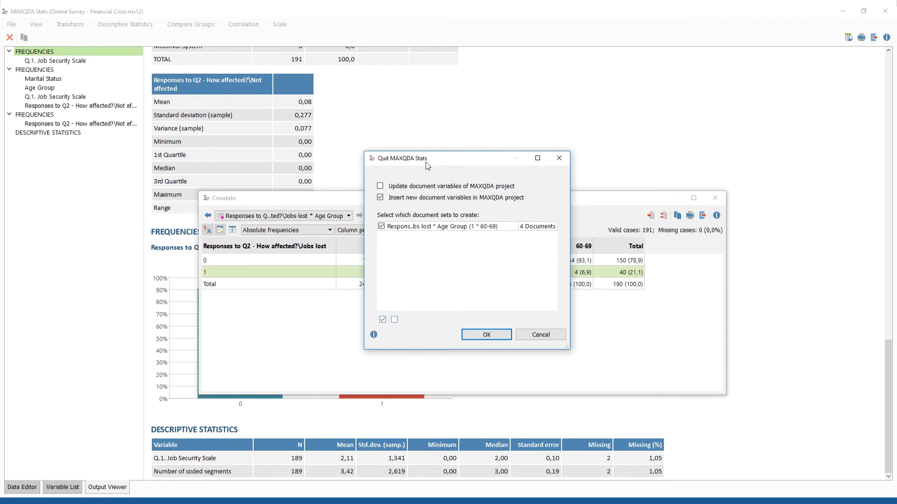
{"action": "left_click_drag", "start_coordinate": [427, 162], "coordinate": [366, 183]}
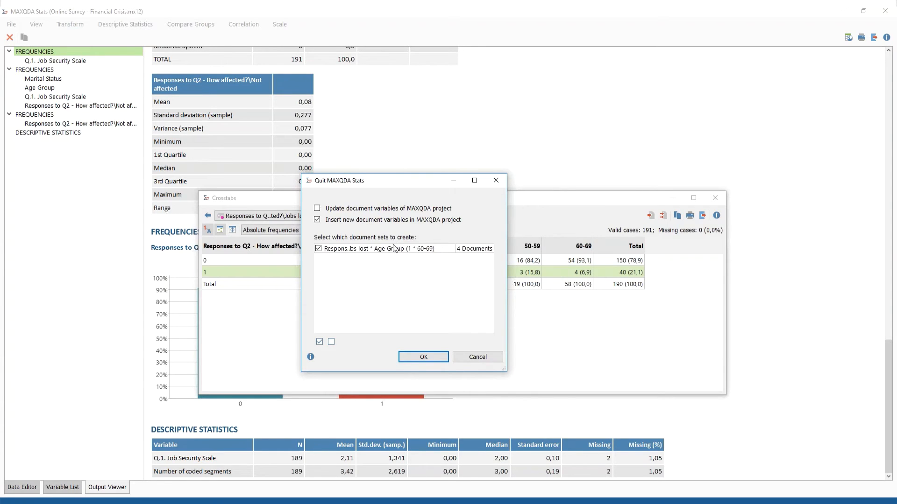
{"action": "left_click", "coordinate": [435, 359]}
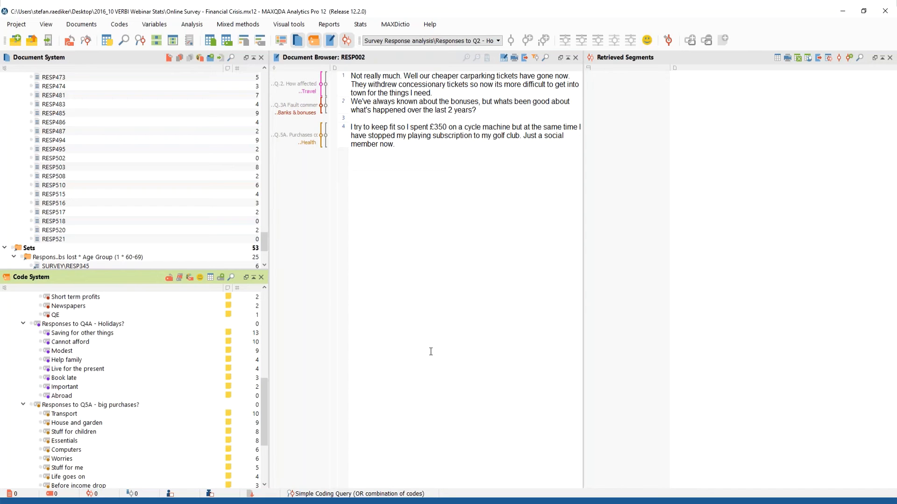
Locate the Jobs lost by Age Group (1 * 60-69) set in the Document System and open its document RESP345.
{"action": "left_click", "coordinate": [266, 262]}
{"action": "left_click", "coordinate": [265, 263]}
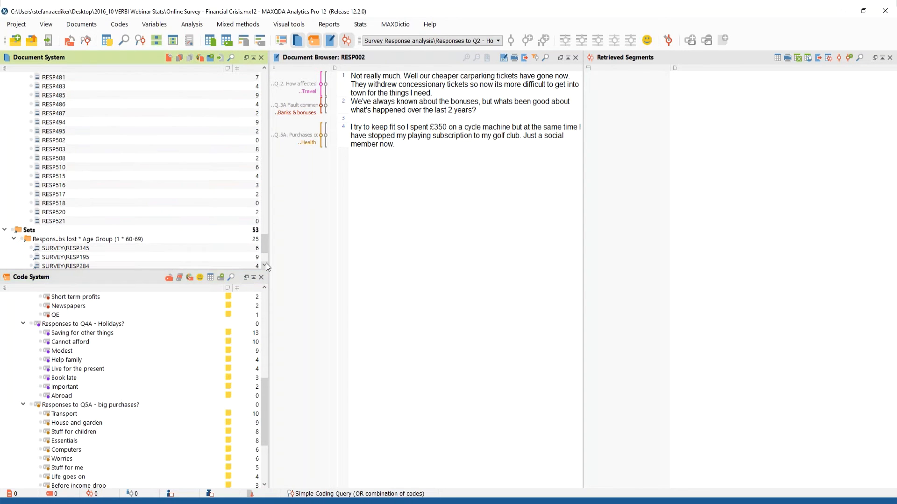
{"action": "left_click", "coordinate": [266, 263]}
{"action": "left_click", "coordinate": [265, 263]}
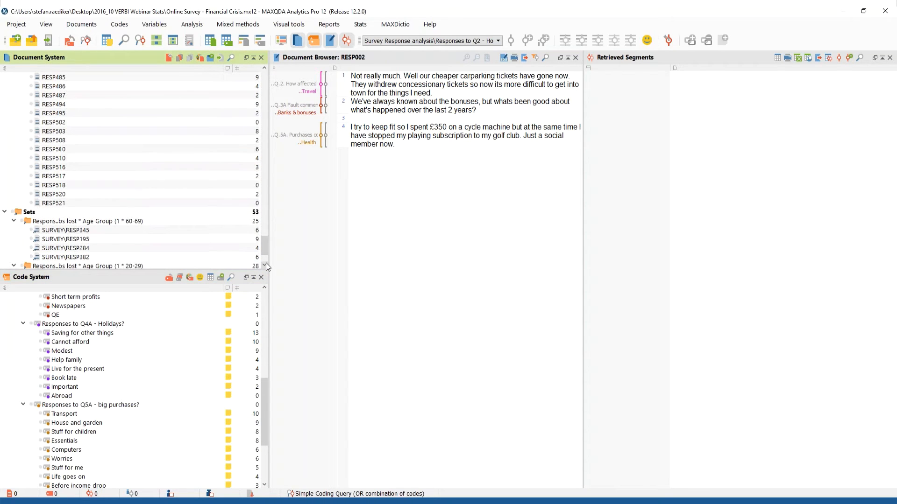
{"action": "left_click", "coordinate": [265, 68]}
{"action": "left_click", "coordinate": [121, 230]}
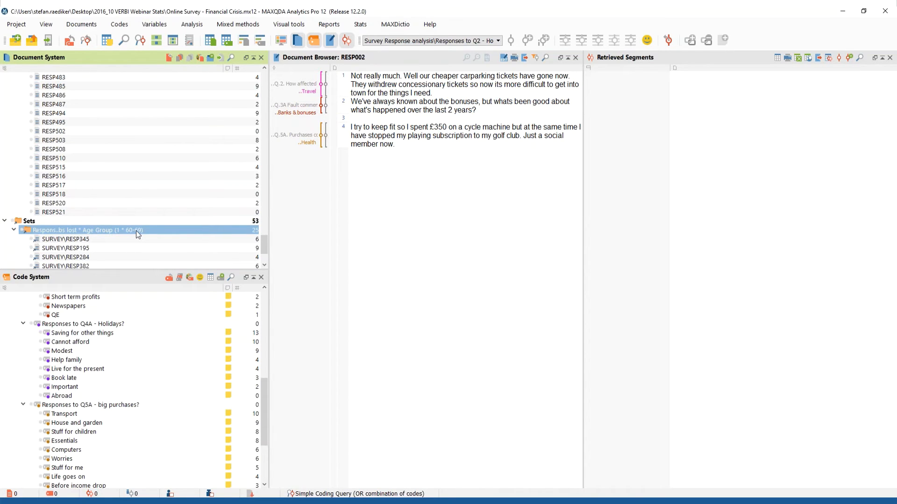
{"action": "left_click", "coordinate": [72, 239]}
{"action": "double_click", "coordinate": [72, 239]}
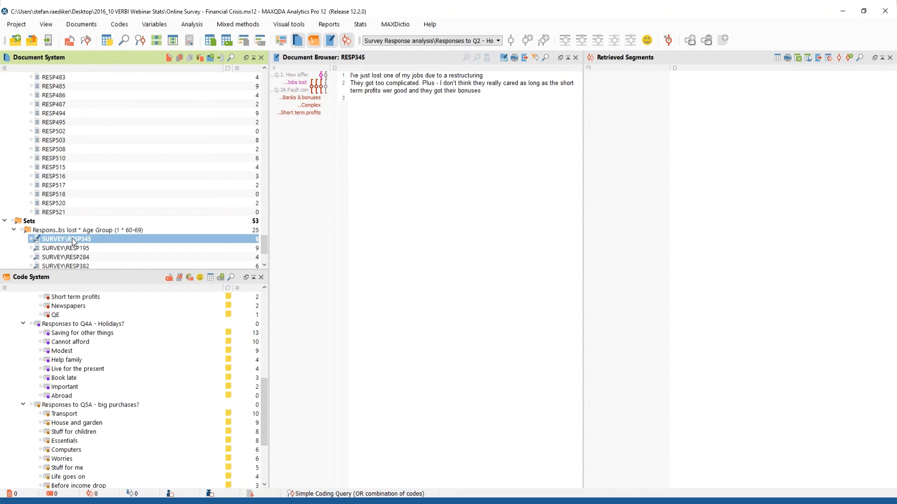
Start Stats with all documents and run a one-way ANOVA with Q.1. Job Security Scale as dependent variable and Age Group as factor.
{"action": "left_click", "coordinate": [360, 25]}
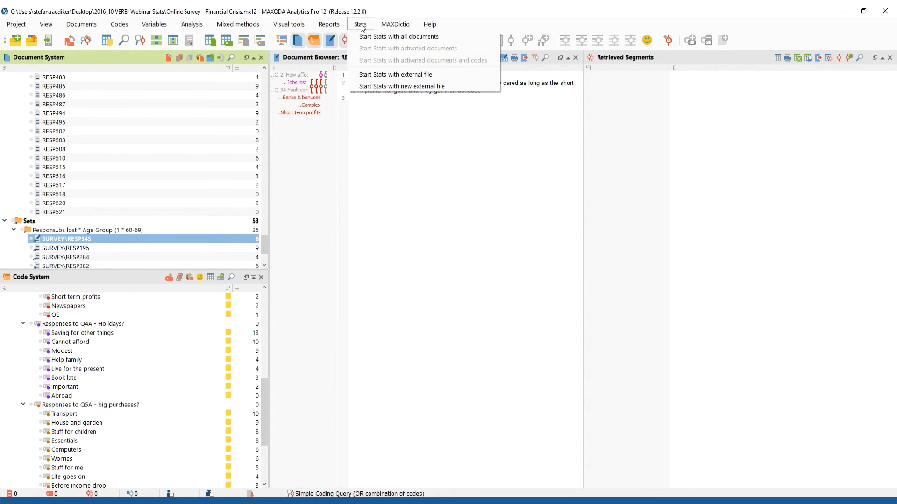
{"action": "left_click", "coordinate": [372, 38]}
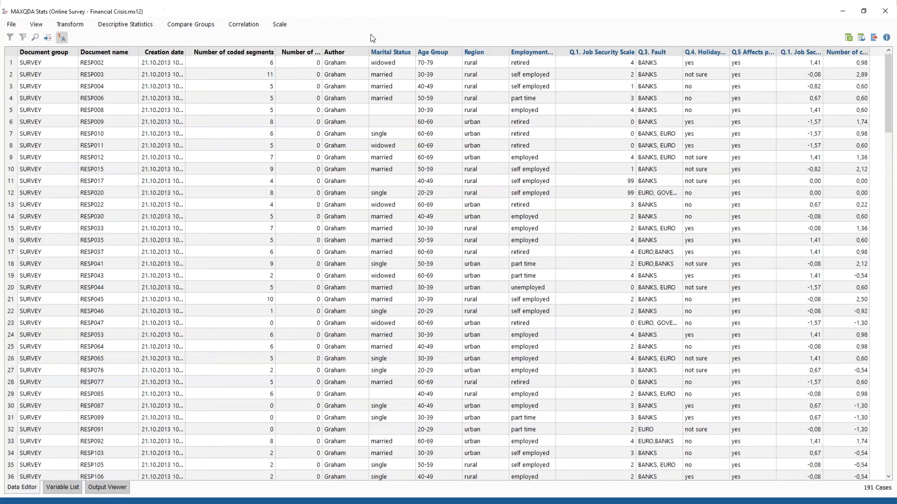
{"action": "left_click", "coordinate": [193, 25]}
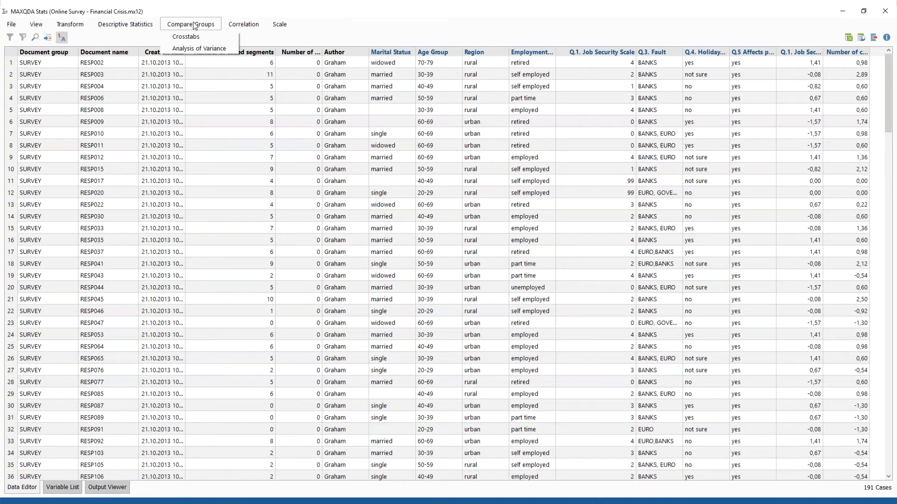
{"action": "left_click", "coordinate": [204, 47]}
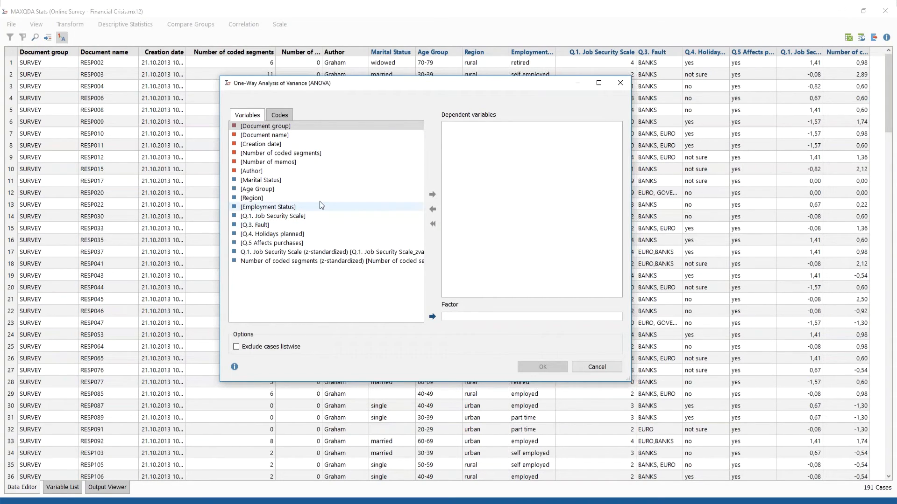
{"action": "left_click_drag", "start_coordinate": [295, 218], "coordinate": [546, 185]}
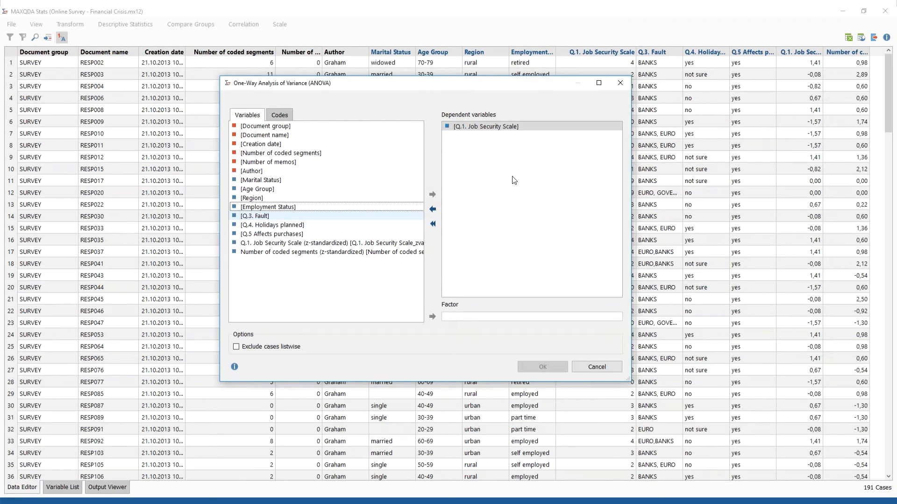
{"action": "left_click", "coordinate": [281, 189]}
{"action": "left_click_drag", "start_coordinate": [483, 317], "coordinate": [483, 318]}
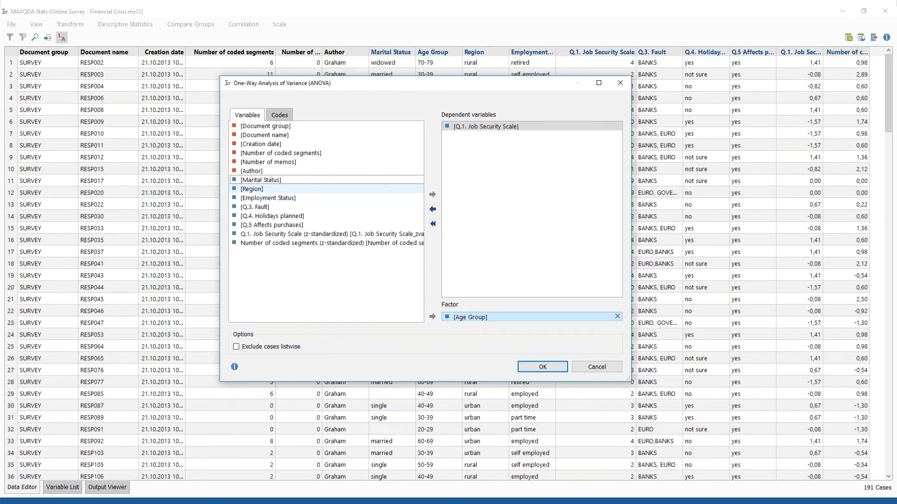
{"action": "left_click", "coordinate": [548, 365]}
{"action": "left_click_drag", "start_coordinate": [435, 248], "coordinate": [442, 196]}
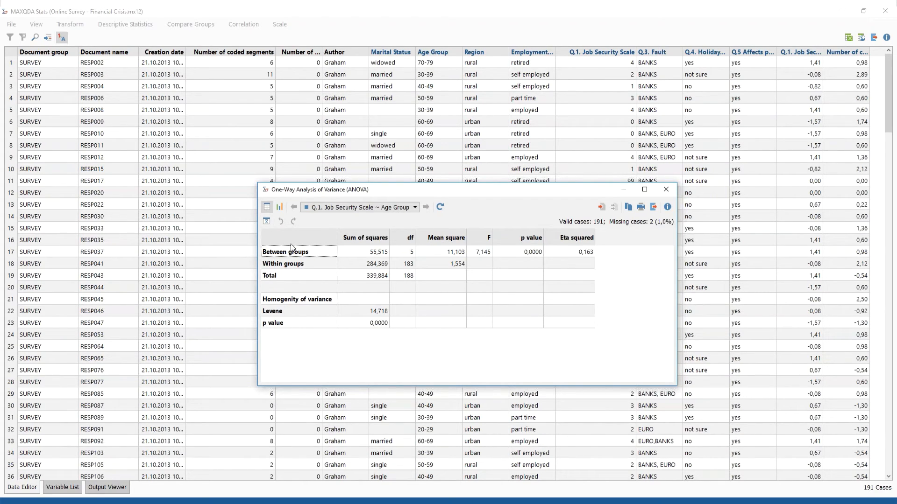
Examine the ANOVA's descriptive statistics for each age group, especially the 60-69 and 70-79 rows, and close them.
{"action": "left_click", "coordinate": [267, 221]}
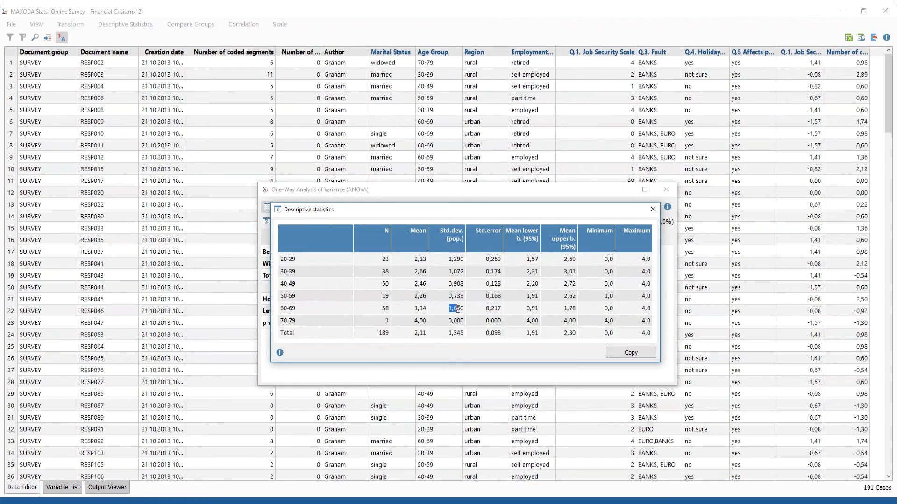
{"action": "left_click_drag", "start_coordinate": [448, 309], "coordinate": [463, 309]}
{"action": "left_click_drag", "start_coordinate": [281, 308], "coordinate": [306, 311]}
{"action": "left_click_drag", "start_coordinate": [297, 321], "coordinate": [278, 322]}
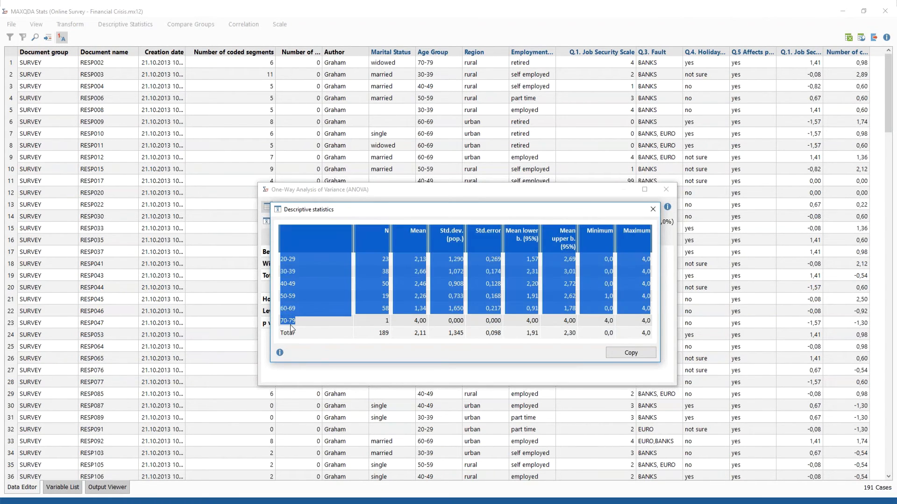
{"action": "left_click", "coordinate": [293, 325]}
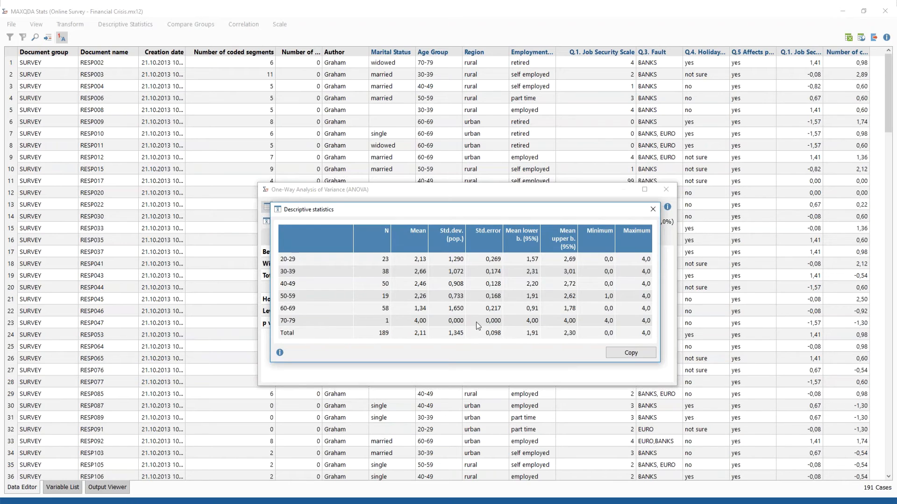
{"action": "left_click", "coordinate": [653, 209]}
Display the Variable List, move the ANOVA results clear of the variables and select Q.1. Job Security Scale.
{"action": "left_click", "coordinate": [61, 487]}
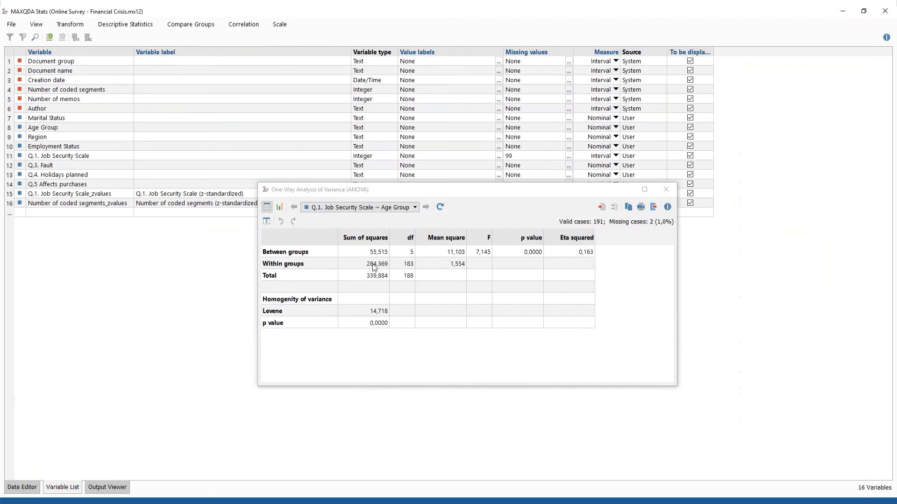
{"action": "left_click_drag", "start_coordinate": [432, 191], "coordinate": [404, 246]}
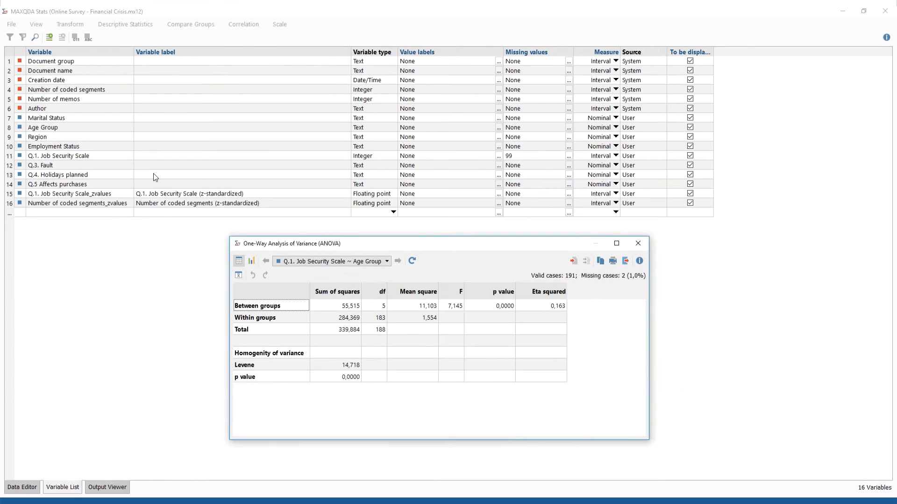
{"action": "left_click", "coordinate": [86, 155]}
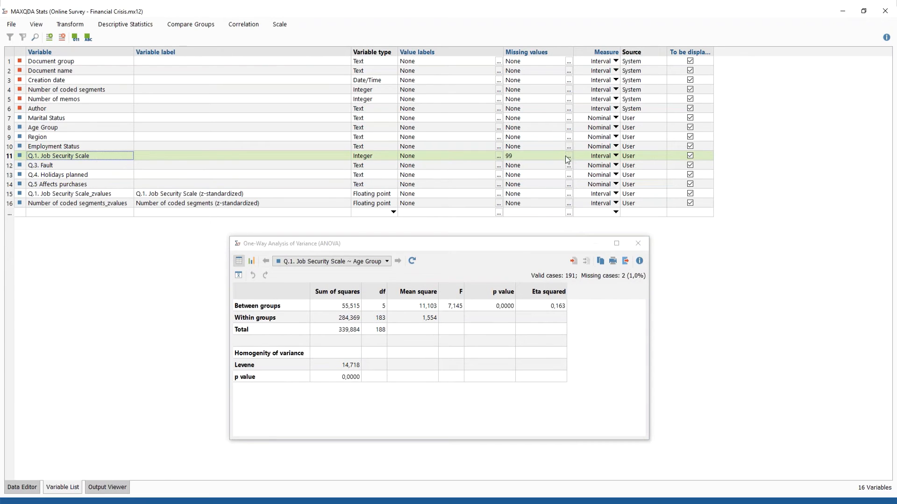
Define 60-69 and 70-79 as missing values for the Age Group variable.
{"action": "left_click", "coordinate": [156, 130]}
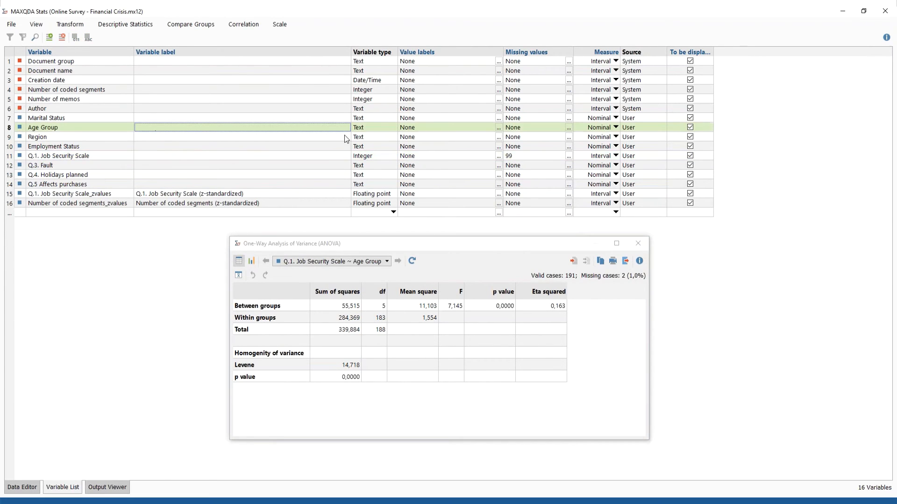
{"action": "left_click", "coordinate": [568, 130]}
{"action": "left_click", "coordinate": [569, 130]}
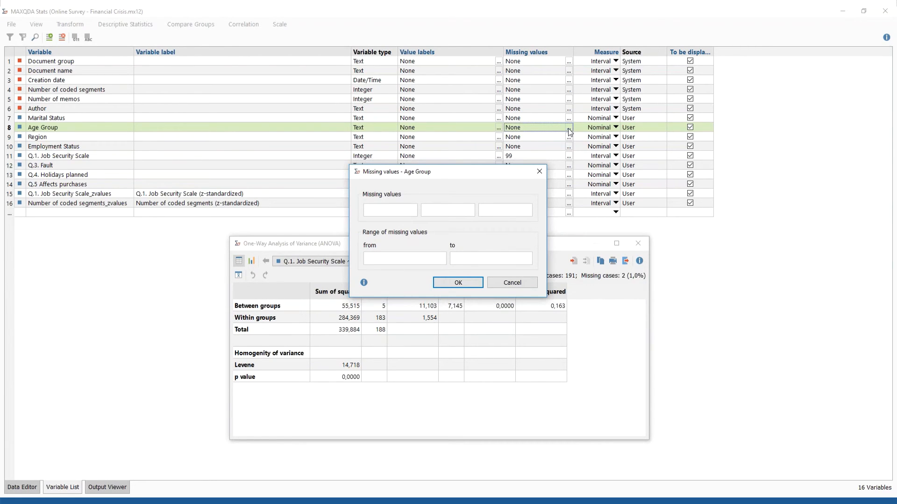
{"action": "type", "text": "60-69"}
{"action": "key", "text": "Tab"}
{"action": "type", "text": "70-79"}
{"action": "left_click", "coordinate": [466, 282]}
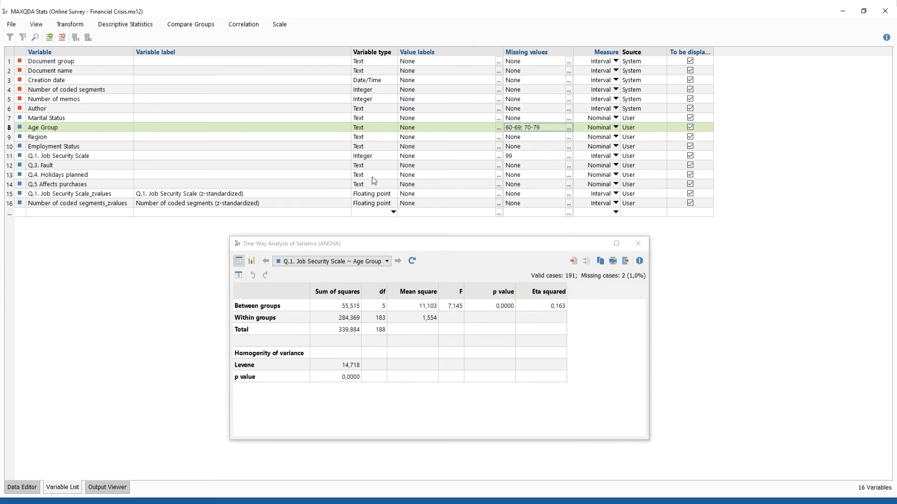
Rerun the one-way ANOVA with Q.1. Job Security Scale as dependent variable and Age Group as factor.
{"action": "left_click", "coordinate": [412, 260]}
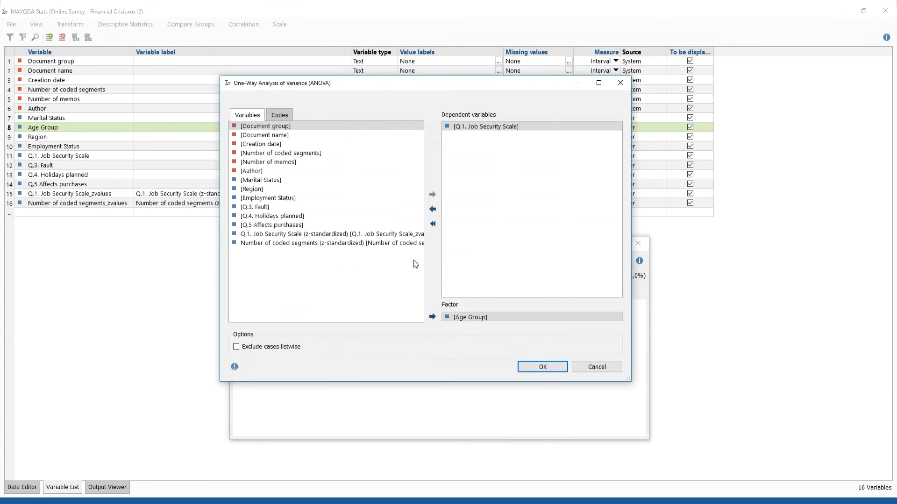
{"action": "left_click_drag", "start_coordinate": [418, 87], "coordinate": [423, 118]}
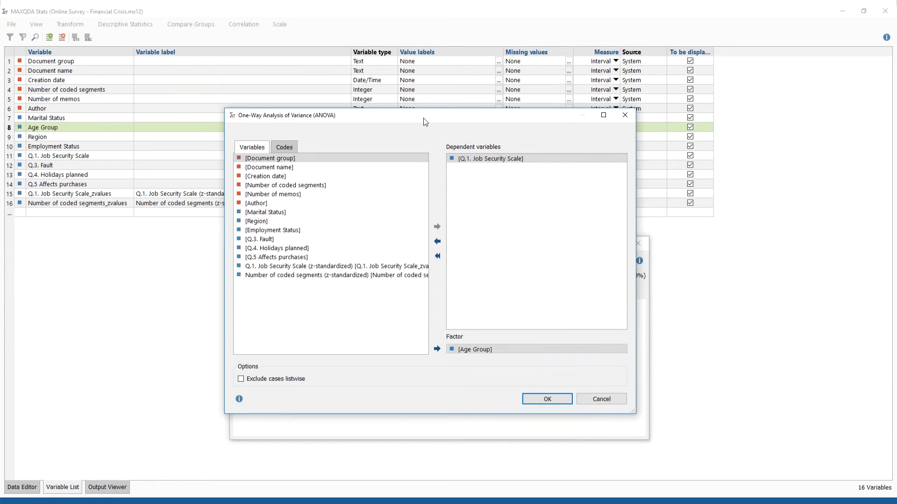
{"action": "left_click", "coordinate": [542, 399]}
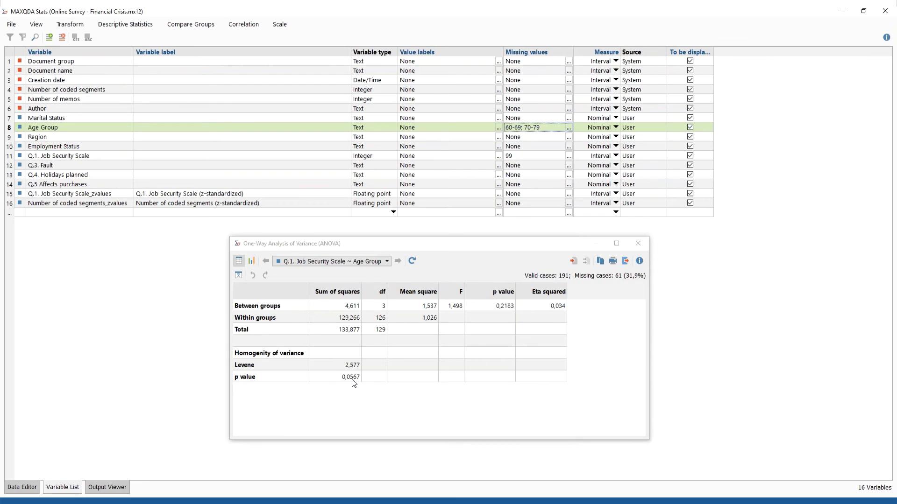
Check the between-groups p value in the updated ANOVA table and close the results.
{"action": "left_click", "coordinate": [494, 308]}
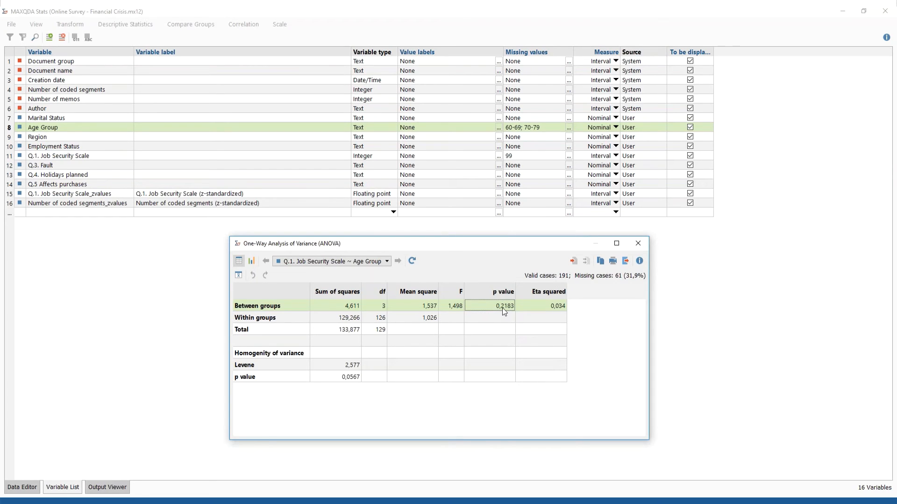
{"action": "key", "text": "Down"}
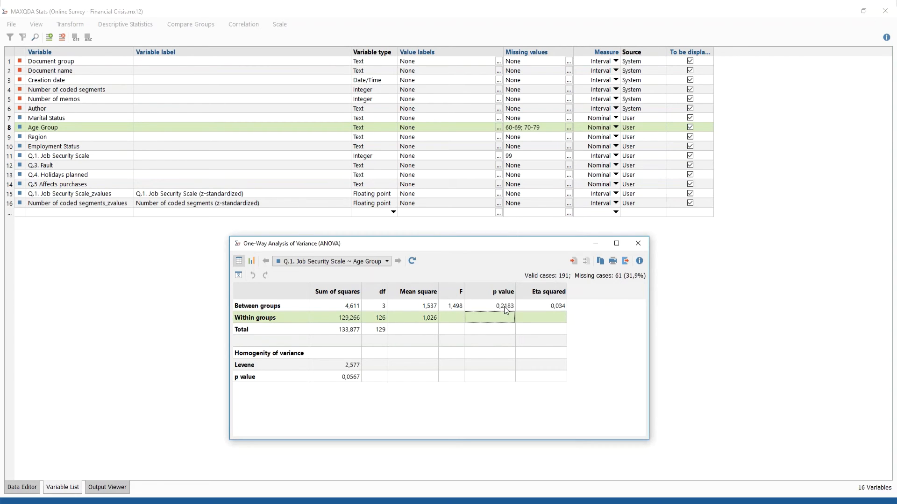
{"action": "left_click", "coordinate": [644, 244]}
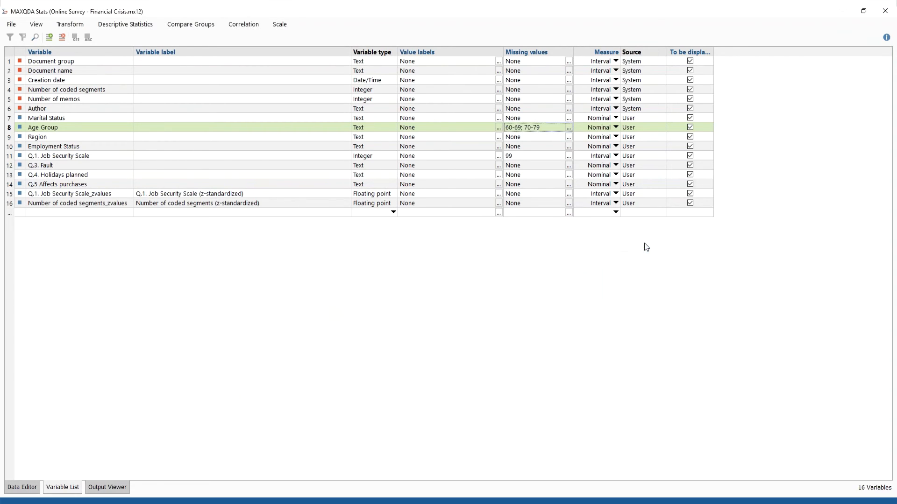
{"action": "left_click", "coordinate": [249, 26]}
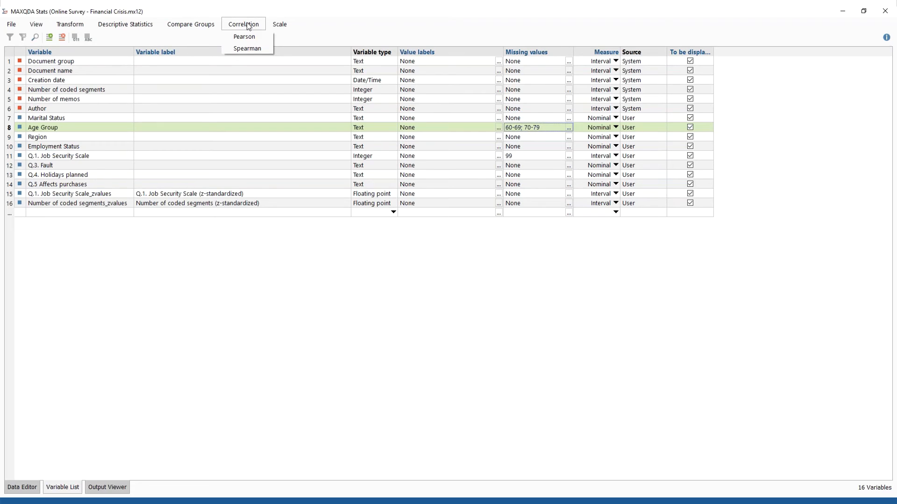
{"action": "left_click", "coordinate": [312, 26]}
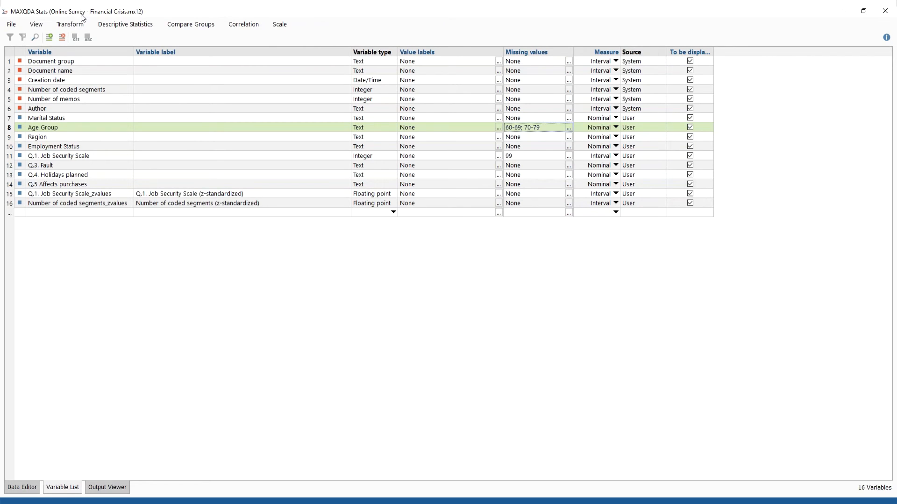
Open the external file Environmental Awareness with value labels.sav without transferring the current Stats data to MAXQDA, and slightly widen the Value labels column.
{"action": "left_click", "coordinate": [11, 25]}
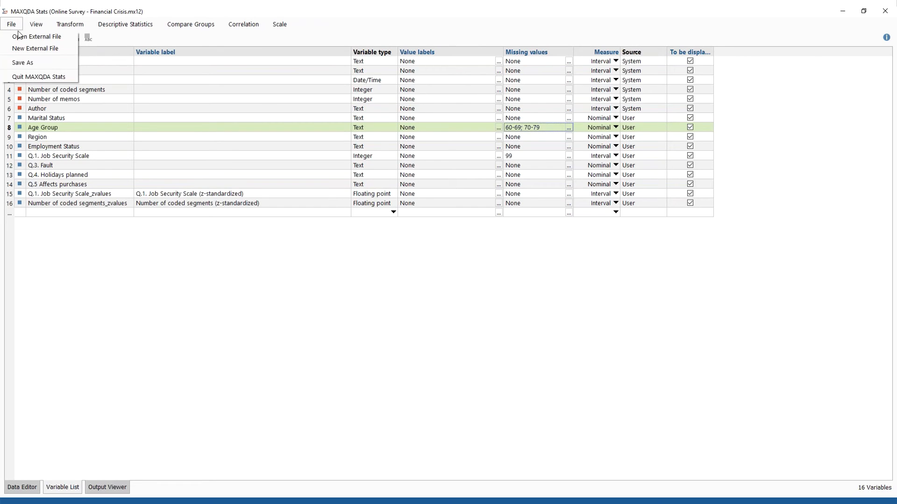
{"action": "left_click", "coordinate": [49, 38]}
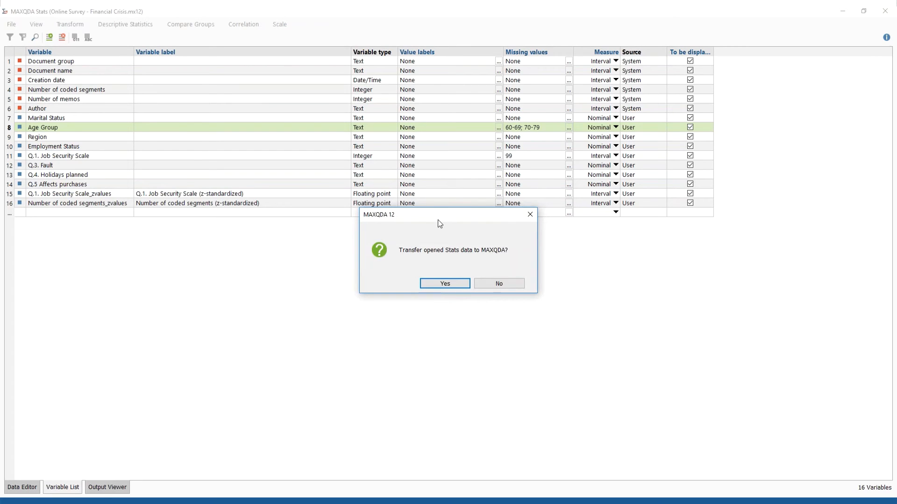
{"action": "left_click", "coordinate": [500, 284]}
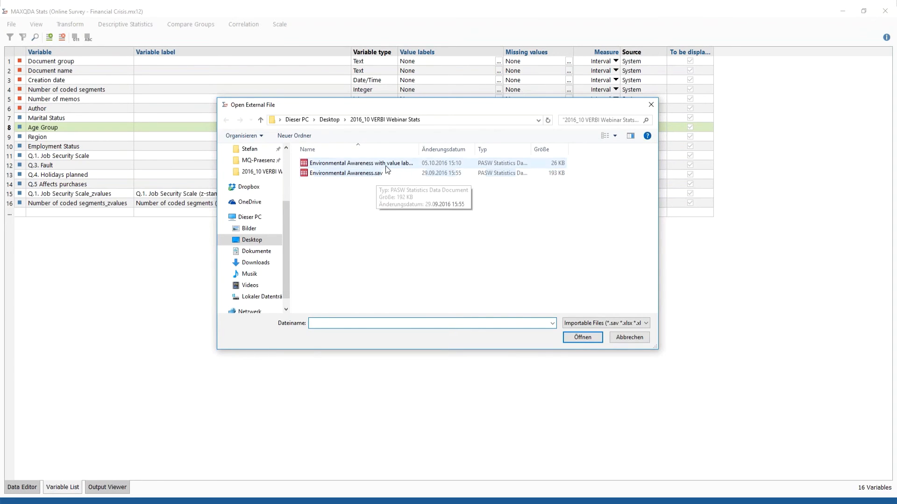
{"action": "left_click", "coordinate": [376, 163]}
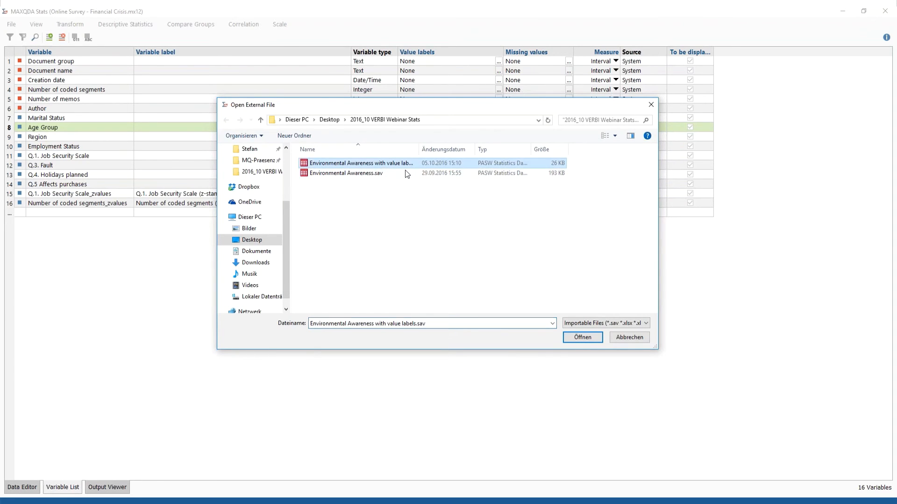
{"action": "left_click", "coordinate": [587, 338]}
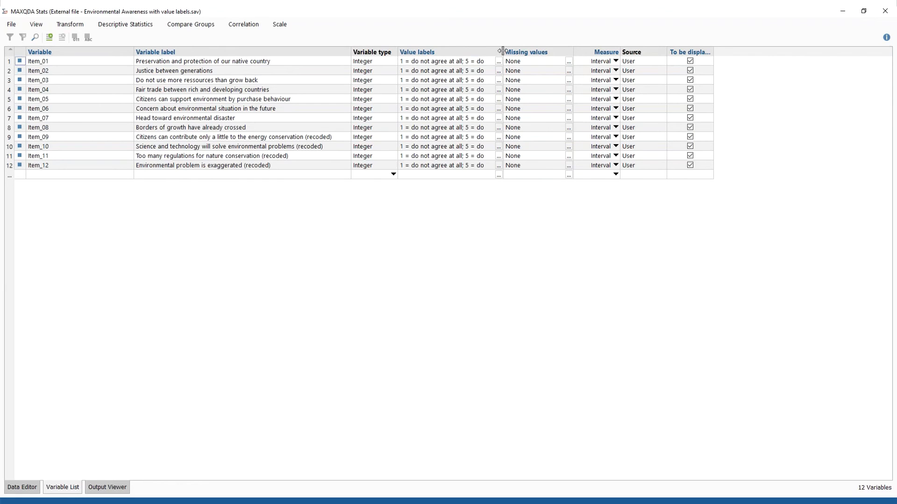
{"action": "left_click_drag", "start_coordinate": [503, 52], "coordinate": [510, 51]}
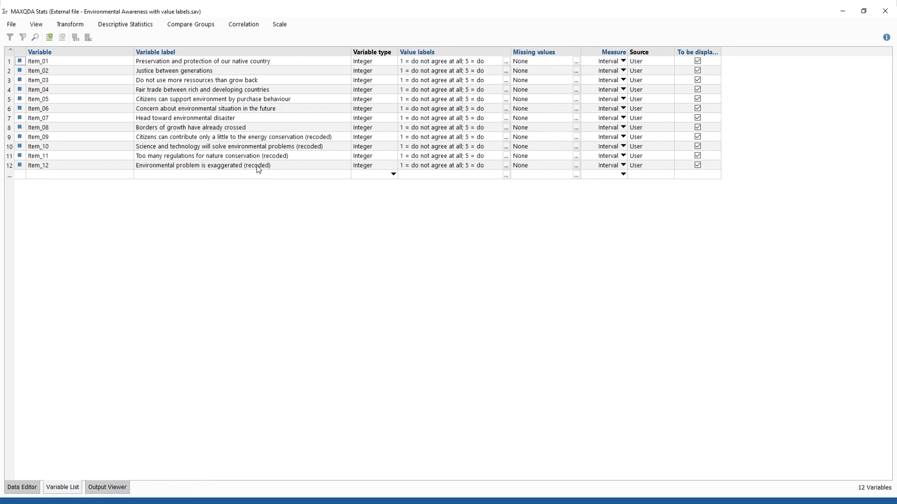
Run a Pearson correlation for the variables Item_01 through Item_07.
{"action": "left_click", "coordinate": [239, 26]}
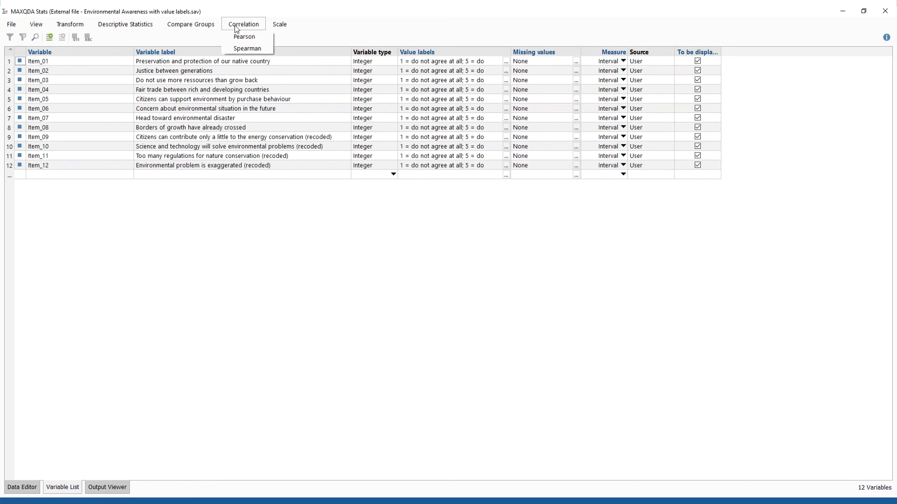
{"action": "left_click", "coordinate": [239, 37]}
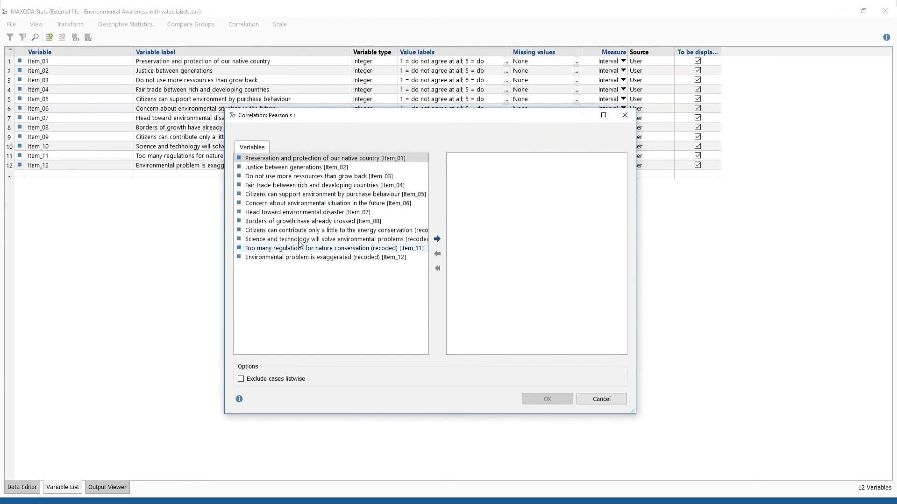
{"action": "left_click", "coordinate": [292, 213], "text": "shift"}
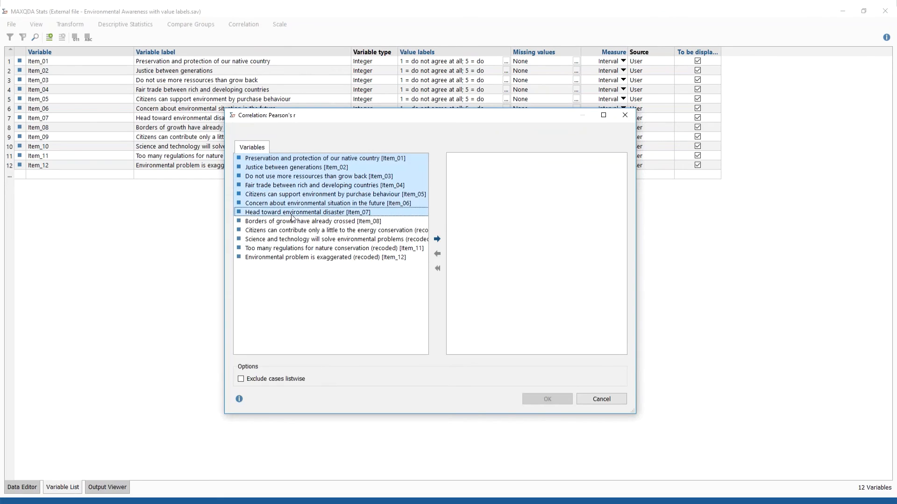
{"action": "left_click", "coordinate": [438, 240]}
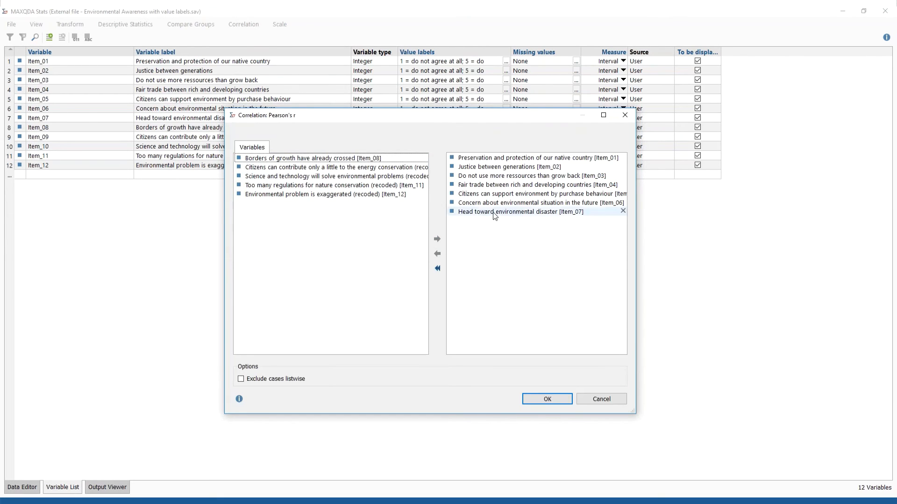
{"action": "left_click", "coordinate": [547, 398]}
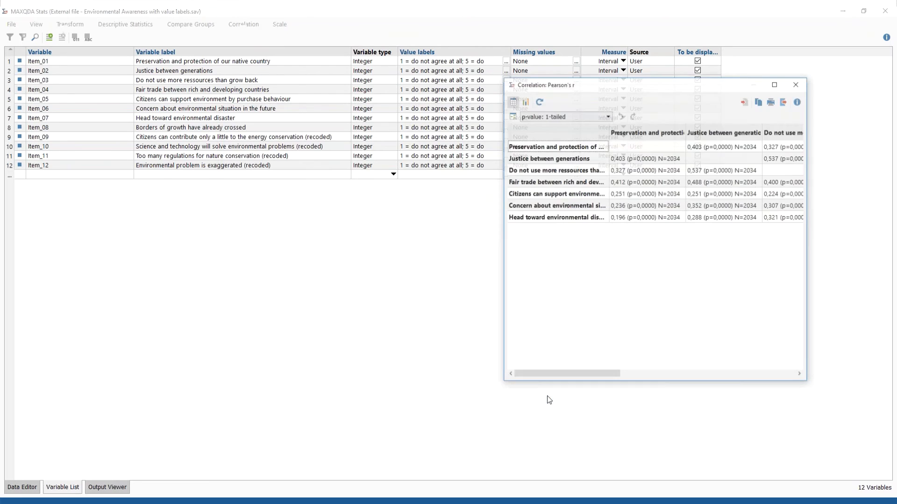
Enlarge the correlation results to fit the whole matrix and examine how Justice between generations correlates with the native country and resources items.
{"action": "left_click_drag", "start_coordinate": [613, 86], "coordinate": [289, 88]}
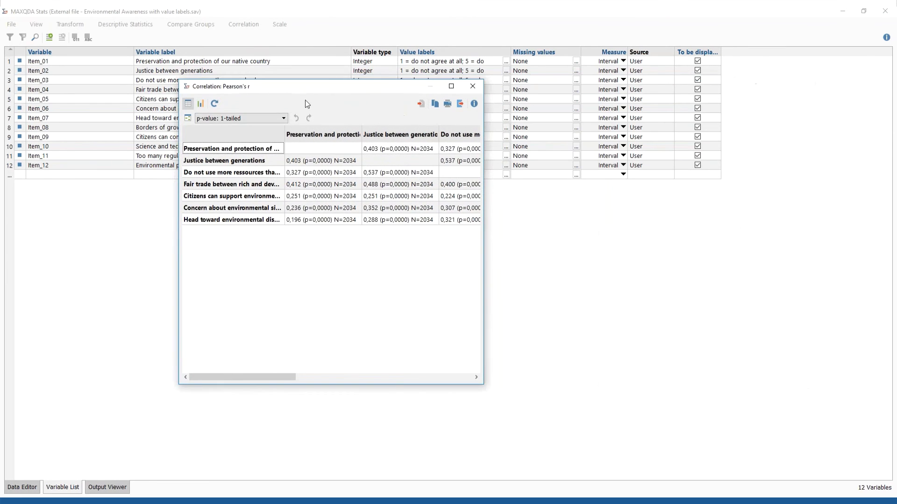
{"action": "left_click_drag", "start_coordinate": [486, 242], "coordinate": [847, 193]}
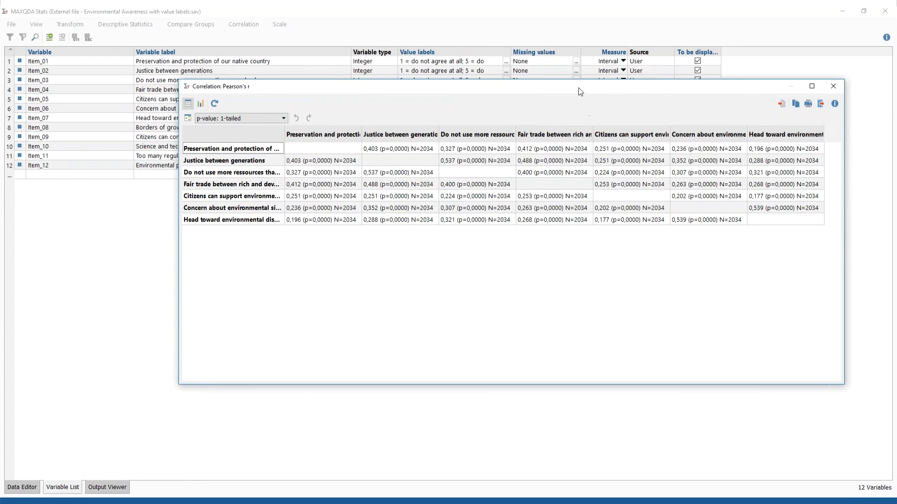
{"action": "left_click_drag", "start_coordinate": [573, 91], "coordinate": [512, 128]}
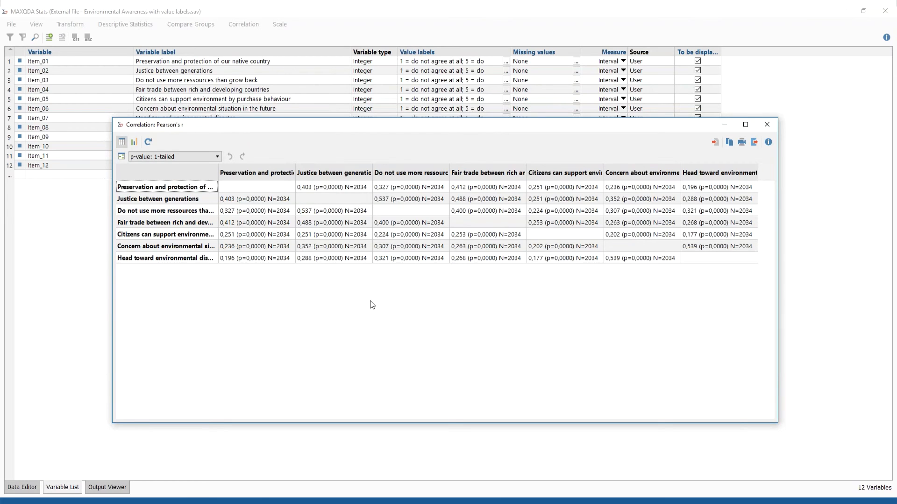
{"action": "left_click", "coordinate": [236, 202]}
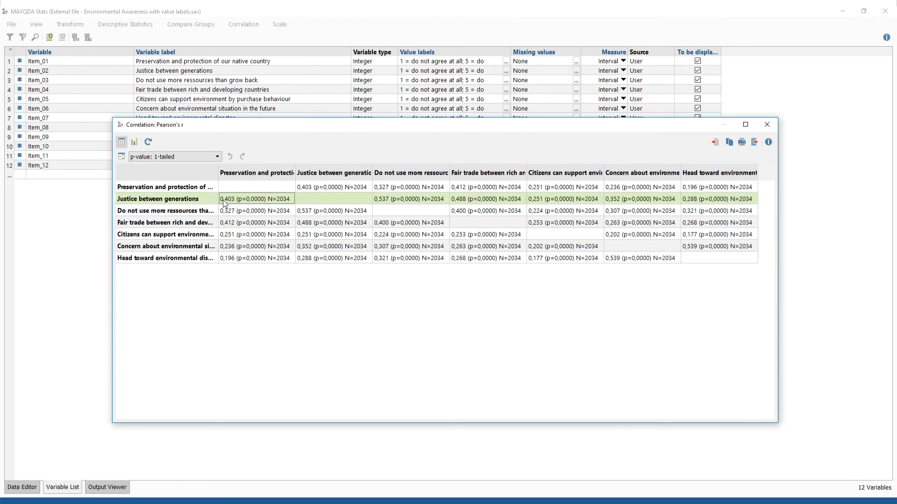
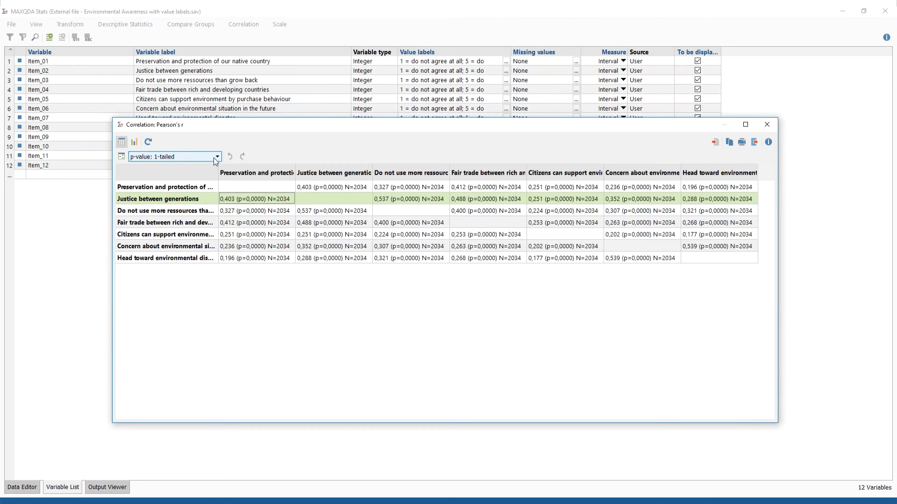
{"action": "left_click", "coordinate": [306, 212]}
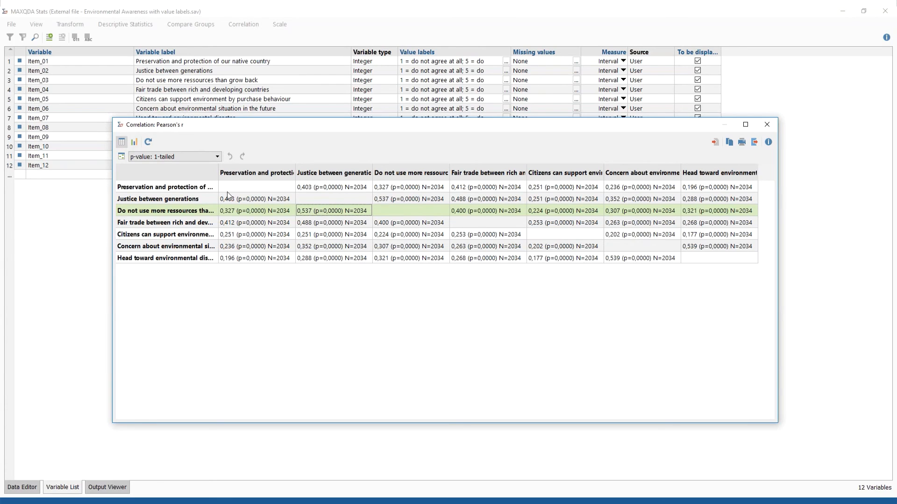
View the scatter plot of Preservation and protection of our native country against Justice between generations in a narrower window, and close the correlation results.
{"action": "left_click", "coordinate": [136, 142]}
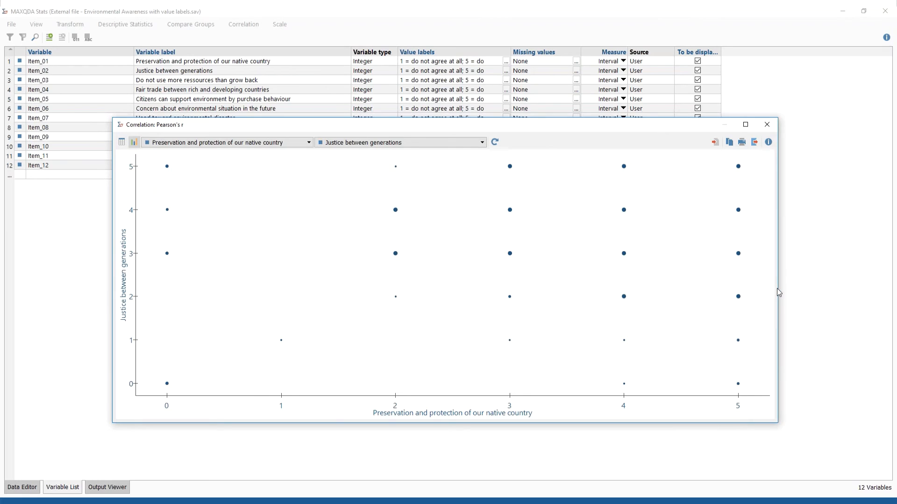
{"action": "left_click_drag", "start_coordinate": [778, 292], "coordinate": [424, 270]}
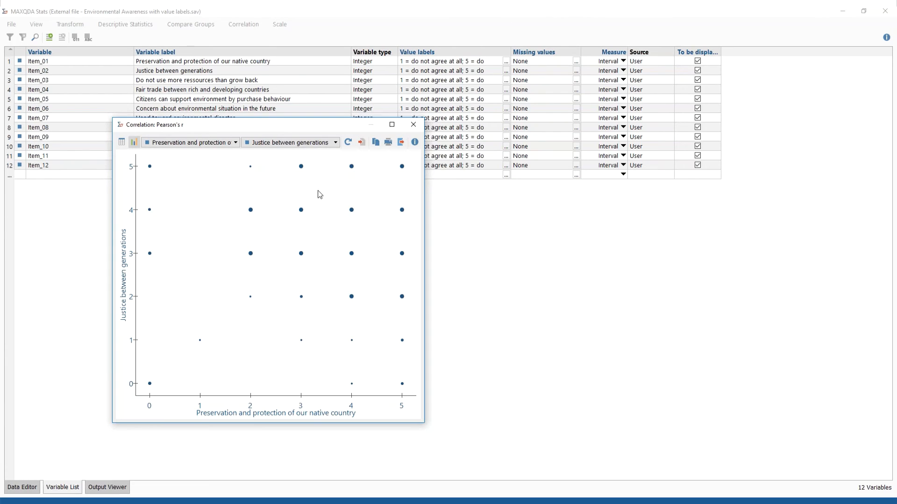
{"action": "left_click", "coordinate": [414, 129]}
Run a Cronbach's alpha reliability analysis for all twelve variables, Item_01 through Item_12.
{"action": "left_click", "coordinate": [282, 27]}
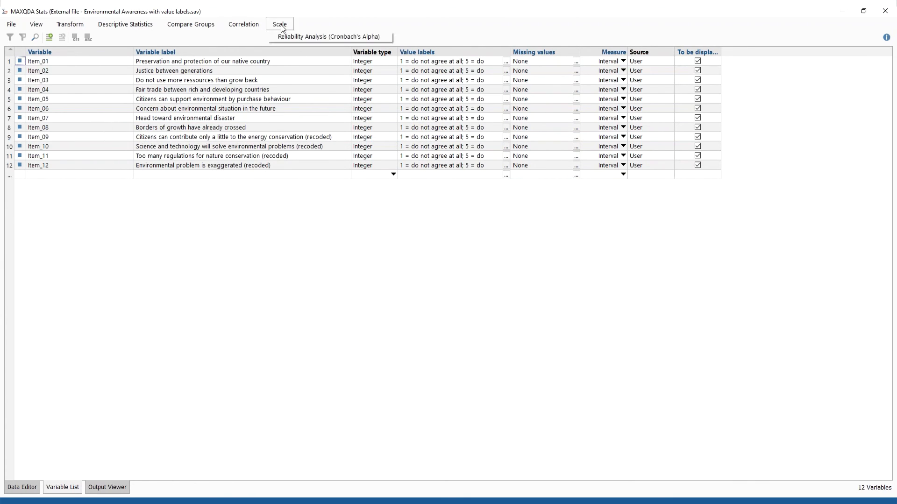
{"action": "left_click", "coordinate": [311, 38]}
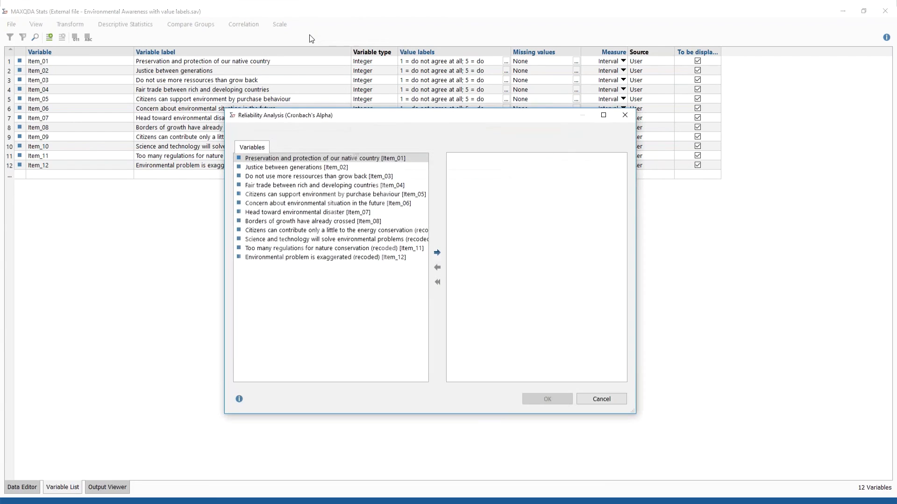
{"action": "left_click_drag", "start_coordinate": [403, 117], "coordinate": [397, 89]}
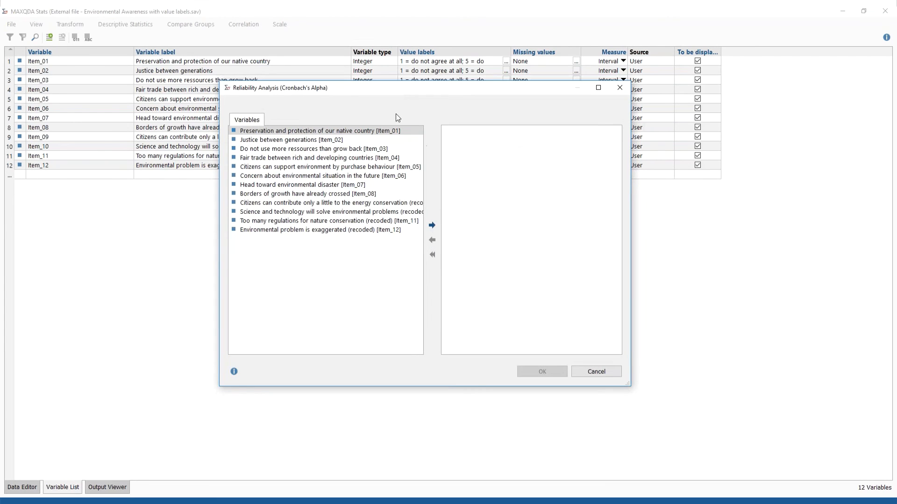
{"action": "left_click", "coordinate": [362, 231], "text": "shift"}
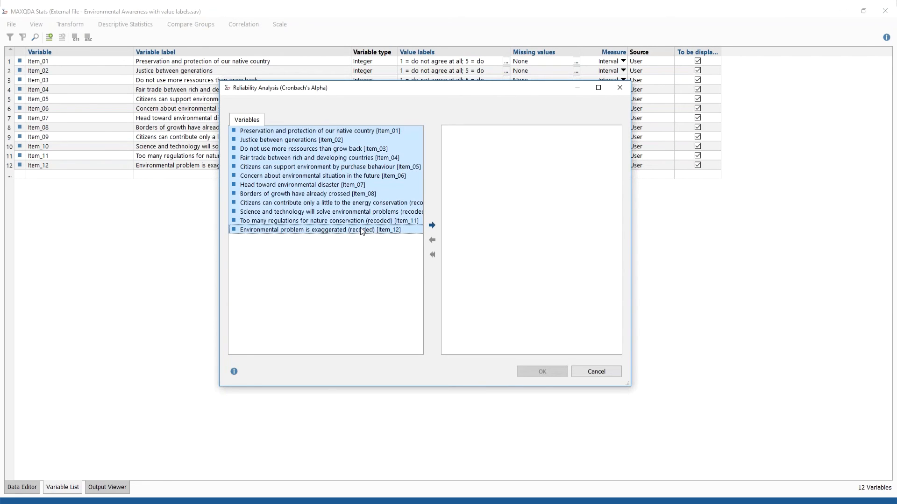
{"action": "left_click", "coordinate": [432, 226]}
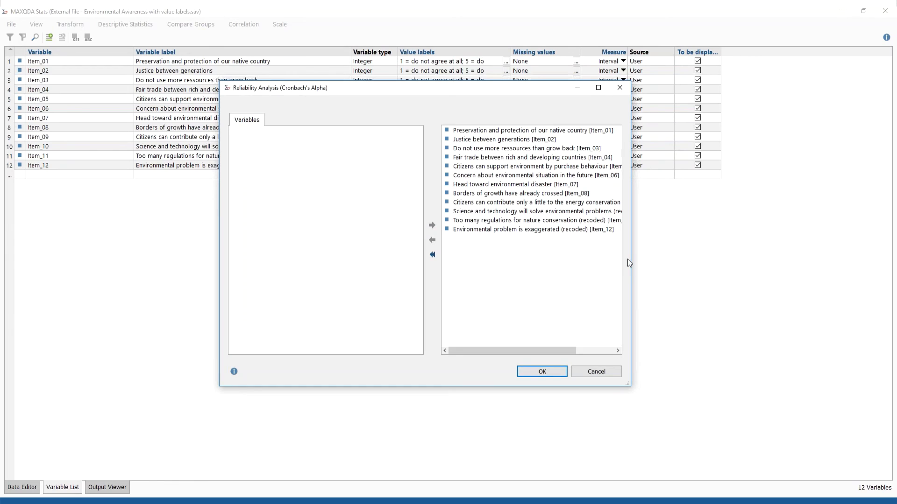
{"action": "left_click_drag", "start_coordinate": [627, 258], "coordinate": [691, 259]}
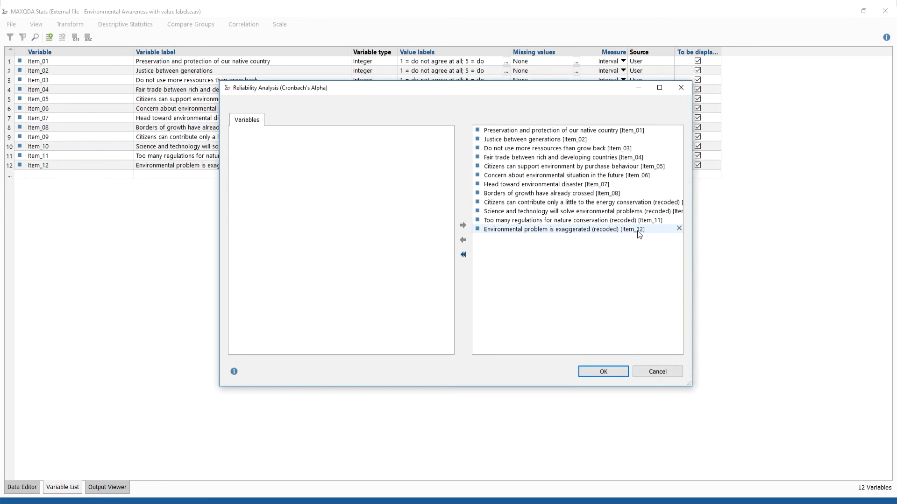
{"action": "left_click", "coordinate": [604, 370]}
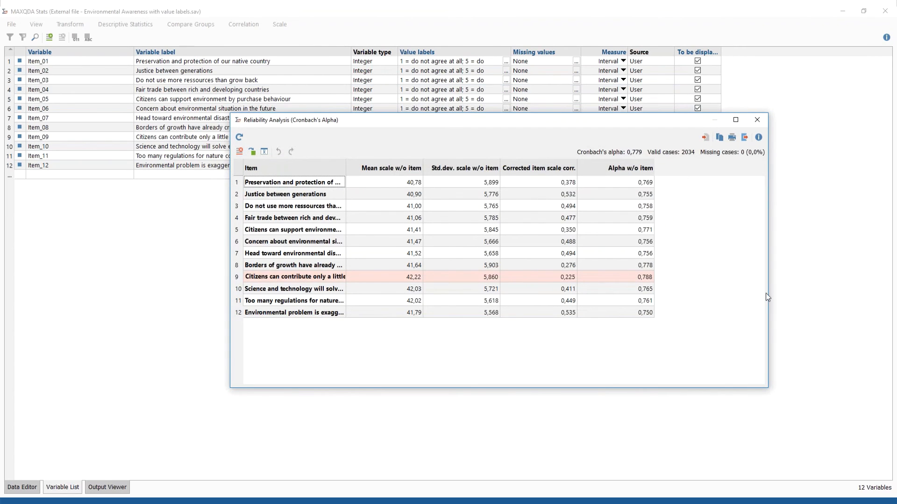
Narrow the reliability results window, widen the Item column, and sort the items in ascending order of mean scale without item.
{"action": "left_click_drag", "start_coordinate": [766, 293], "coordinate": [740, 294]}
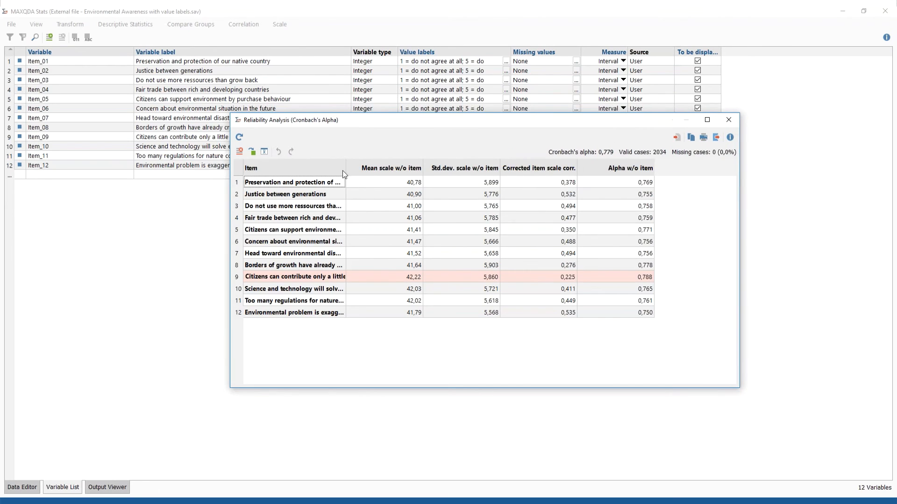
{"action": "left_click_drag", "start_coordinate": [346, 171], "coordinate": [403, 173]}
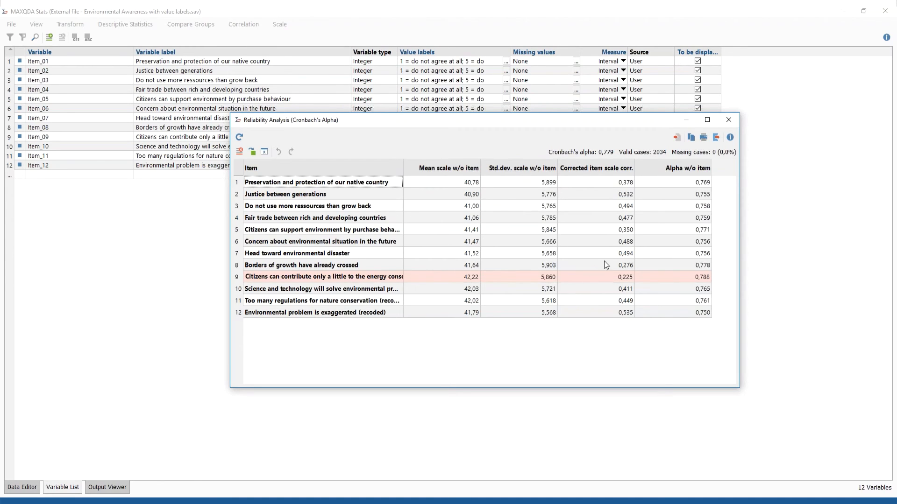
{"action": "left_click", "coordinate": [453, 169]}
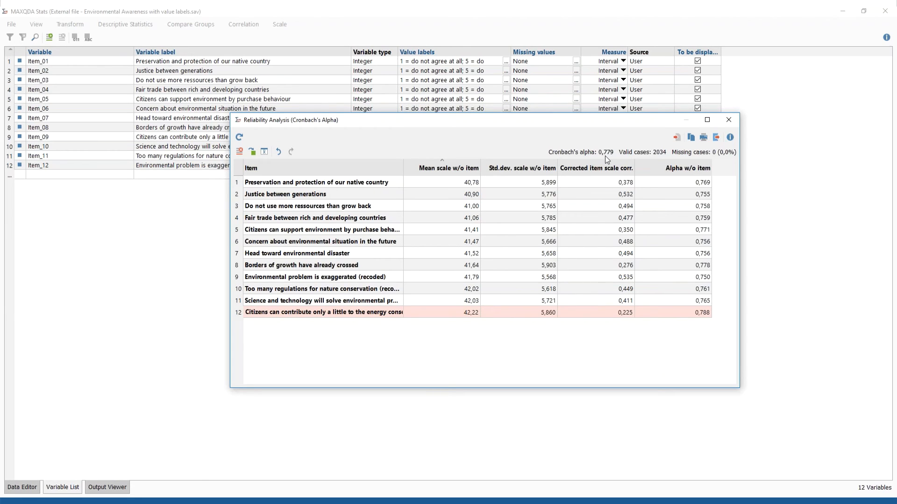
Remove the item Citizens can contribute only a little to the energy conservation (recoded) from the scale, and select Borders of growth have already crossed.
{"action": "left_click", "coordinate": [700, 313]}
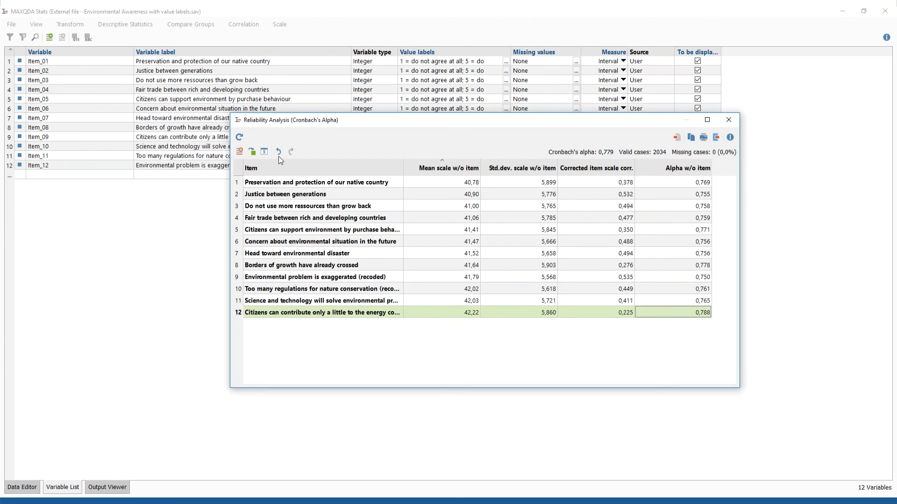
{"action": "left_click", "coordinate": [240, 152]}
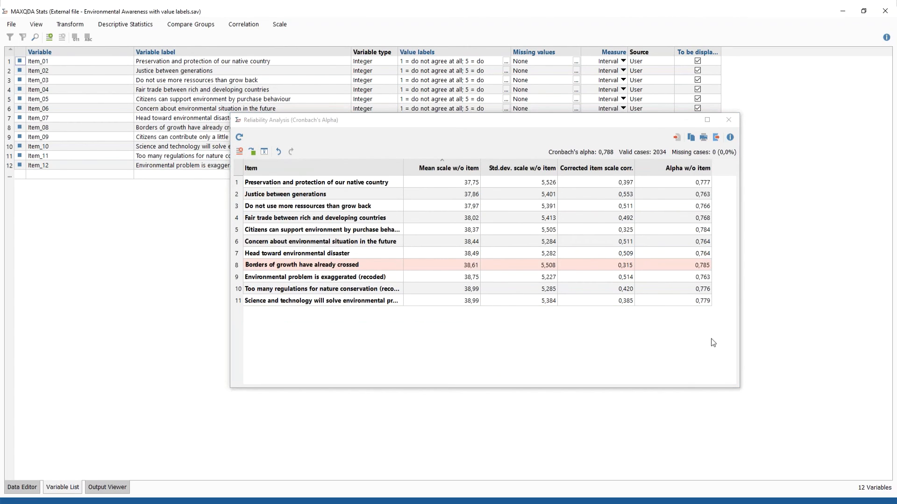
{"action": "left_click", "coordinate": [602, 267]}
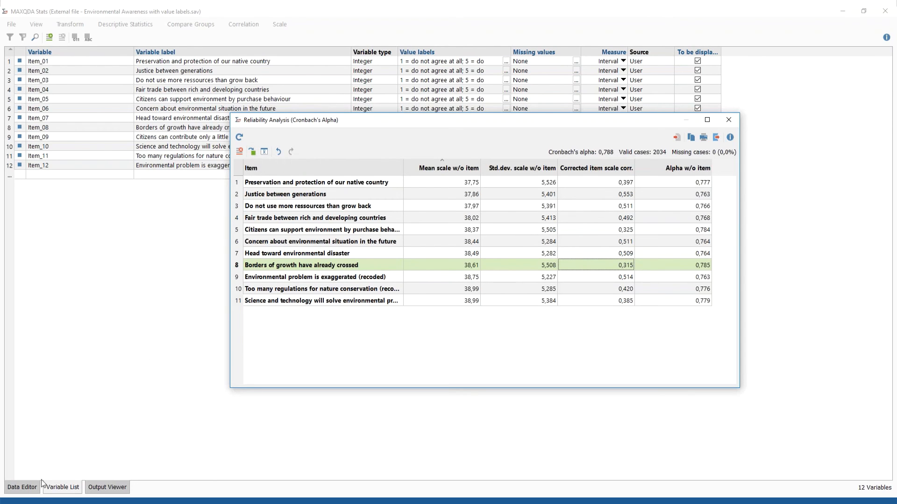
Show the data editor behind the reliability results with numeric values instead of value labels.
{"action": "left_click", "coordinate": [23, 489]}
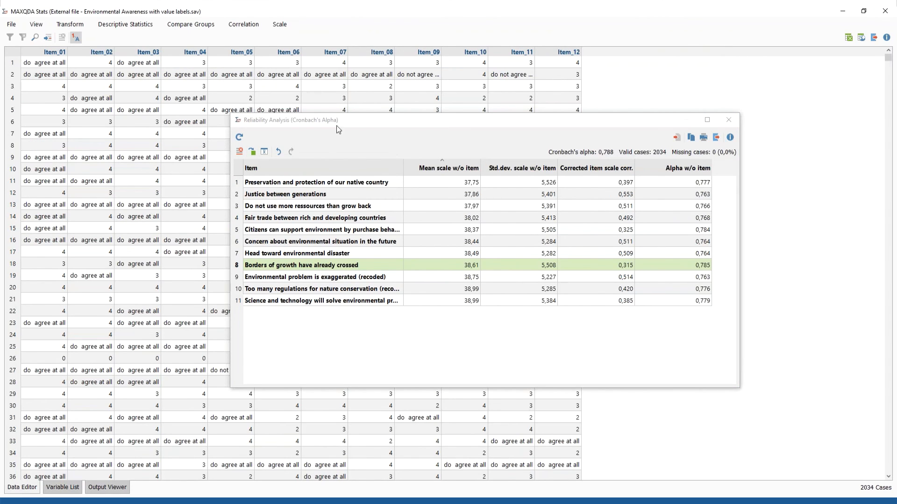
{"action": "left_click_drag", "start_coordinate": [343, 119], "coordinate": [306, 164]}
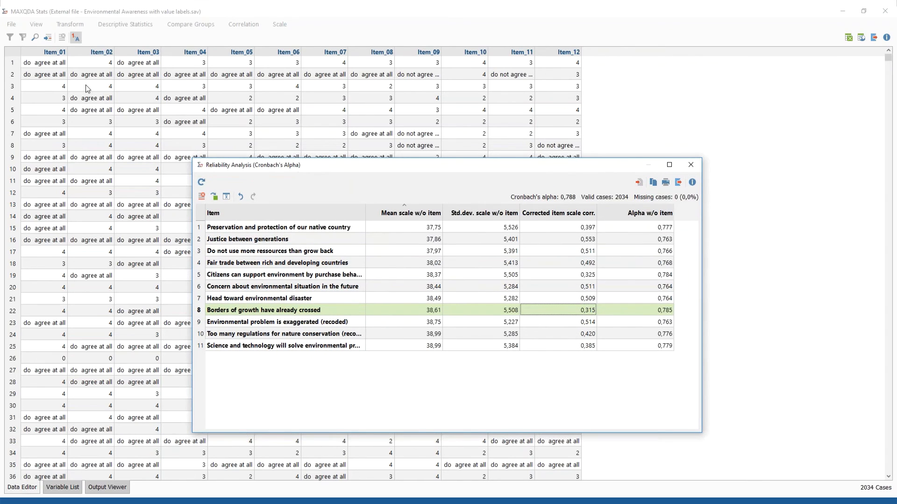
{"action": "left_click", "coordinate": [75, 37]}
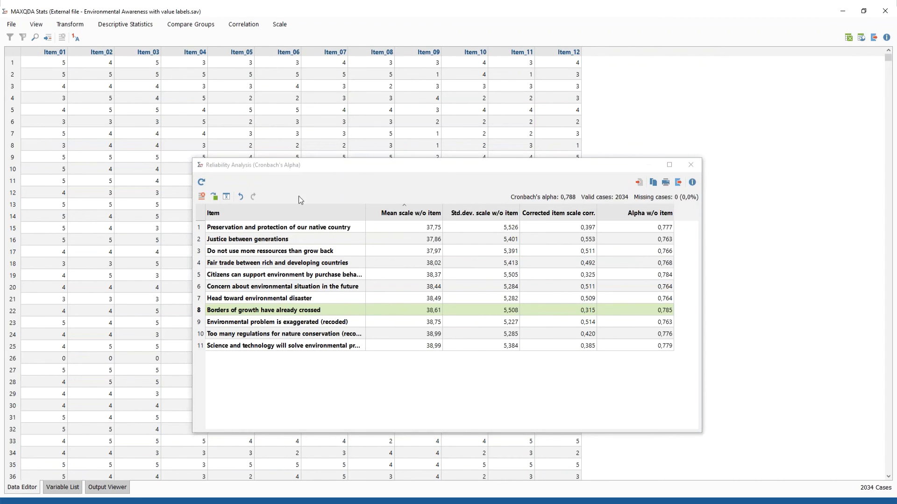
Build the scale from the remaining items as a new variable named Scale, computed as the mean.
{"action": "left_click", "coordinate": [214, 198]}
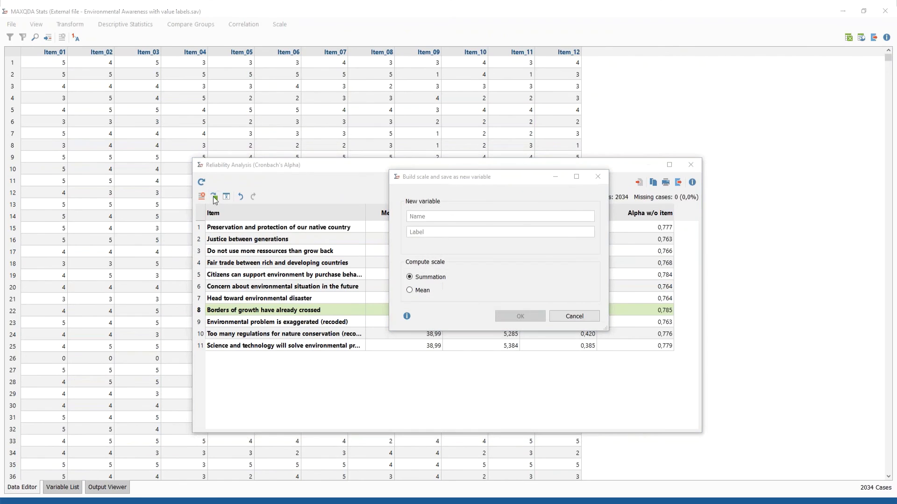
{"action": "type", "text": "Scale"}
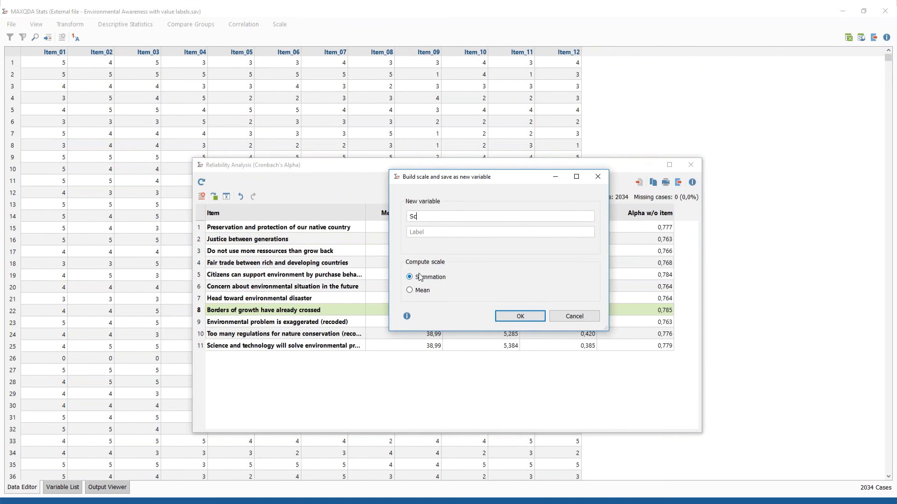
{"action": "left_click", "coordinate": [429, 292]}
{"action": "left_click", "coordinate": [520, 317]}
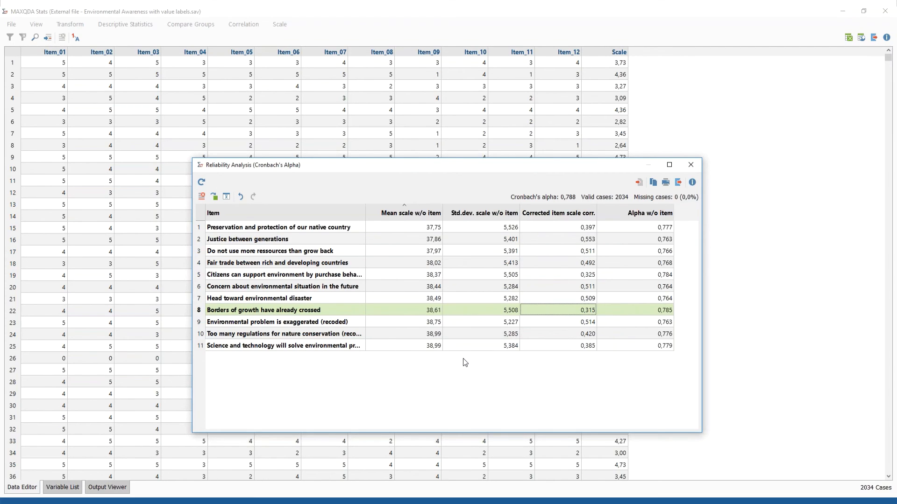
View the descriptive statistics of the scale items, and close the statistics and the reliability results.
{"action": "left_click_drag", "start_coordinate": [402, 165], "coordinate": [404, 154]}
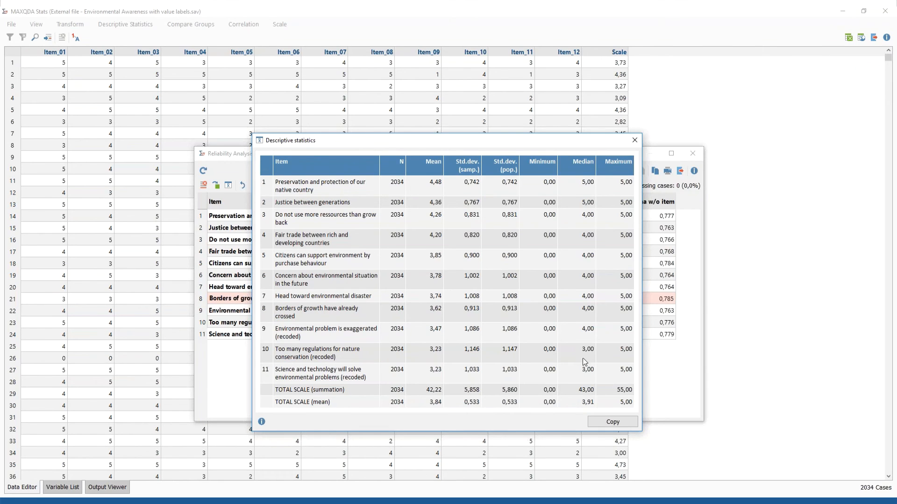
{"action": "left_click", "coordinate": [633, 145]}
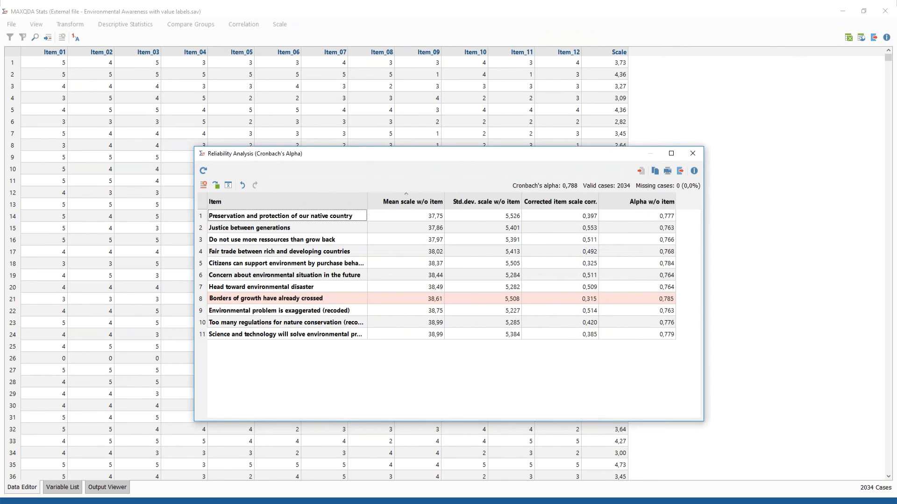
{"action": "left_click", "coordinate": [693, 154]}
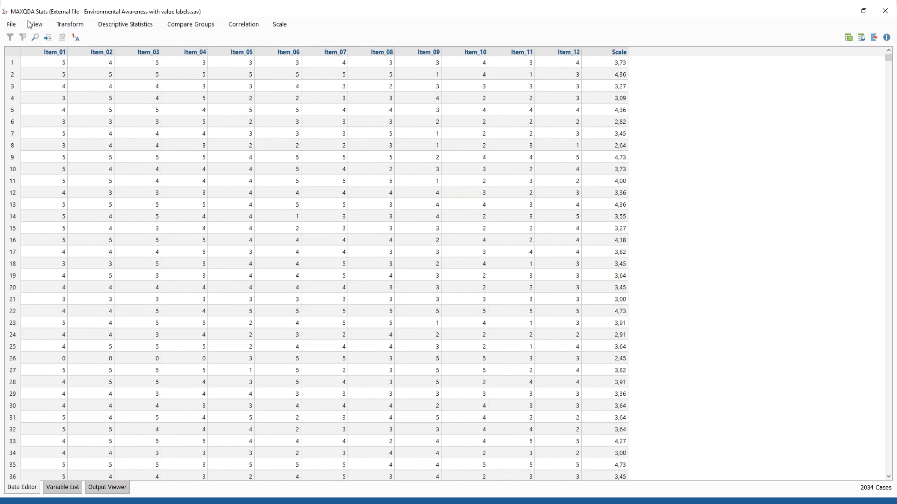
Save the dataset to the desktop as an SPSS data file (*.sav) named export to spss, and display the variable list.
{"action": "left_click", "coordinate": [12, 25]}
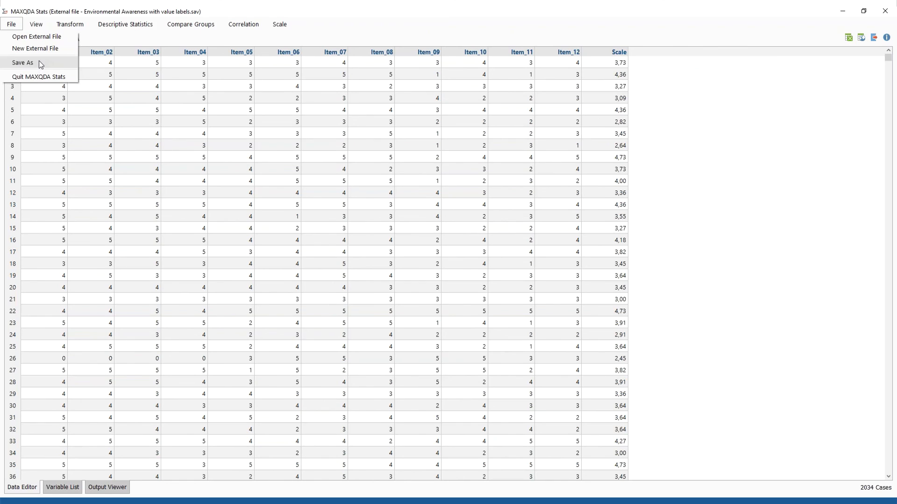
{"action": "left_click", "coordinate": [39, 62]}
{"action": "left_click", "coordinate": [357, 321]}
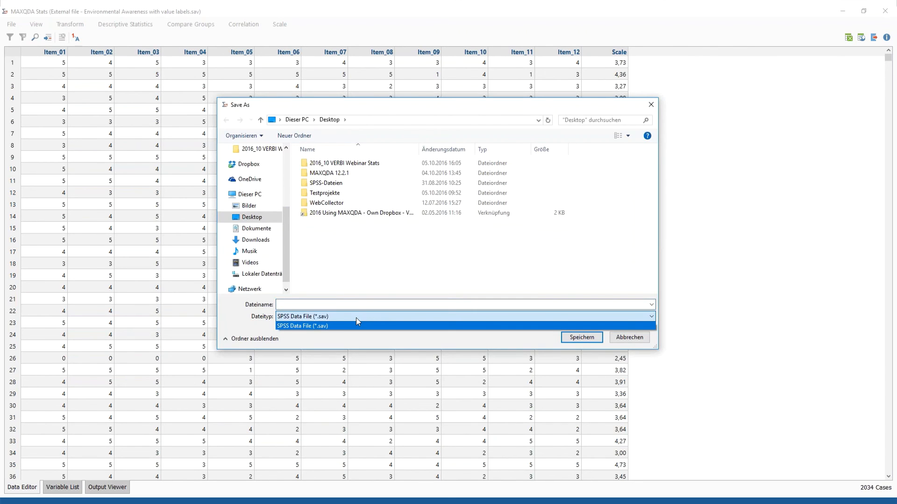
{"action": "left_click", "coordinate": [356, 319]}
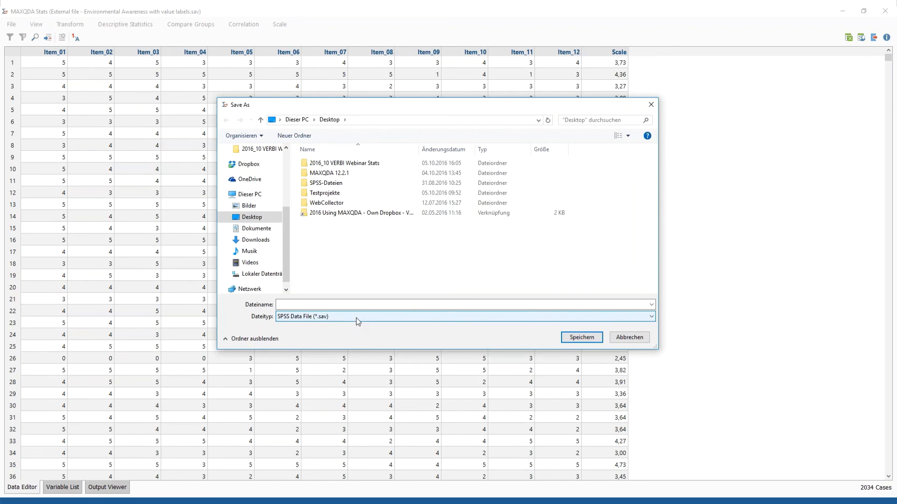
{"action": "left_click", "coordinate": [354, 304]}
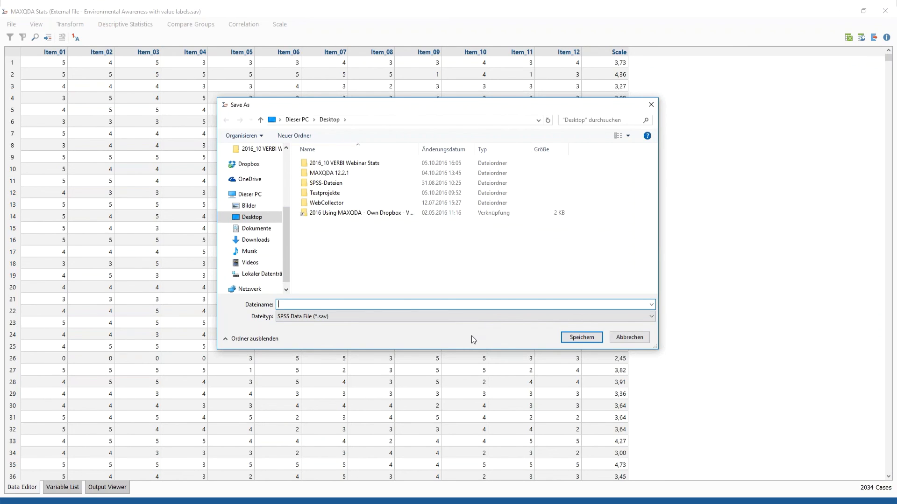
{"action": "type", "text": "export to spss"}
{"action": "left_click", "coordinate": [590, 338]}
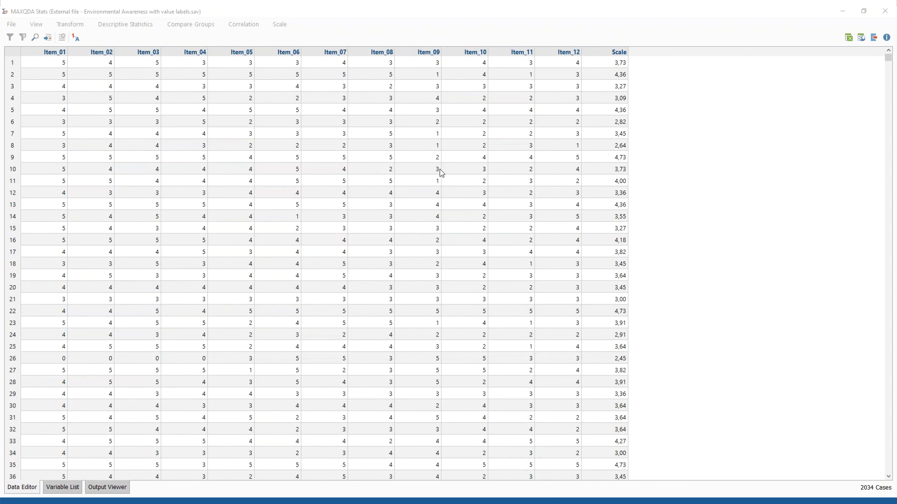
{"action": "left_click", "coordinate": [66, 487]}
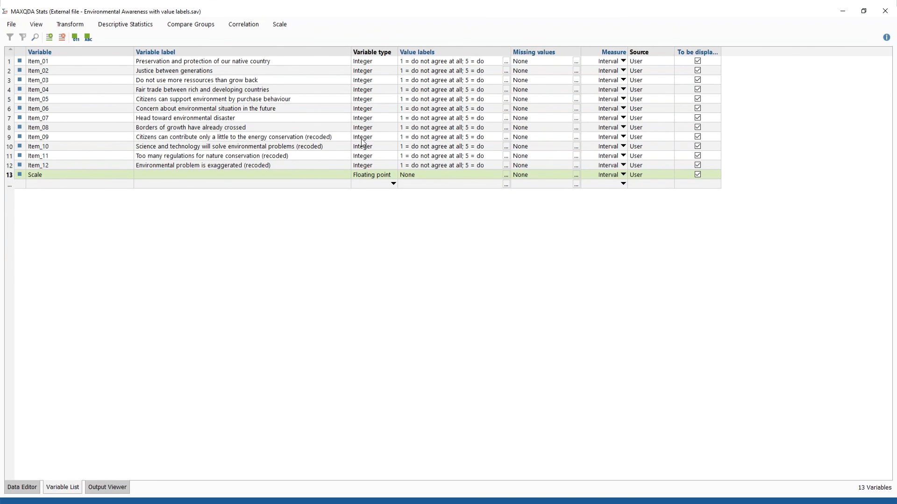
{"action": "left_click", "coordinate": [76, 26]}
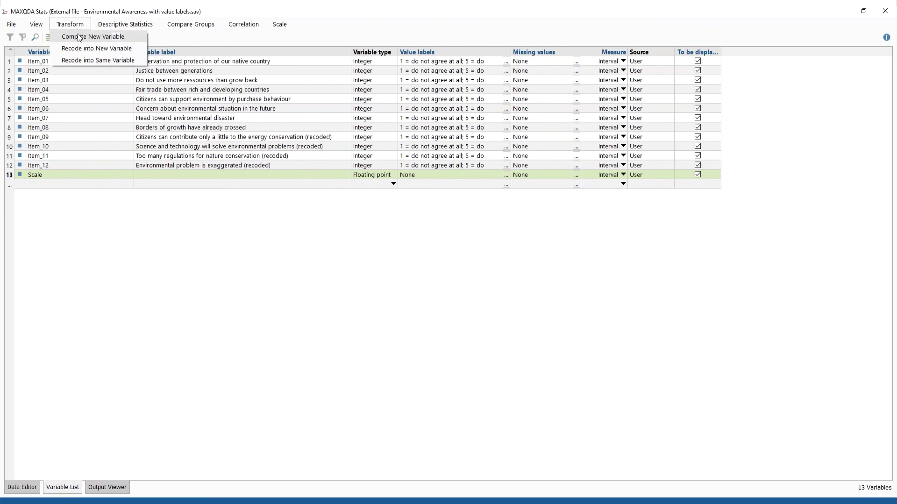
{"action": "left_click", "coordinate": [78, 37]}
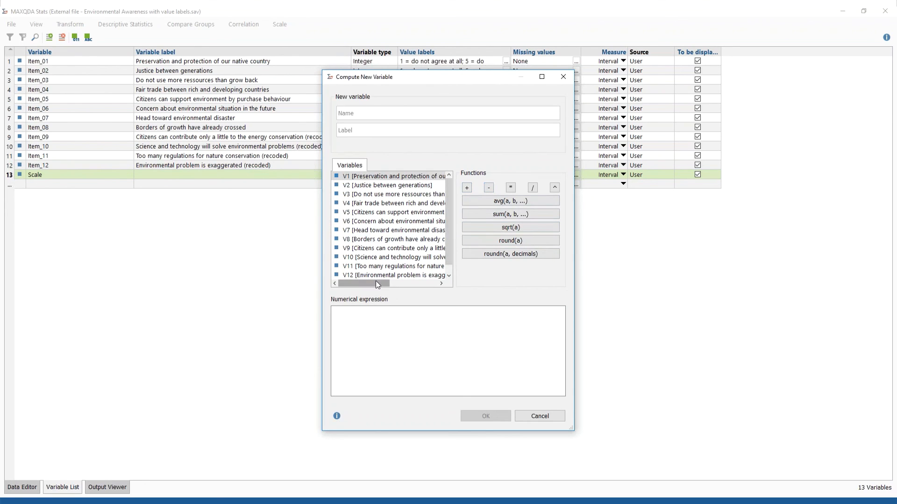
{"action": "double_click", "coordinate": [370, 179]}
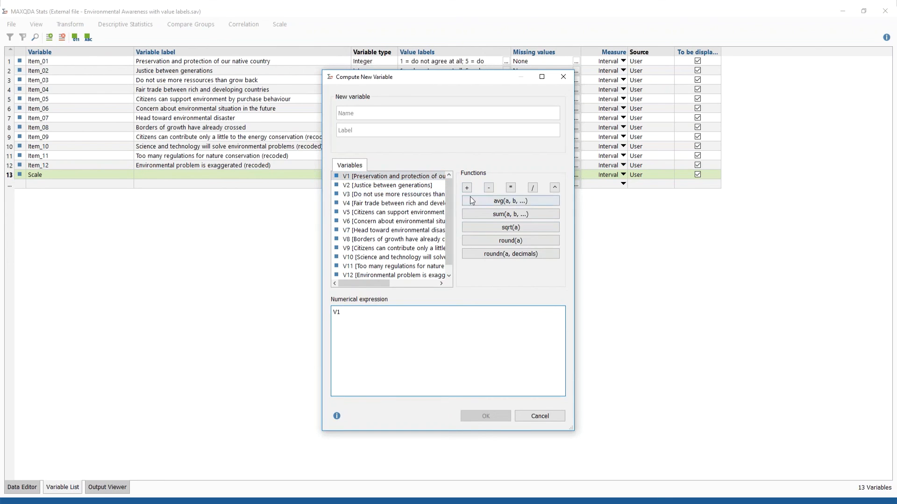
{"action": "left_click", "coordinate": [467, 187]}
{"action": "double_click", "coordinate": [368, 185]}
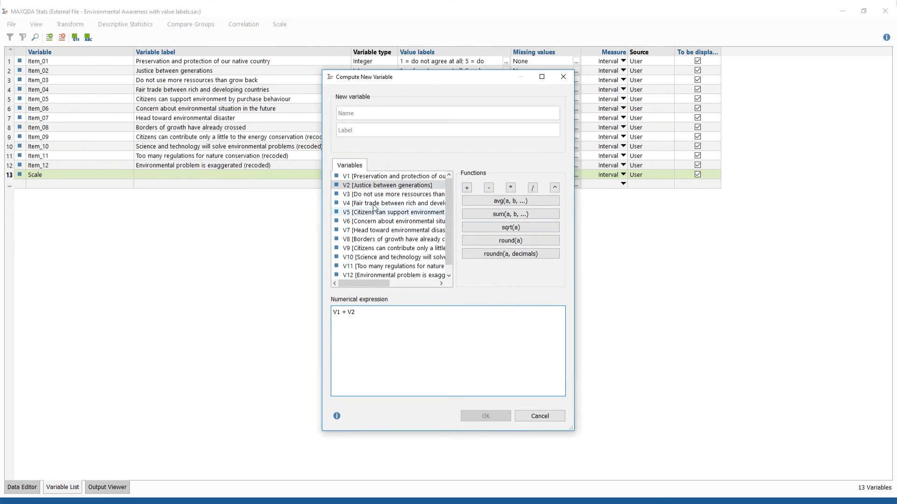
{"action": "left_click", "coordinate": [467, 188]}
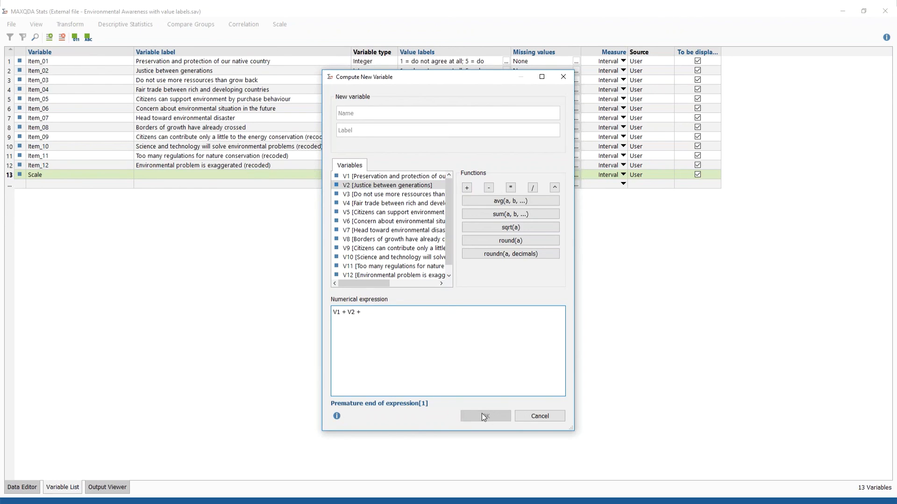
{"action": "left_click", "coordinate": [540, 417]}
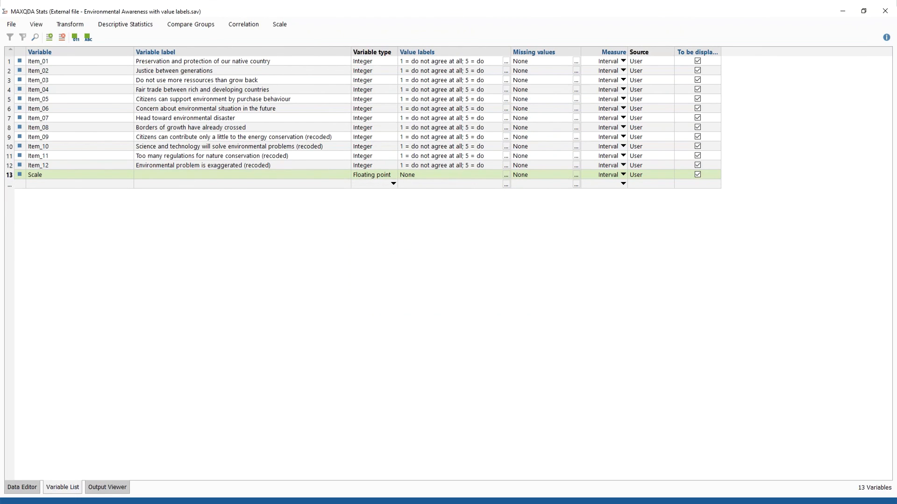
Open the online reference manual page about the Variable List.
{"action": "left_click", "coordinate": [887, 40]}
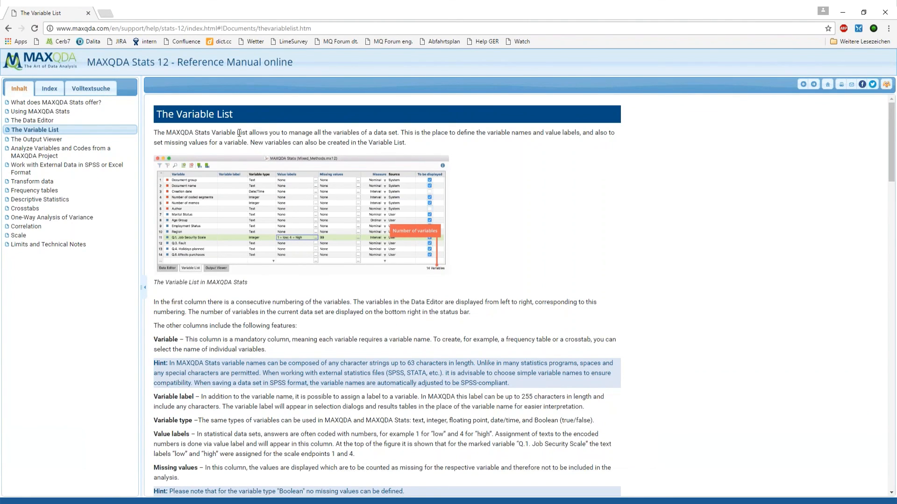
Open the reference manual page about the Data Editor and look through its description down to the Show Value Labels section.
{"action": "left_click", "coordinate": [32, 122]}
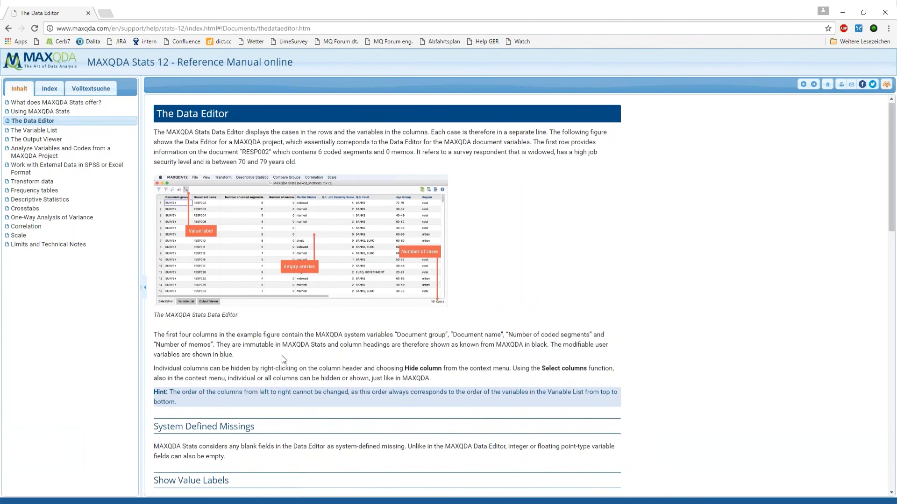
{"action": "scroll", "coordinate": [281, 355], "scroll_direction": "down", "scroll_amount": 2}
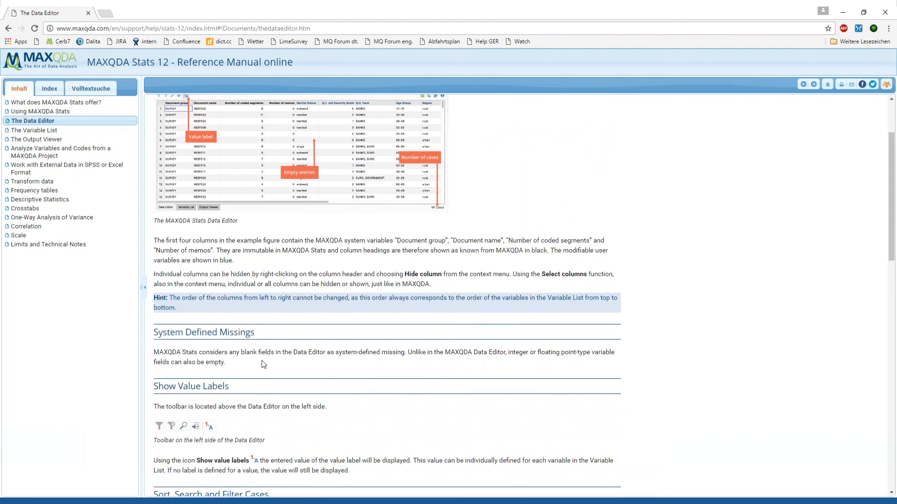
{"action": "scroll", "coordinate": [263, 361], "scroll_direction": "up", "scroll_amount": 1}
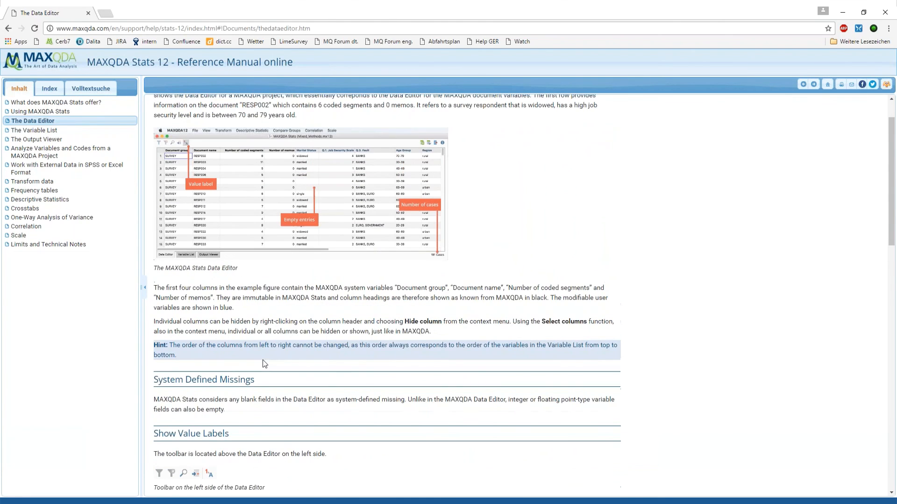
{"action": "scroll", "coordinate": [263, 360], "scroll_direction": "up", "scroll_amount": 1}
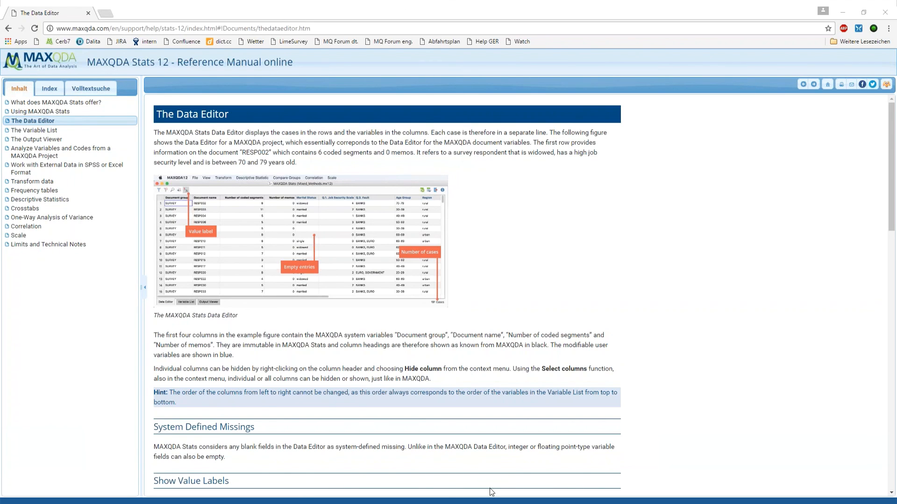
Switch to the running PowerPoint slide show and advance to the Stats: Summary slide.
{"action": "mouse_move", "coordinate": [356, 501]}
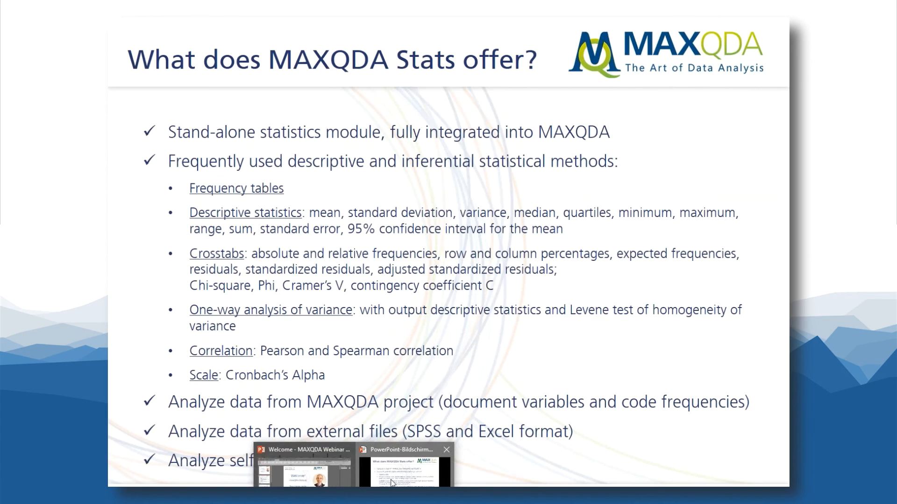
{"action": "left_click", "coordinate": [391, 482]}
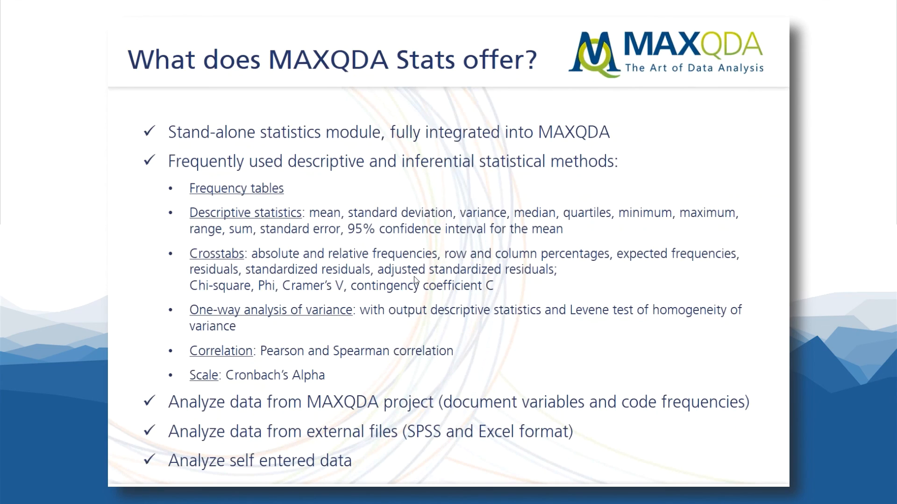
{"action": "key", "text": "Right"}
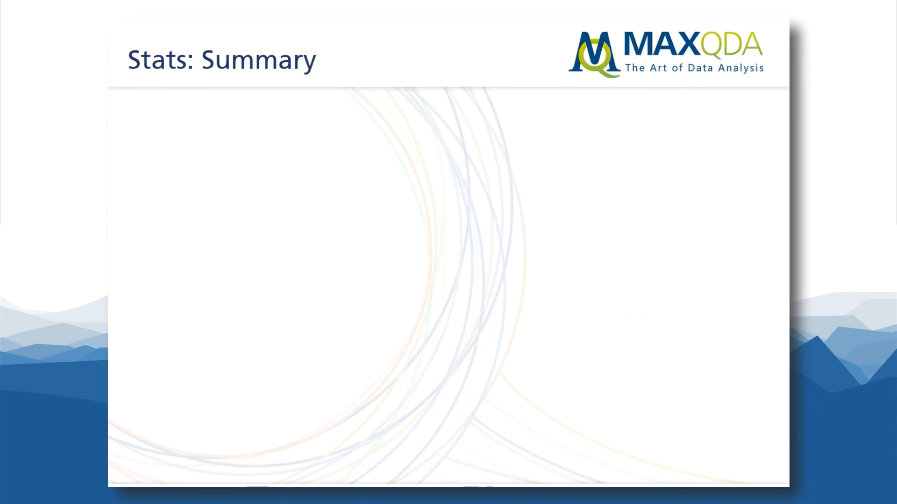